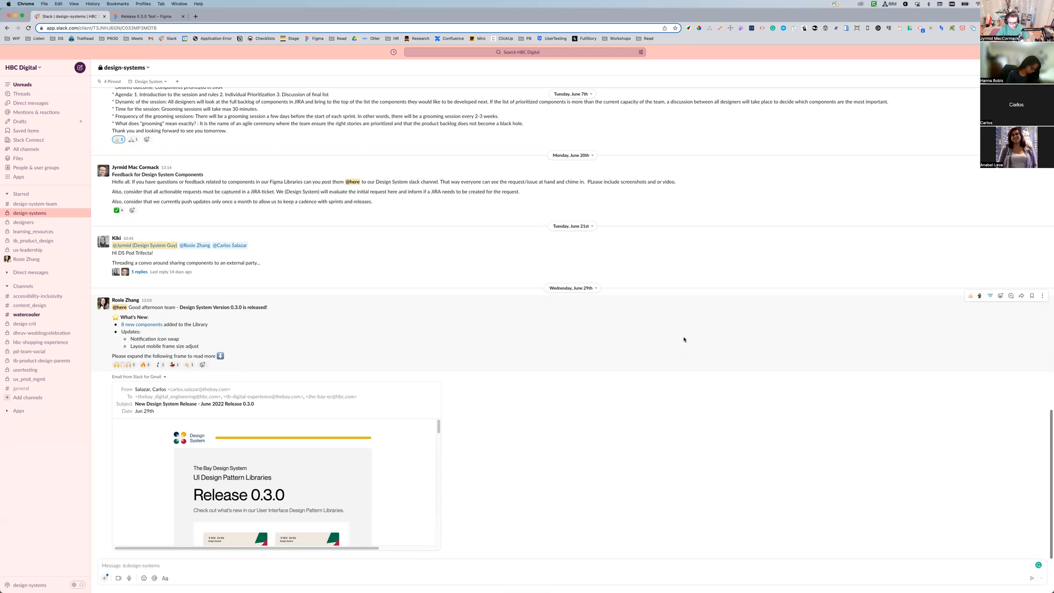
Collapse and re-expand the Release 0.3.0 email in the design-systems channel, and look over its library covers
{"action": "left_click", "coordinate": [165, 379]}
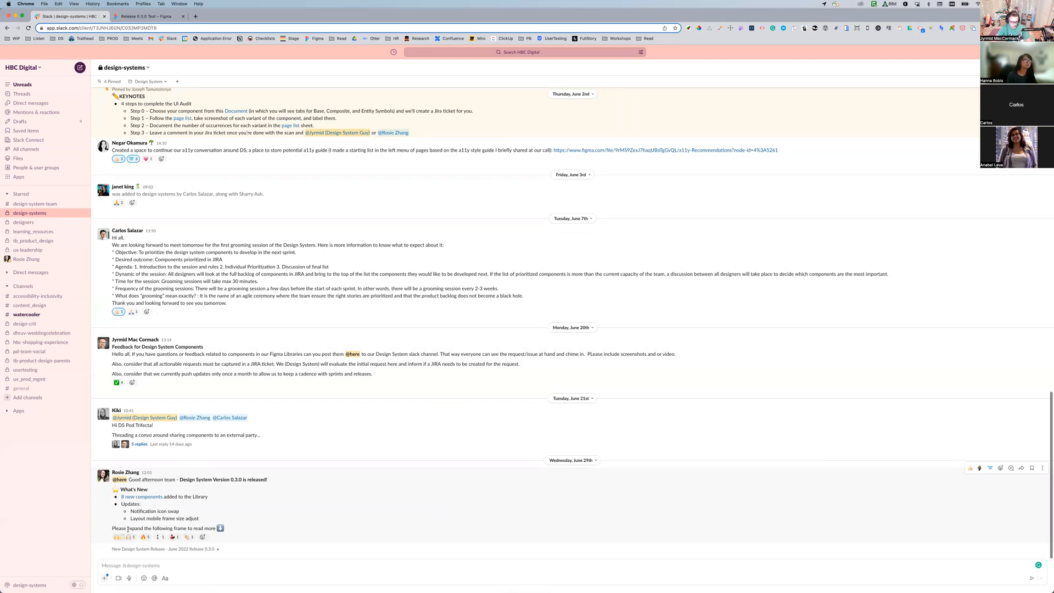
{"action": "left_click", "coordinate": [217, 549]}
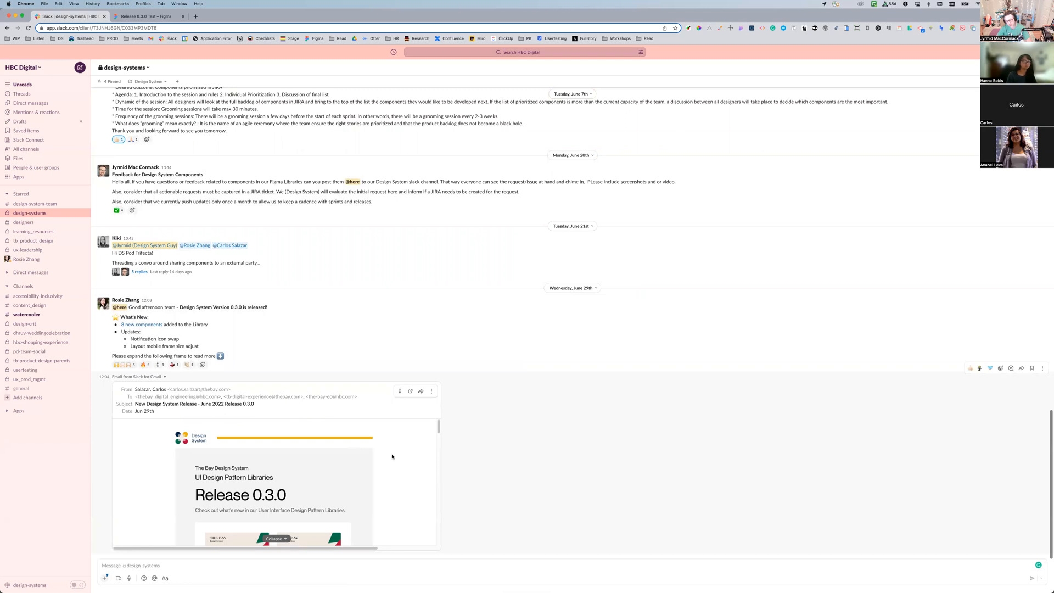
{"action": "scroll", "coordinate": [396, 453], "scroll_direction": "up", "scroll_amount": 2}
{"action": "scroll", "coordinate": [412, 444], "scroll_direction": "down", "scroll_amount": 3}
{"action": "scroll", "coordinate": [395, 448], "scroll_direction": "down", "scroll_amount": 2}
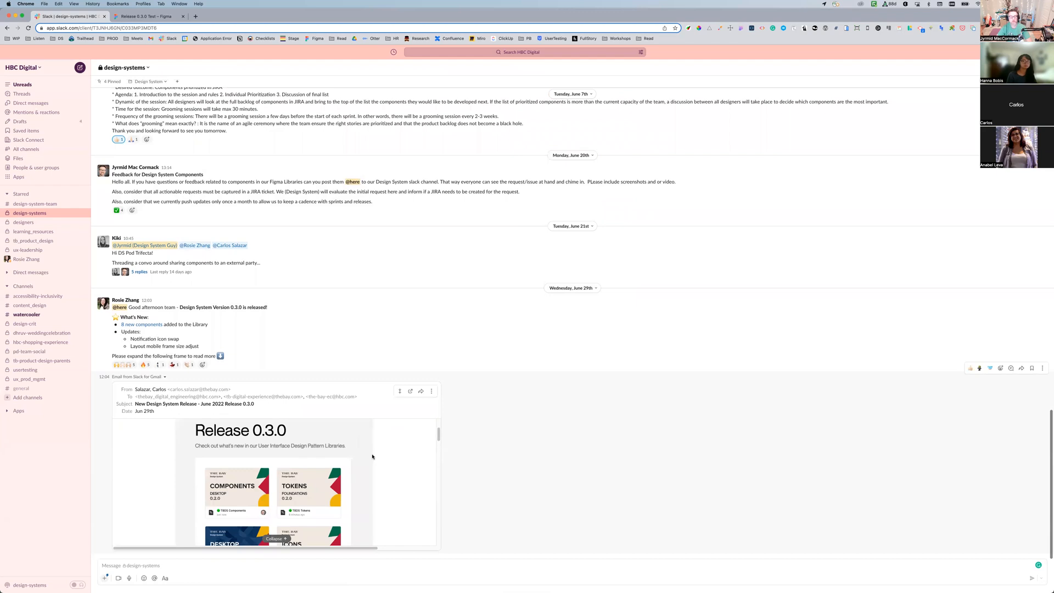
{"action": "scroll", "coordinate": [372, 456], "scroll_direction": "down", "scroll_amount": 2}
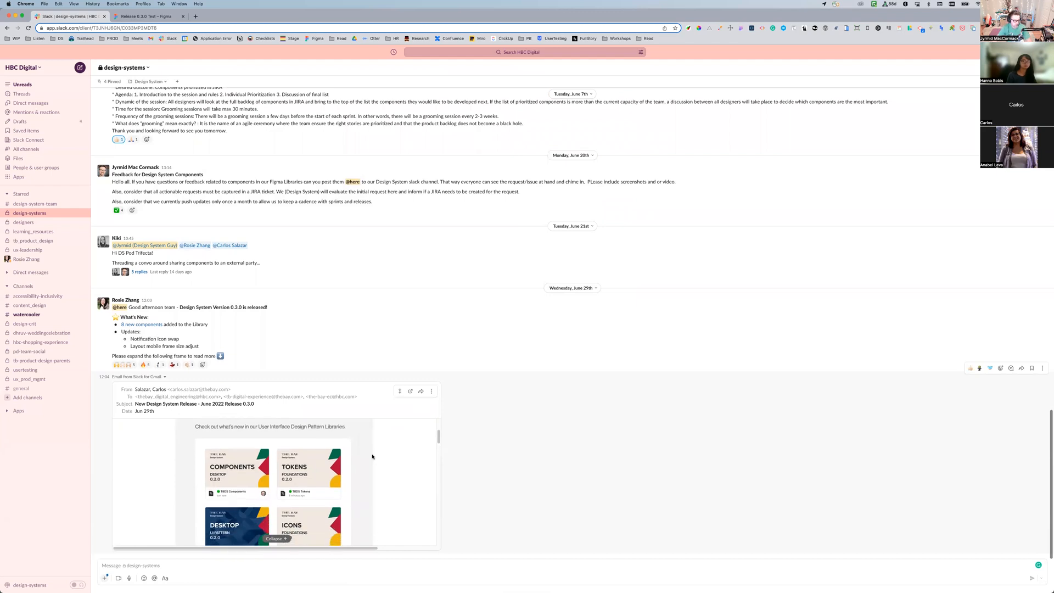
{"action": "scroll", "coordinate": [318, 469], "scroll_direction": "down", "scroll_amount": 2}
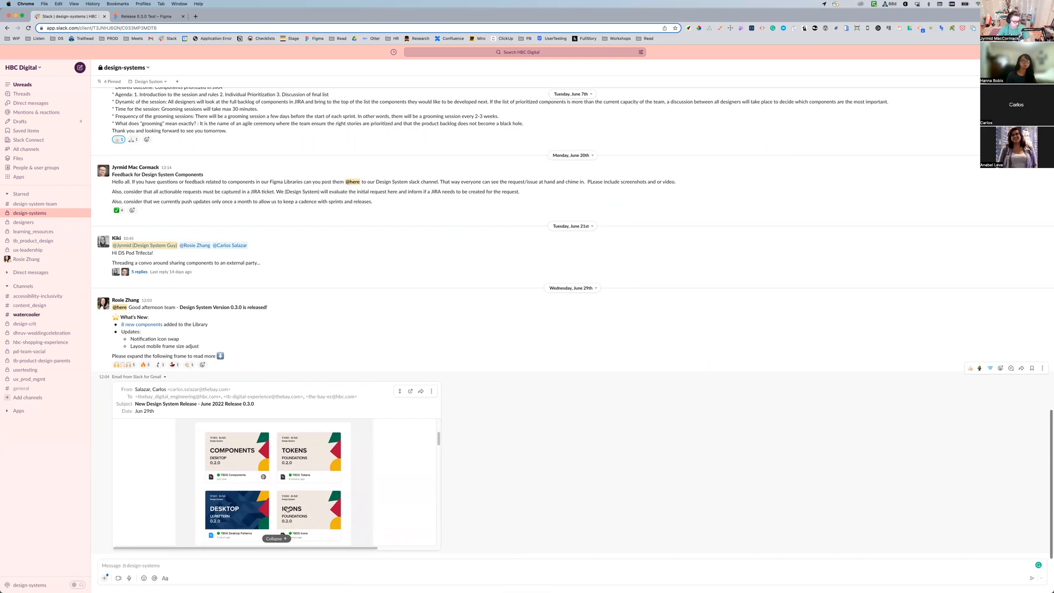
{"action": "scroll", "coordinate": [288, 509], "scroll_direction": "down", "scroll_amount": 7}
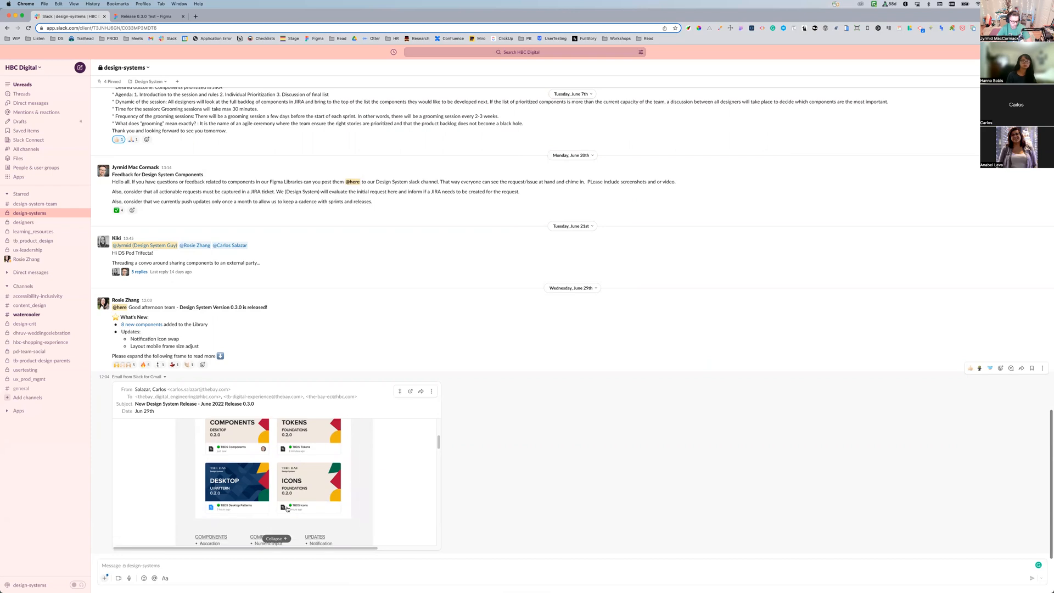
Review the email's lists of new components and updates, down to the Explore in Figma link
{"action": "scroll", "coordinate": [287, 509], "scroll_direction": "down", "scroll_amount": 1}
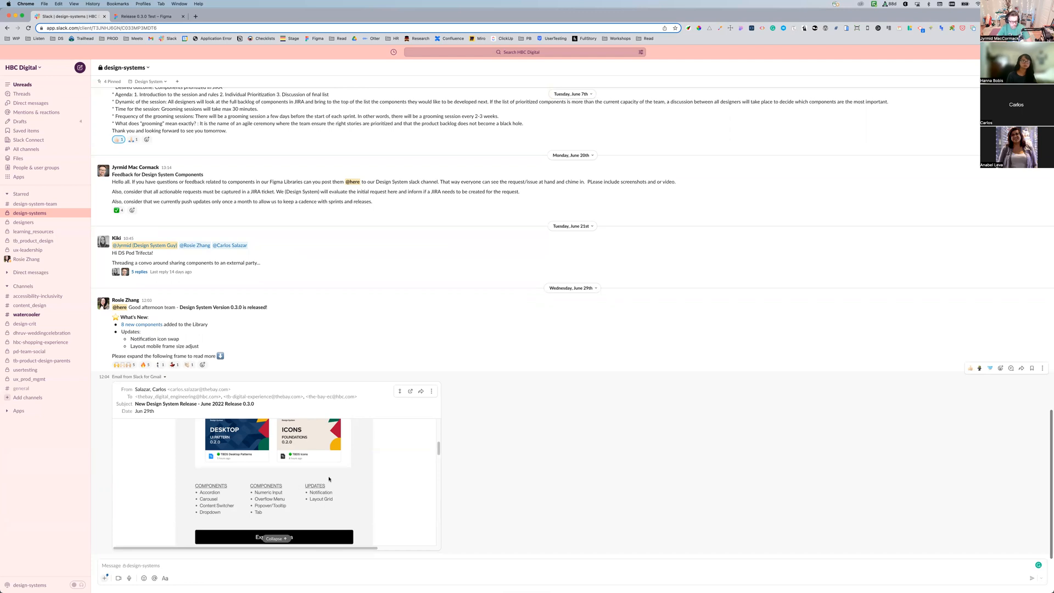
{"action": "scroll", "coordinate": [329, 480], "scroll_direction": "down", "scroll_amount": 2}
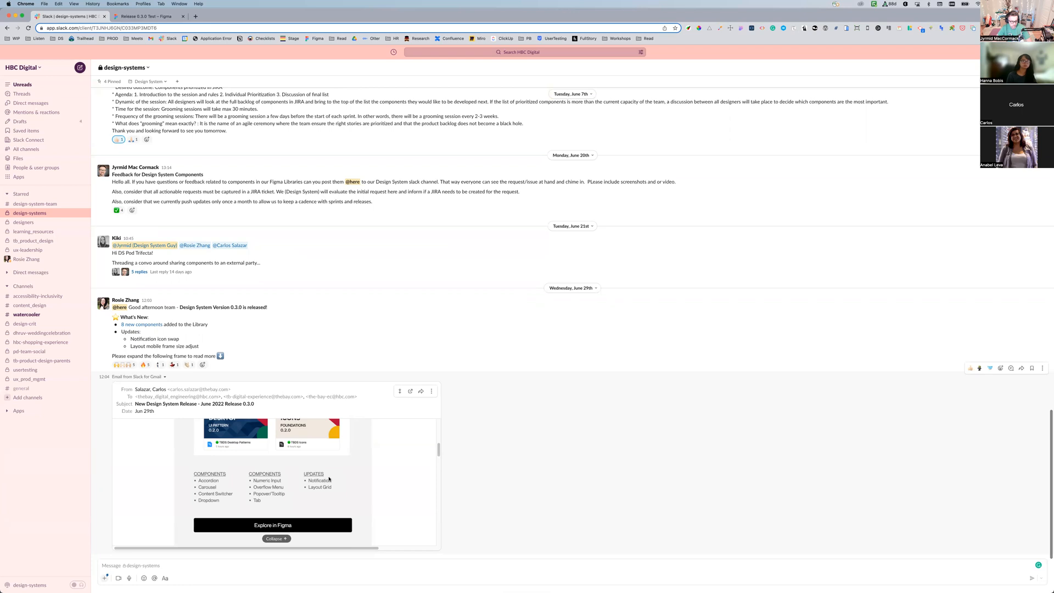
{"action": "scroll", "coordinate": [329, 479], "scroll_direction": "down", "scroll_amount": 4}
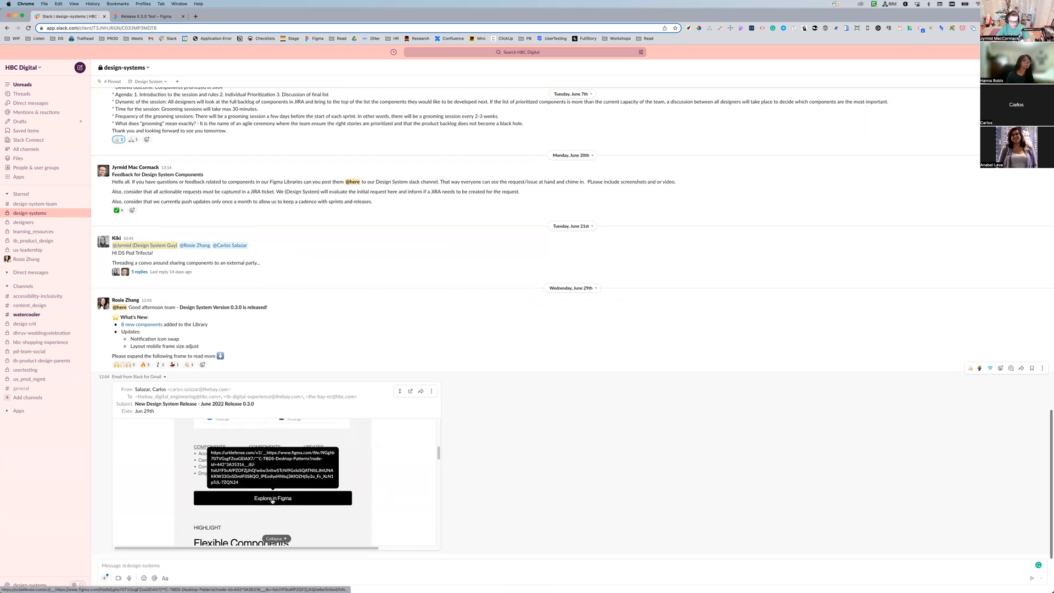
{"action": "scroll", "coordinate": [272, 501], "scroll_direction": "down", "scroll_amount": 1}
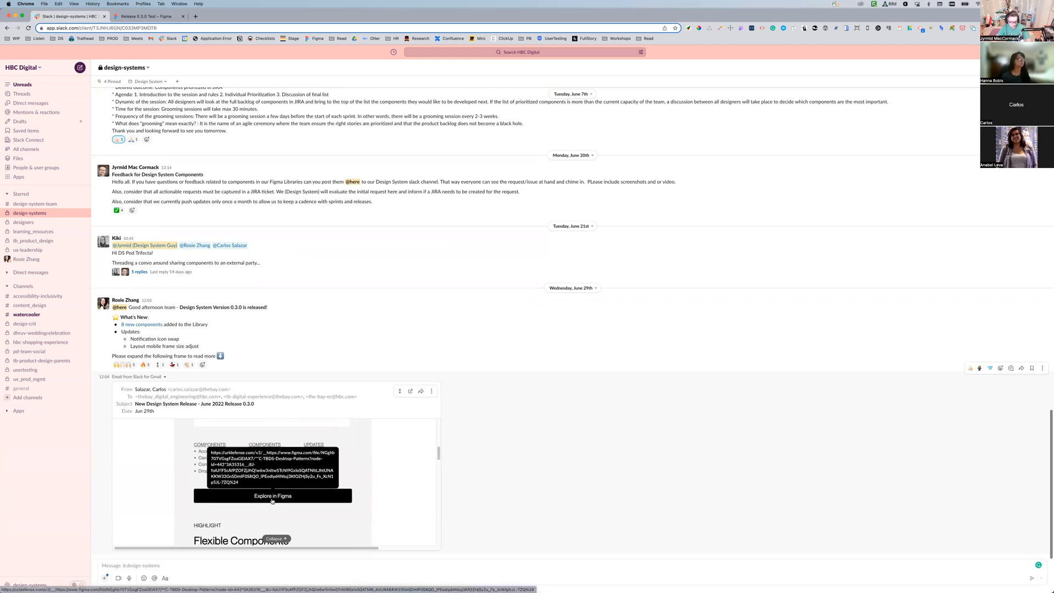
{"action": "scroll", "coordinate": [273, 500], "scroll_direction": "down", "scroll_amount": 2}
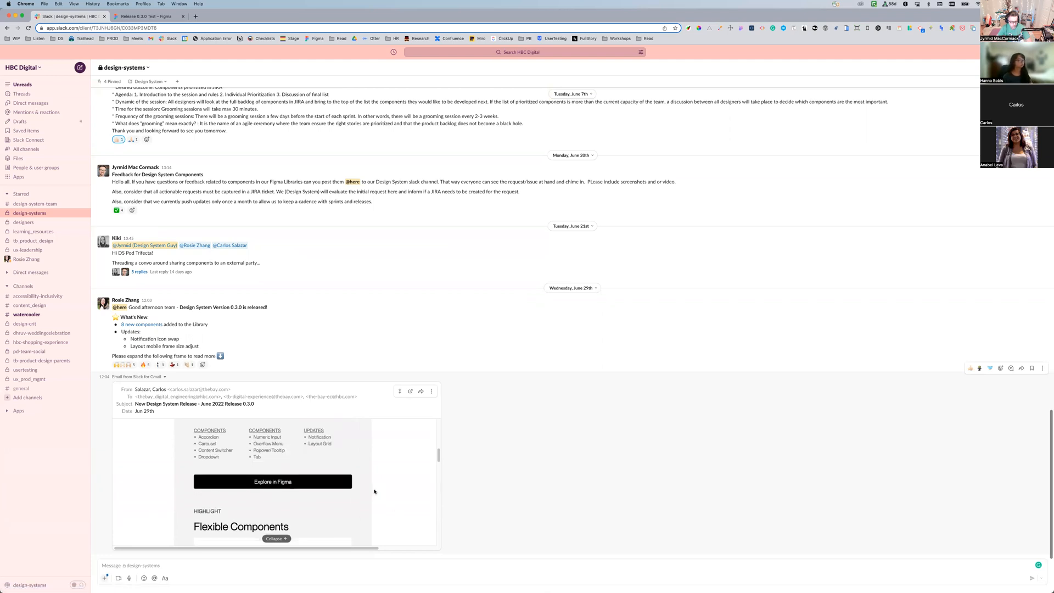
{"action": "scroll", "coordinate": [375, 491], "scroll_direction": "down", "scroll_amount": 3}
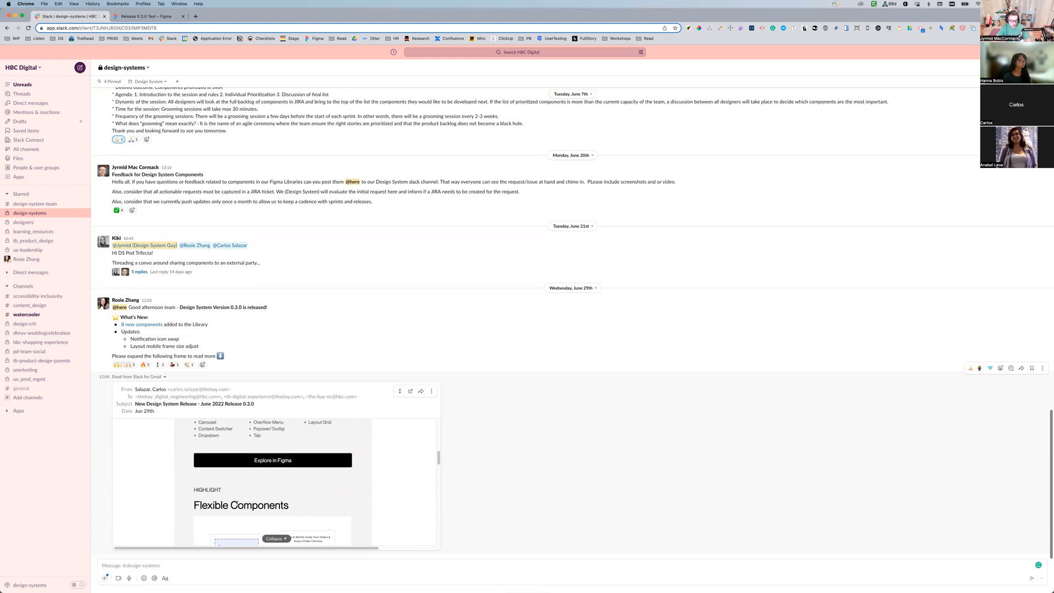
Read the Flexible Components highlight in the email, down to the Release notes section
{"action": "scroll", "coordinate": [223, 497], "scroll_direction": "down", "scroll_amount": 2}
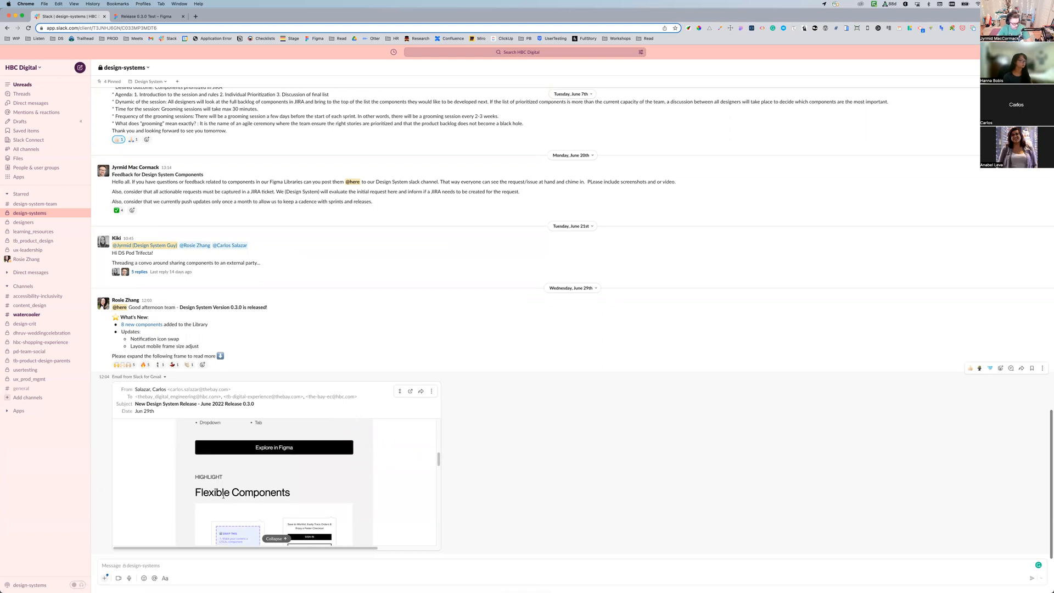
{"action": "scroll", "coordinate": [223, 497], "scroll_direction": "down", "scroll_amount": 5}
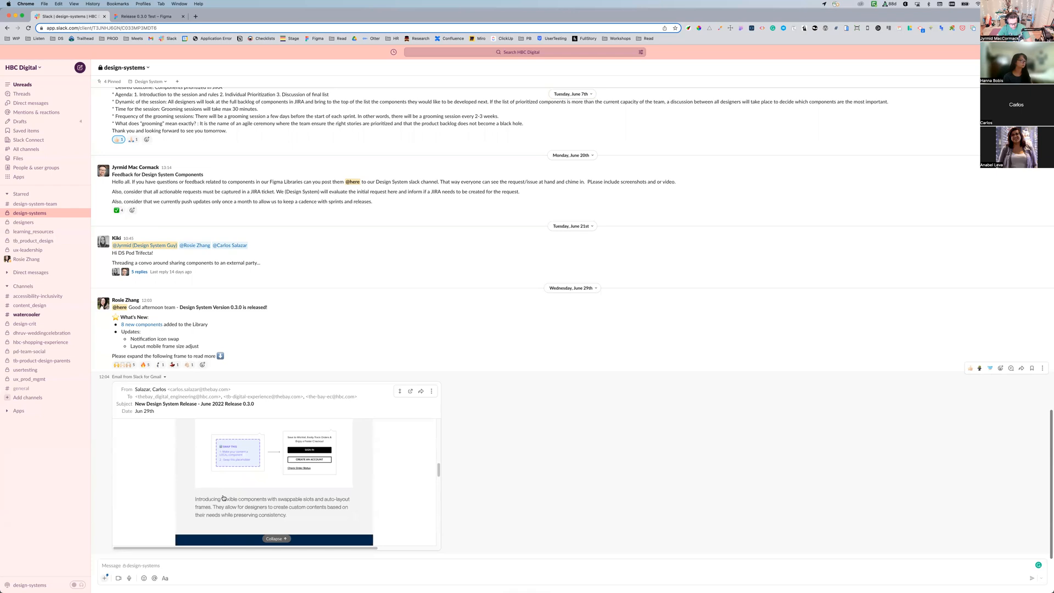
{"action": "scroll", "coordinate": [222, 492], "scroll_direction": "down", "scroll_amount": 5}
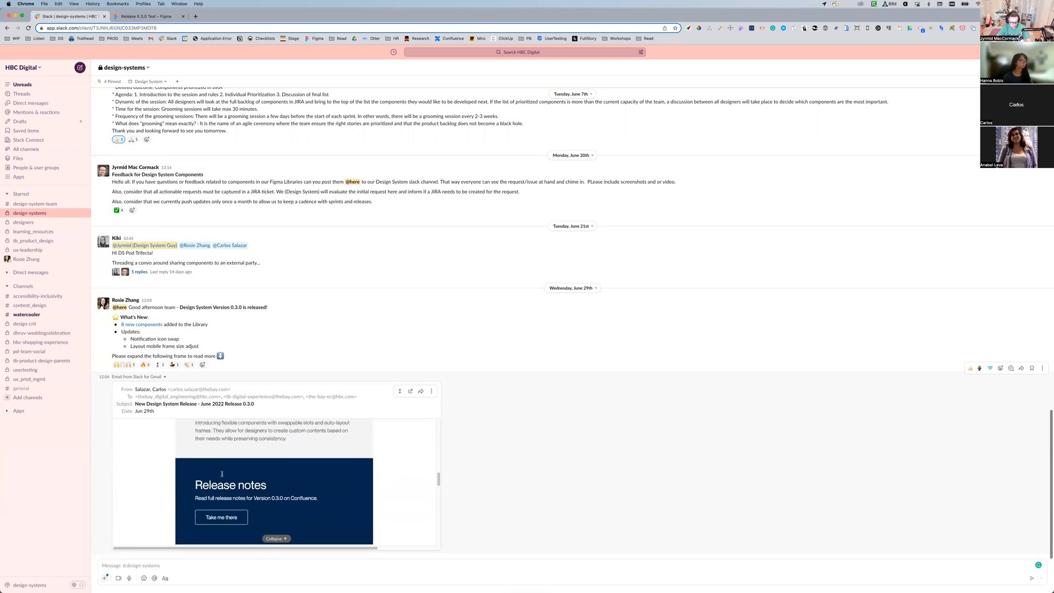
{"action": "scroll", "coordinate": [221, 474], "scroll_direction": "down", "scroll_amount": 1}
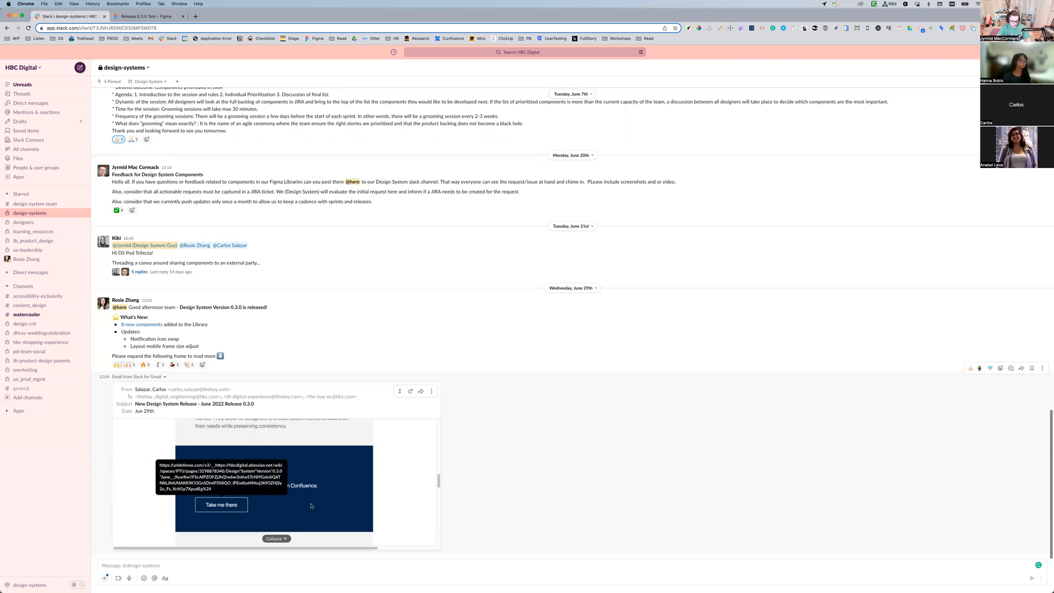
Open the full version 0.3.0 release notes on Confluence and review the Highlights and All updates tables
{"action": "left_click", "coordinate": [221, 505]}
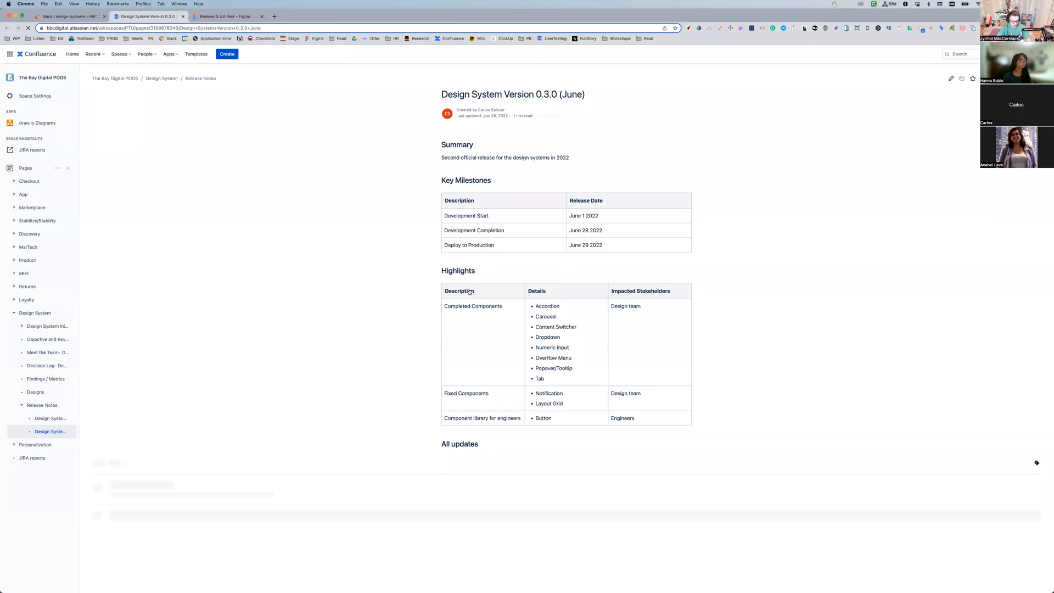
{"action": "scroll", "coordinate": [494, 319], "scroll_direction": "down", "scroll_amount": 2}
{"action": "scroll", "coordinate": [502, 331], "scroll_direction": "down", "scroll_amount": 5}
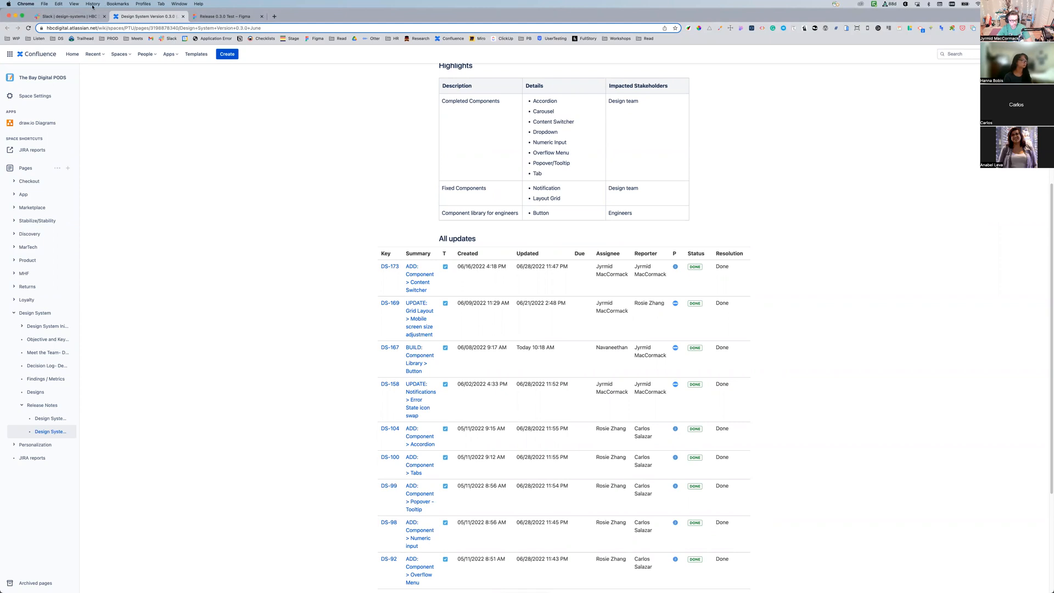
Return to the release email in Slack and read the Design System Clinics and feedback sections, including the Jira ticket instructions
{"action": "left_click", "coordinate": [81, 16]}
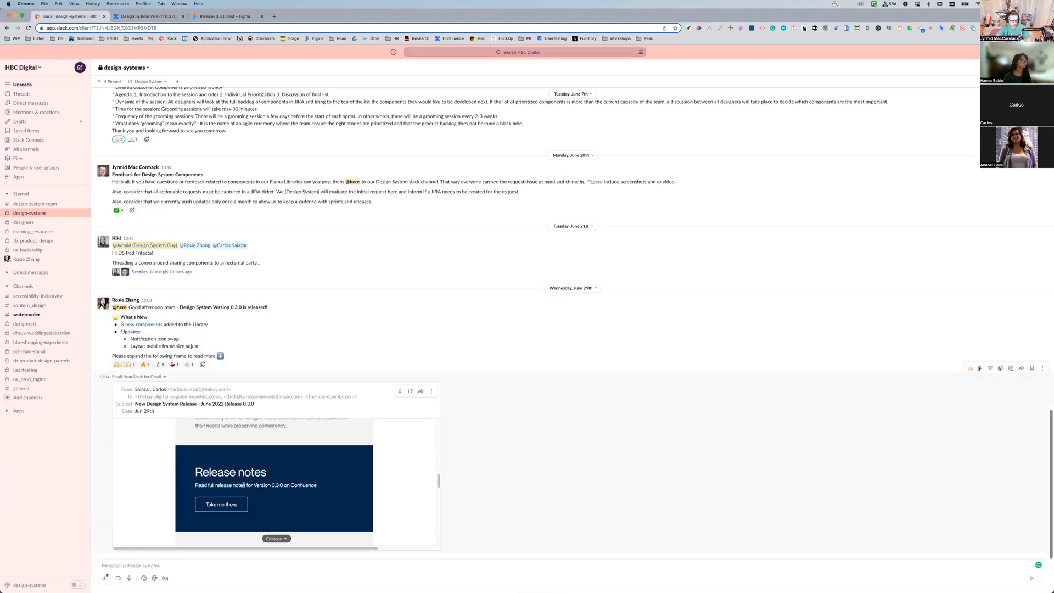
{"action": "scroll", "coordinate": [245, 486], "scroll_direction": "down", "scroll_amount": 1}
{"action": "scroll", "coordinate": [245, 486], "scroll_direction": "down", "scroll_amount": 3}
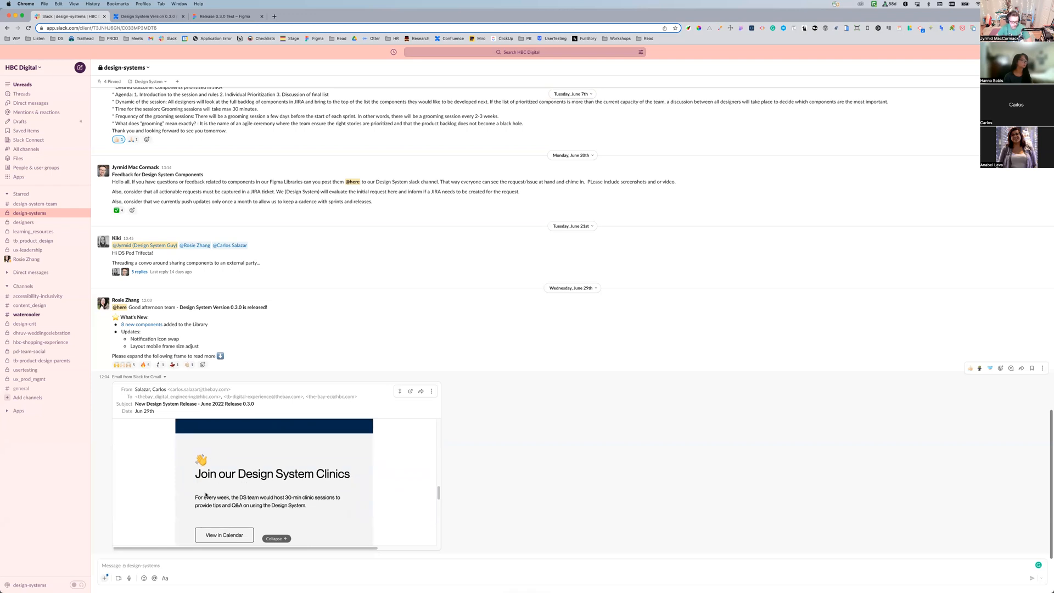
{"action": "scroll", "coordinate": [210, 503], "scroll_direction": "down", "scroll_amount": 1}
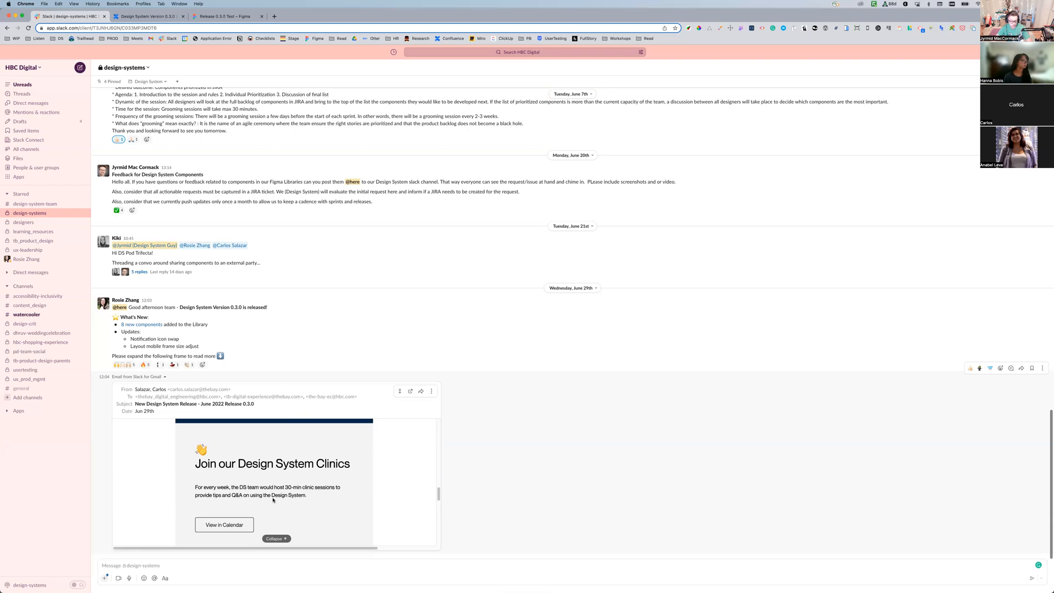
{"action": "scroll", "coordinate": [276, 466], "scroll_direction": "down", "scroll_amount": 4}
{"action": "scroll", "coordinate": [274, 466], "scroll_direction": "down", "scroll_amount": 6}
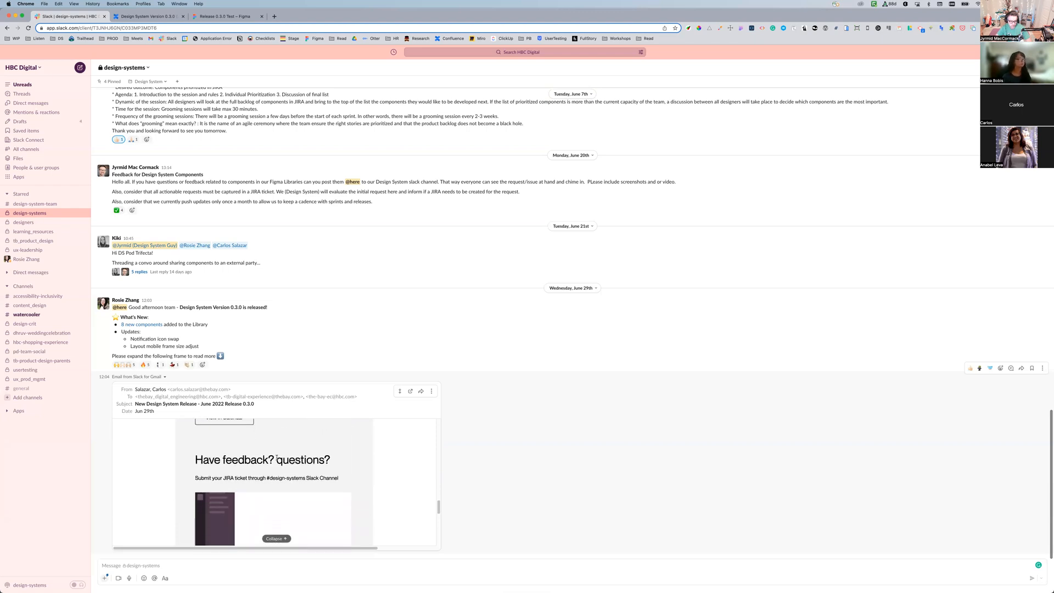
{"action": "scroll", "coordinate": [278, 457], "scroll_direction": "down", "scroll_amount": 3}
{"action": "scroll", "coordinate": [278, 454], "scroll_direction": "right", "scroll_amount": 1}
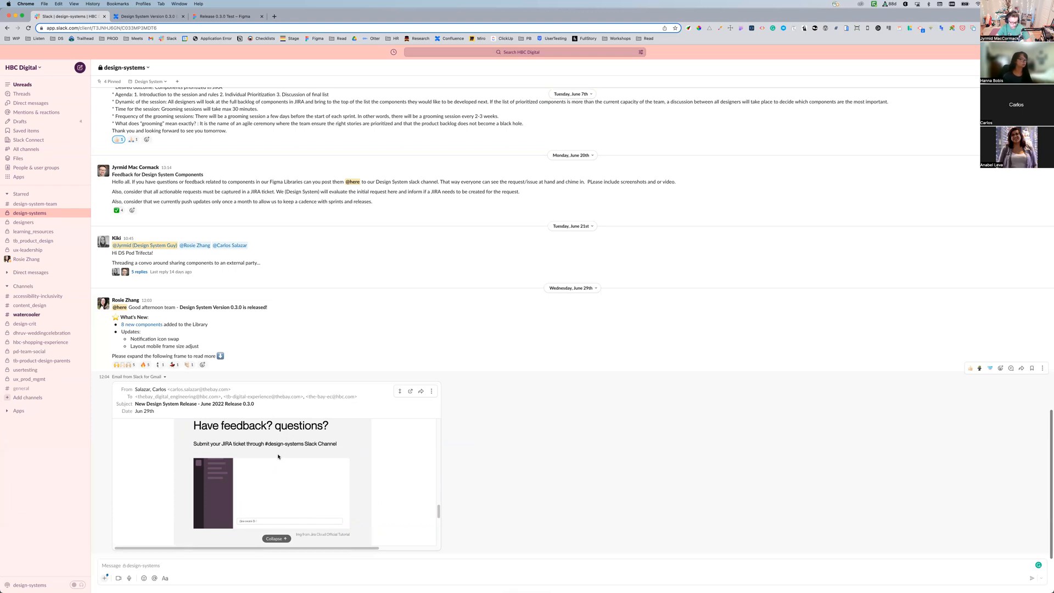
{"action": "scroll", "coordinate": [278, 457], "scroll_direction": "down", "scroll_amount": 3}
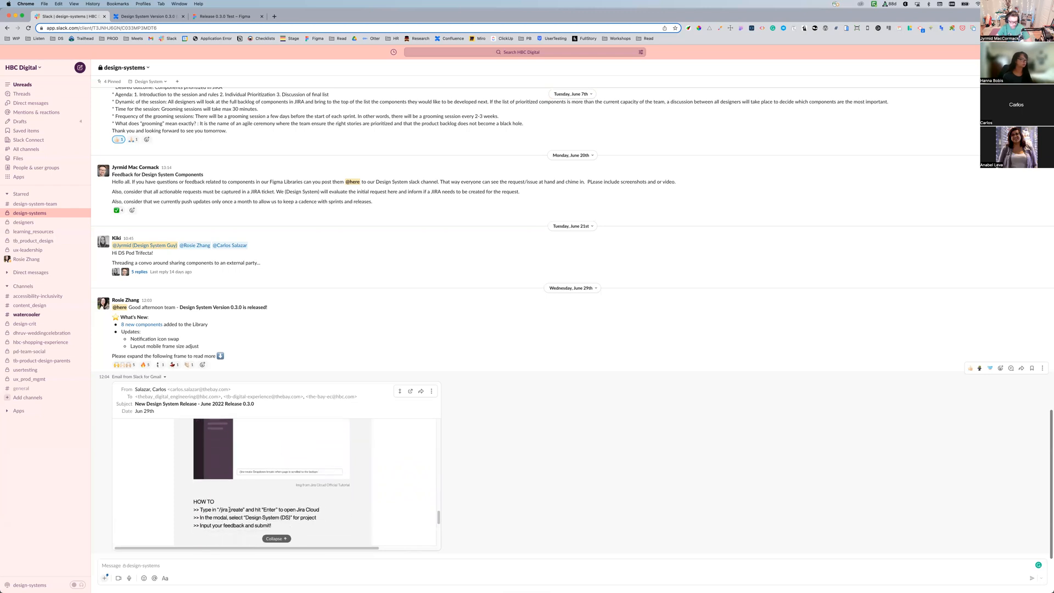
Enter the command "/jira create" in the design-systems channel's message field without sending it
{"action": "left_click", "coordinate": [130, 564]}
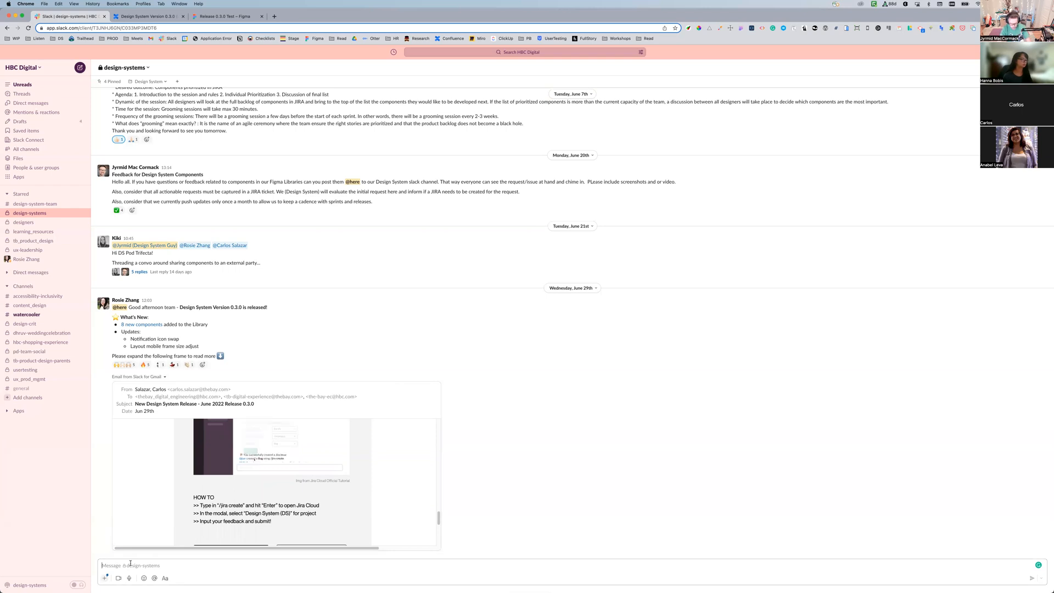
{"action": "left_click", "coordinate": [104, 578]}
{"action": "type", "text": "/jira "}
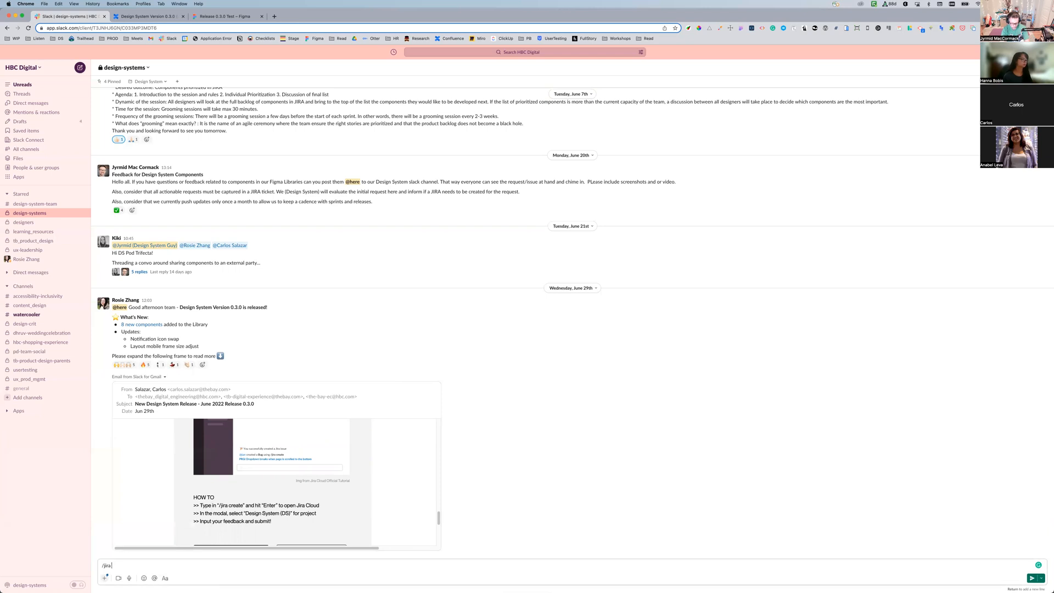
{"action": "type", "text": "create"}
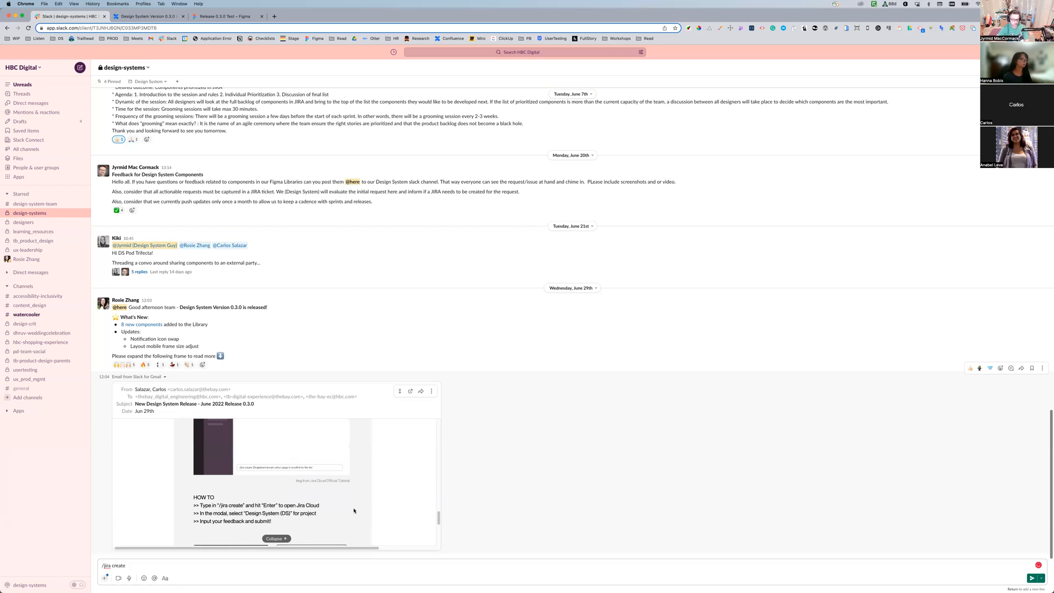
Look through the rest of the release email to its signature, and go back up to the components and updates lists
{"action": "scroll", "coordinate": [355, 511], "scroll_direction": "down", "scroll_amount": 3}
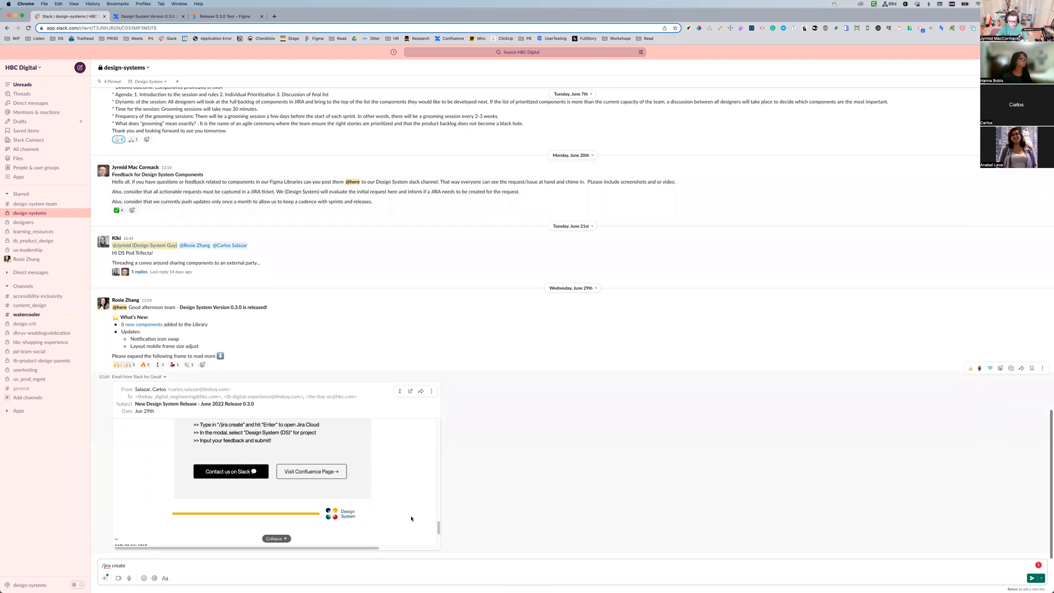
{"action": "scroll", "coordinate": [412, 519], "scroll_direction": "down", "scroll_amount": 1}
{"action": "scroll", "coordinate": [411, 519], "scroll_direction": "down", "scroll_amount": 5}
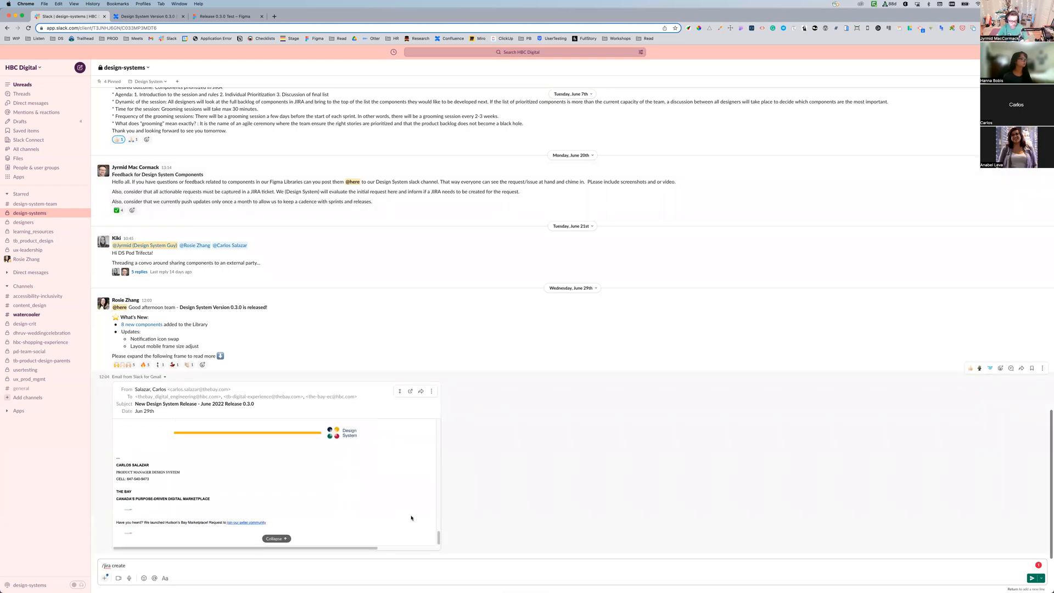
{"action": "scroll", "coordinate": [435, 520], "scroll_direction": "right", "scroll_amount": 1}
{"action": "scroll", "coordinate": [308, 470], "scroll_direction": "up", "scroll_amount": 7}
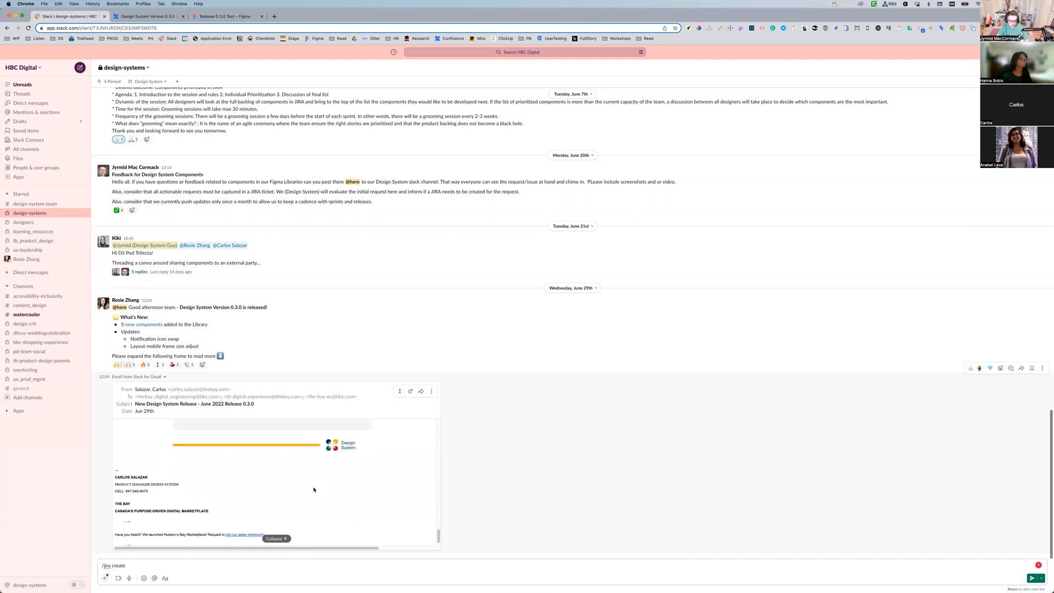
{"action": "scroll", "coordinate": [314, 489], "scroll_direction": "up", "scroll_amount": 10}
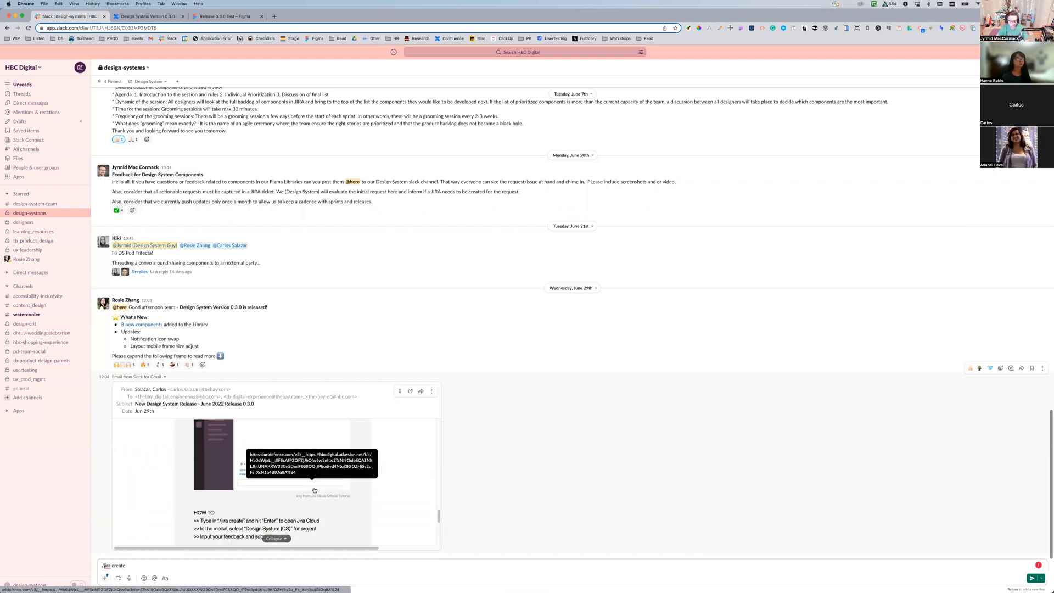
{"action": "scroll", "coordinate": [384, 494], "scroll_direction": "up", "scroll_amount": 12}
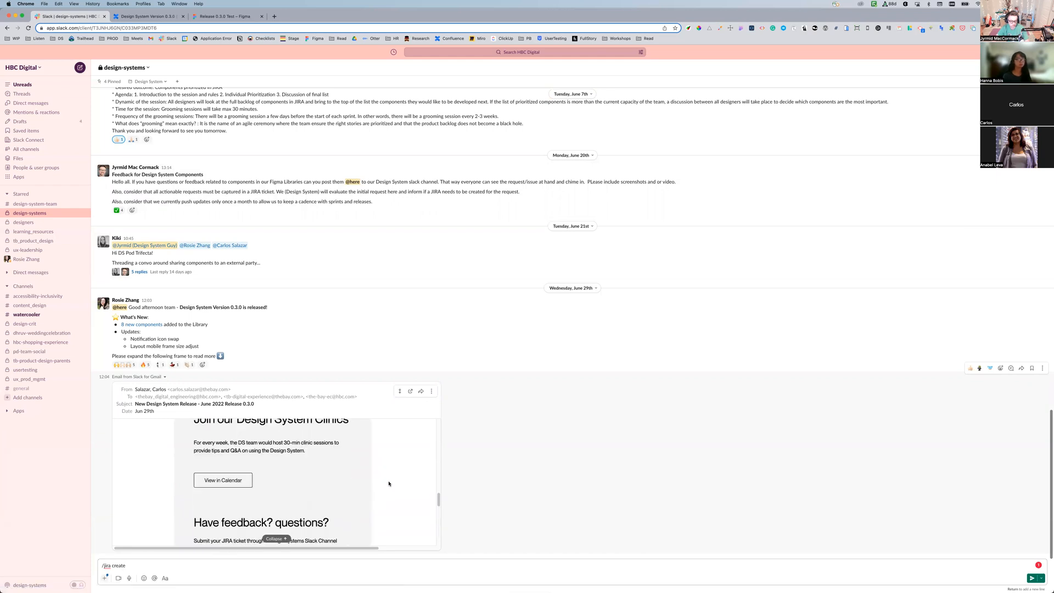
{"action": "scroll", "coordinate": [389, 484], "scroll_direction": "up", "scroll_amount": 5}
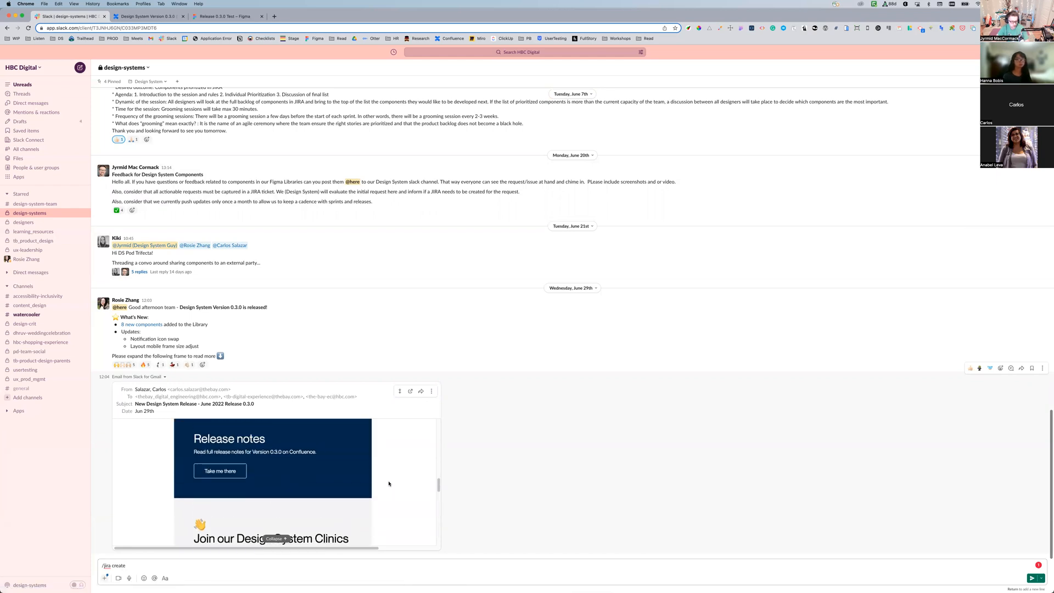
{"action": "scroll", "coordinate": [389, 483], "scroll_direction": "up", "scroll_amount": 3}
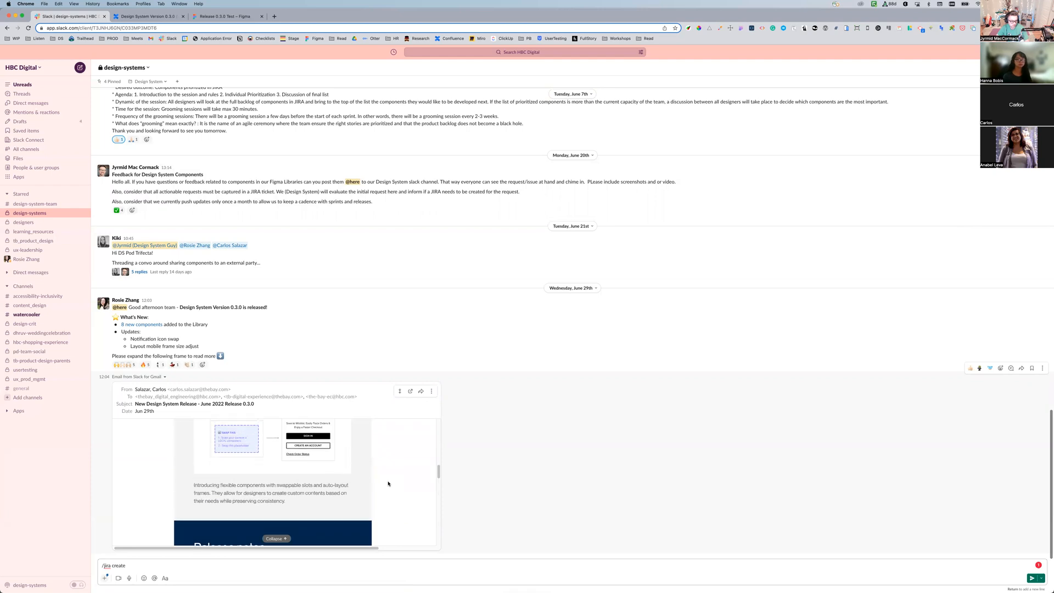
{"action": "scroll", "coordinate": [388, 483], "scroll_direction": "up", "scroll_amount": 4}
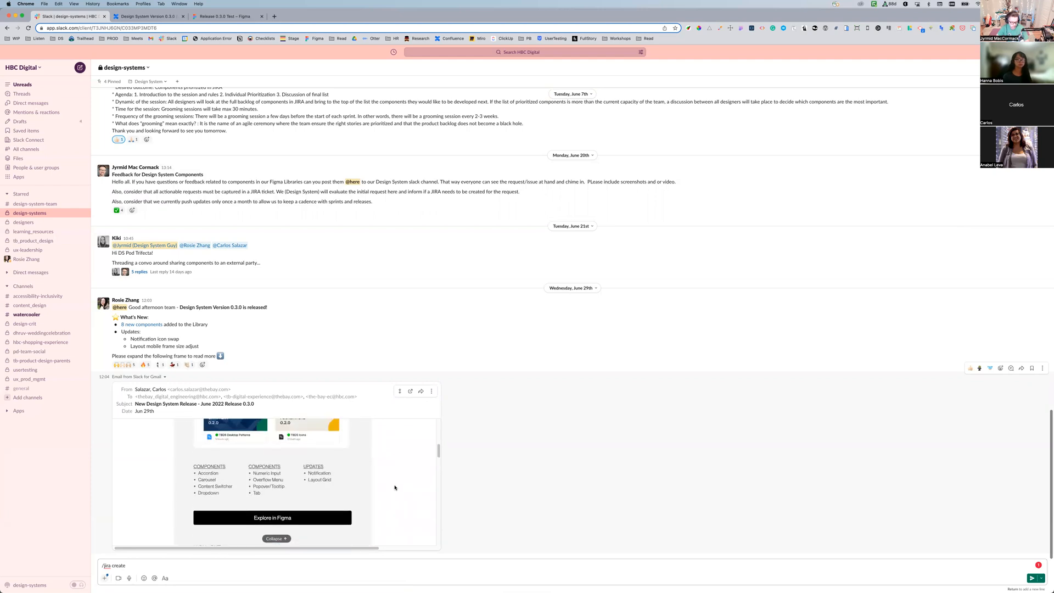
Switch from the release email to the Release 0.3.0 Test file in Figma and collapse the TBDS Components assets
{"action": "scroll", "coordinate": [392, 487], "scroll_direction": "up", "scroll_amount": 3}
{"action": "scroll", "coordinate": [329, 477], "scroll_direction": "up", "scroll_amount": 3}
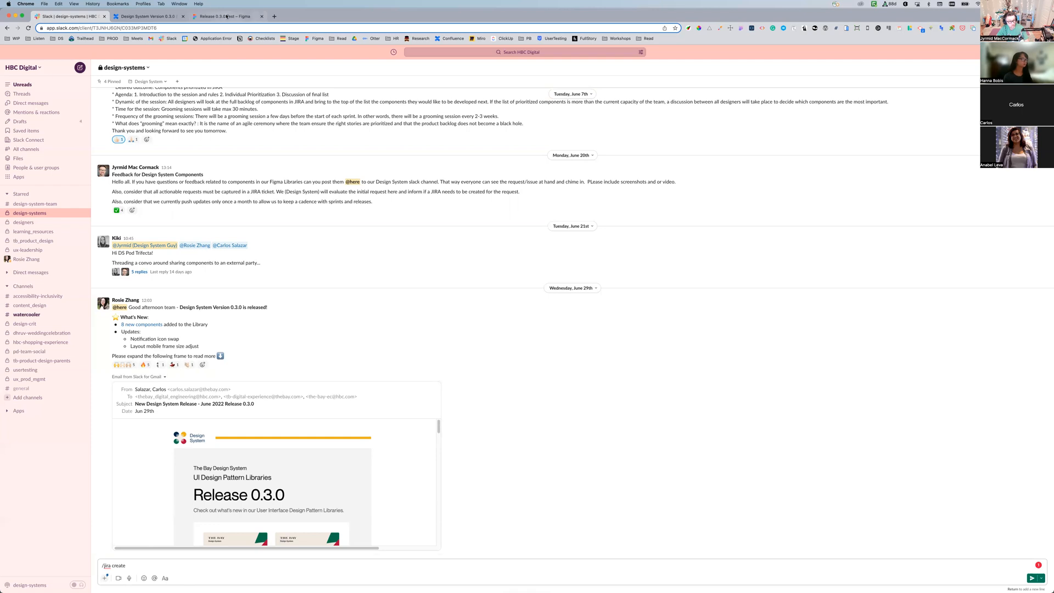
{"action": "left_click", "coordinate": [222, 17]}
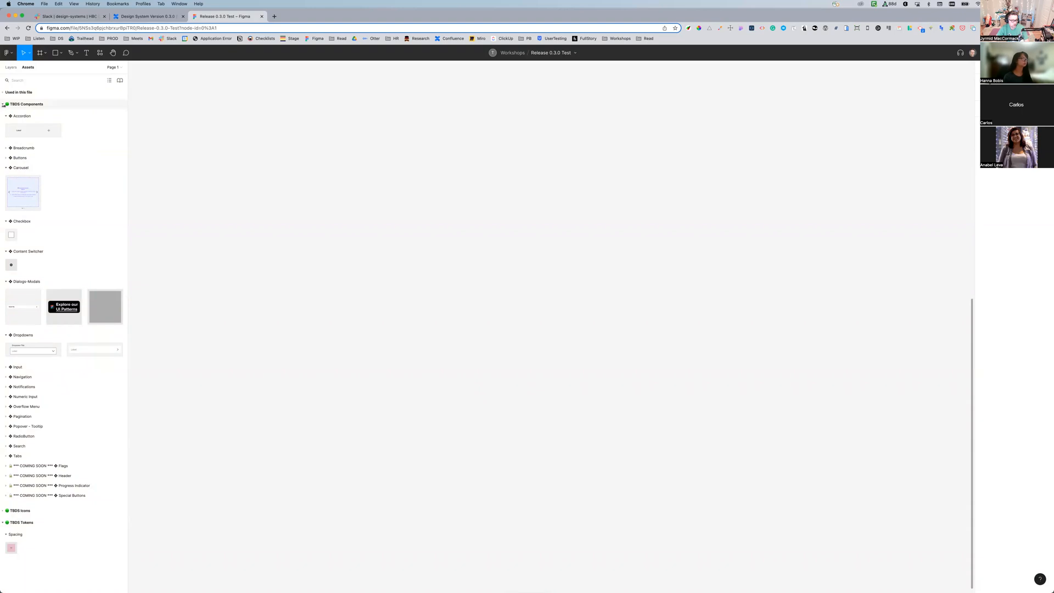
{"action": "left_click", "coordinate": [3, 105]}
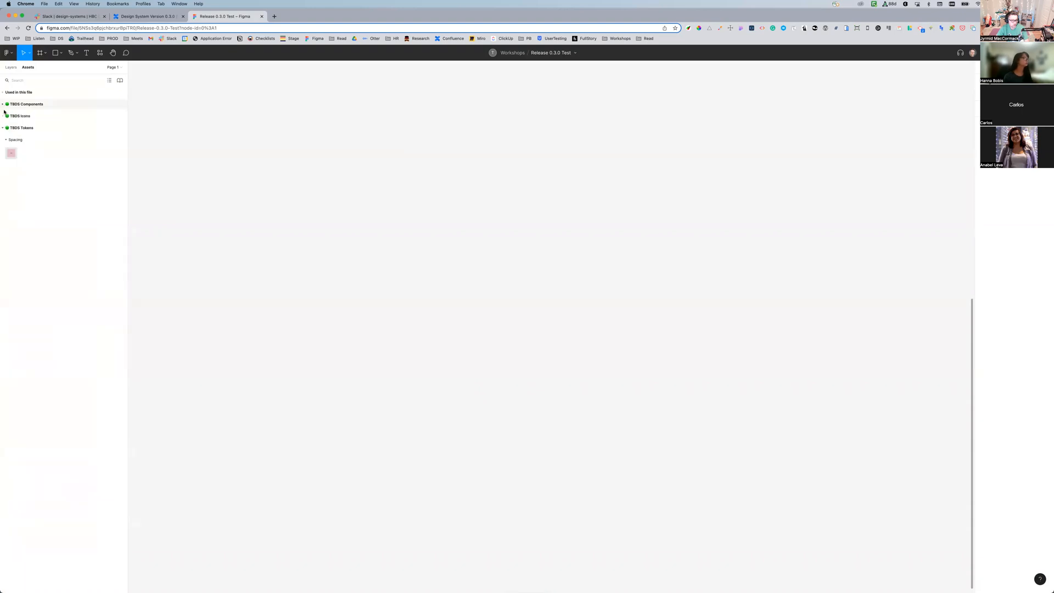
Open the file's libraries list and look through it down to the Design System Library section
{"action": "left_click", "coordinate": [120, 82]}
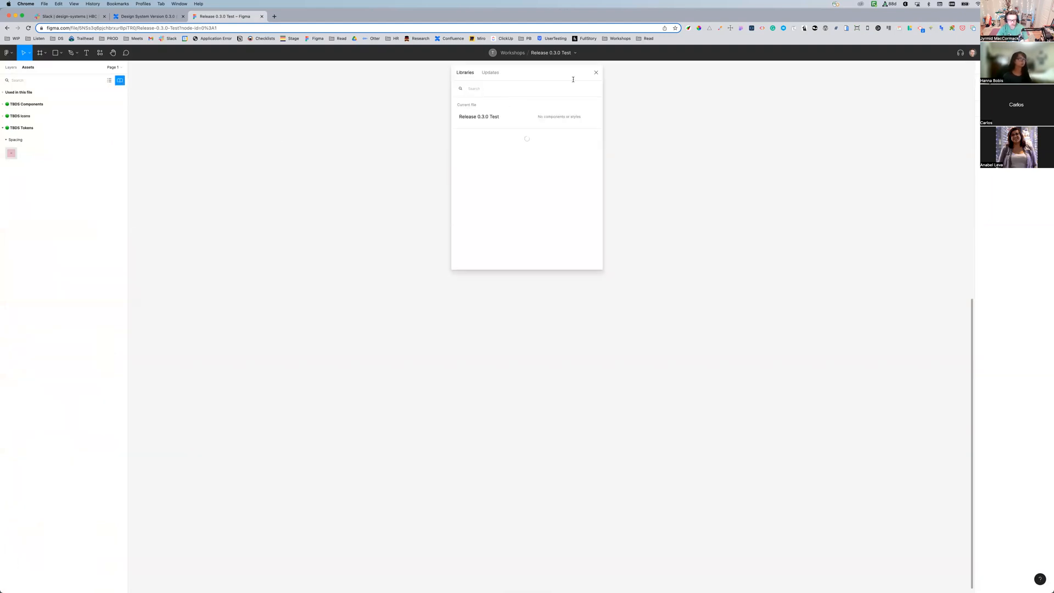
{"action": "scroll", "coordinate": [536, 169], "scroll_direction": "down", "scroll_amount": 1}
{"action": "scroll", "coordinate": [536, 171], "scroll_direction": "up", "scroll_amount": 1}
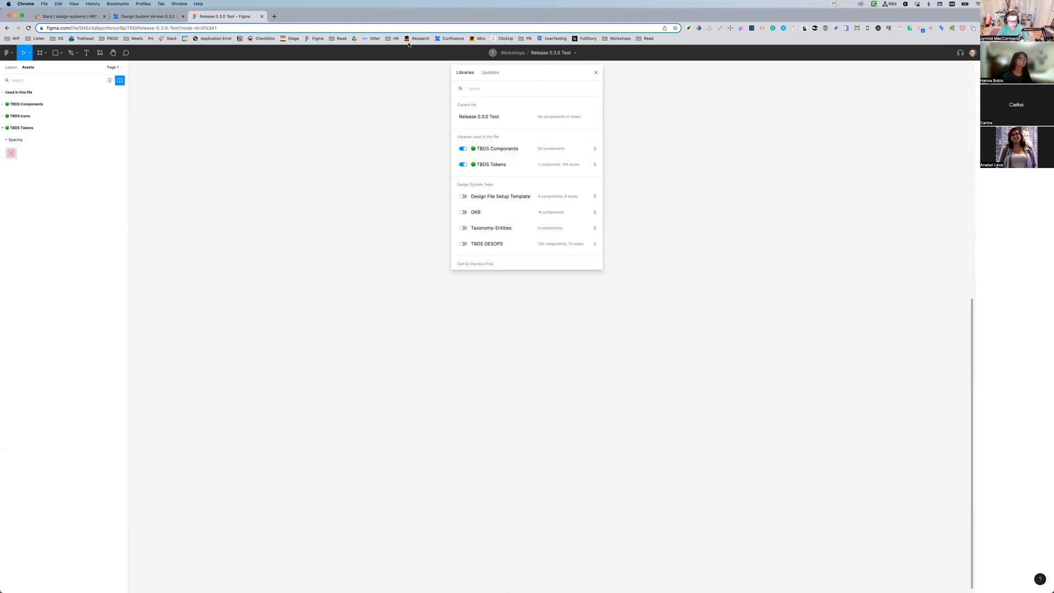
{"action": "left_click", "coordinate": [594, 75]}
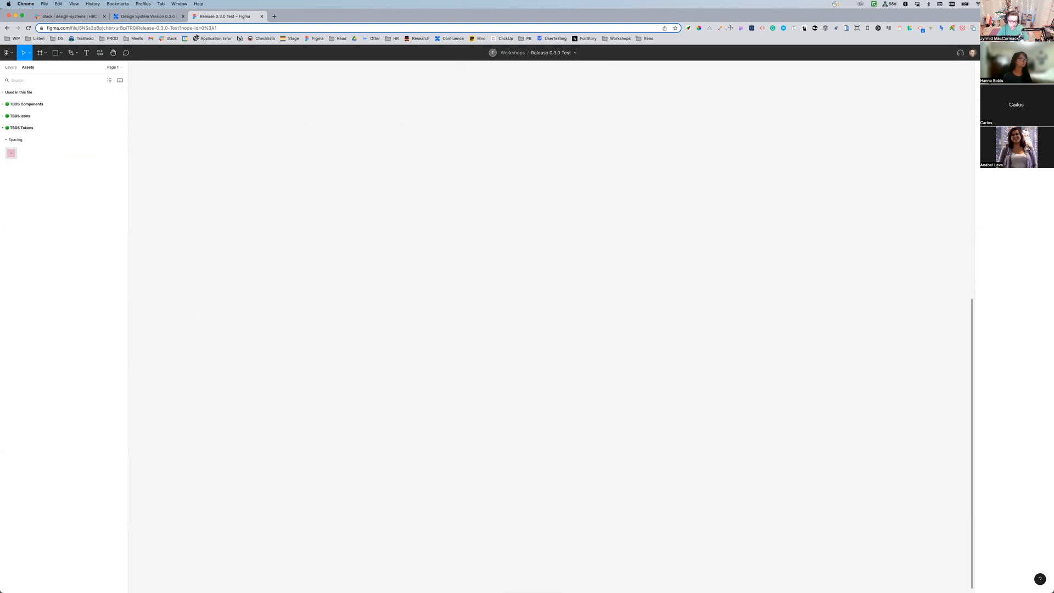
{"action": "left_click", "coordinate": [121, 83]}
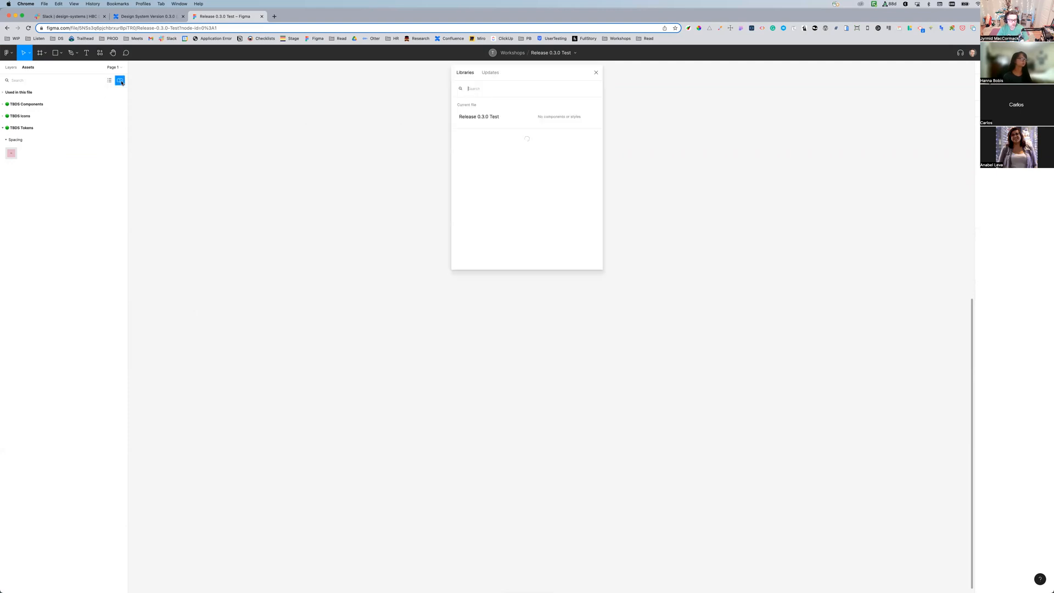
{"action": "mouse_move", "coordinate": [484, 152]}
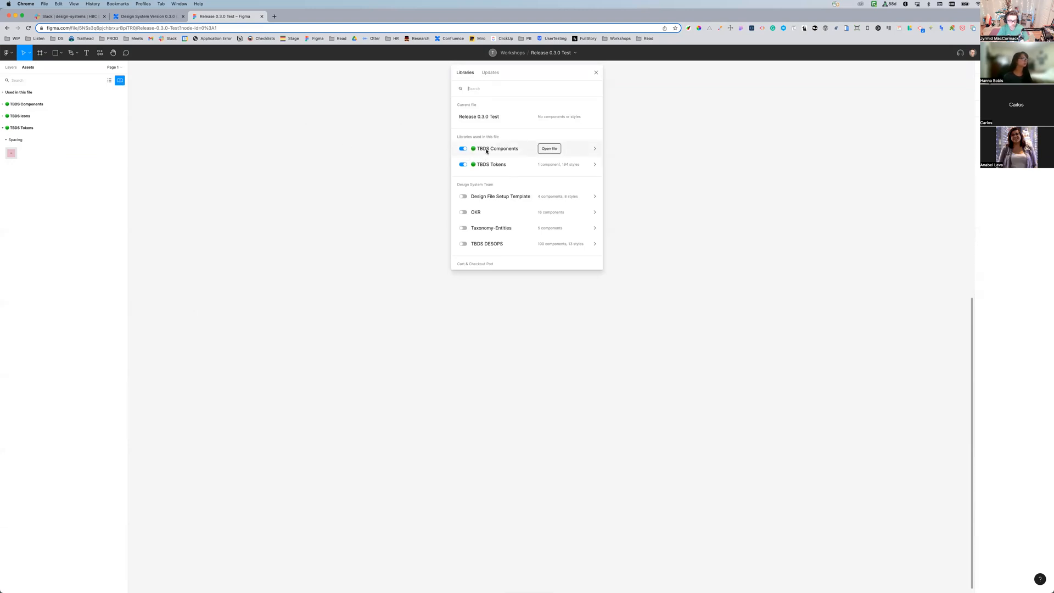
{"action": "scroll", "coordinate": [483, 151], "scroll_direction": "down", "scroll_amount": 1}
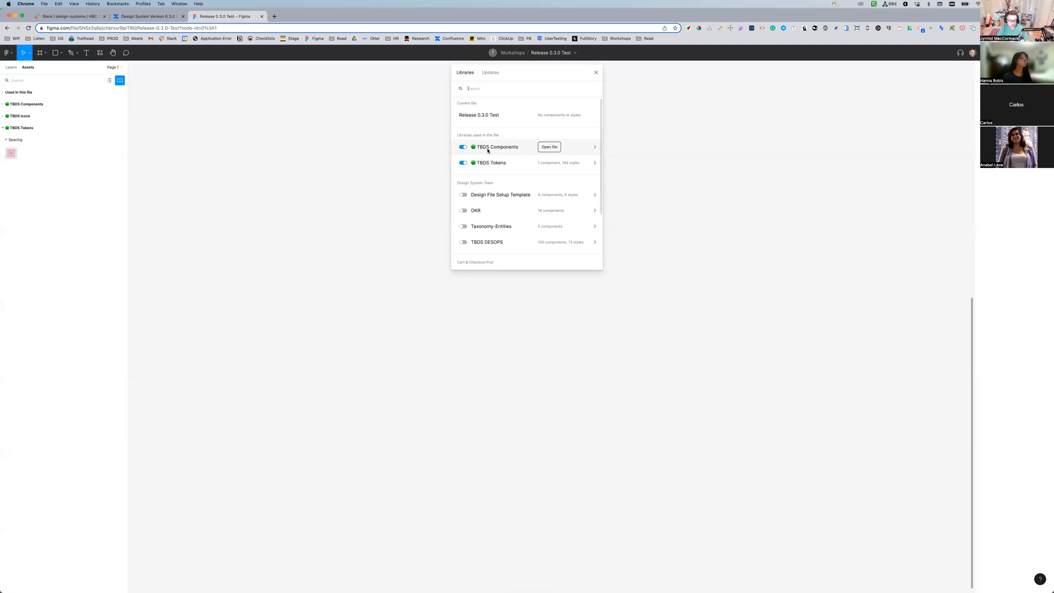
{"action": "scroll", "coordinate": [487, 150], "scroll_direction": "up", "scroll_amount": 1}
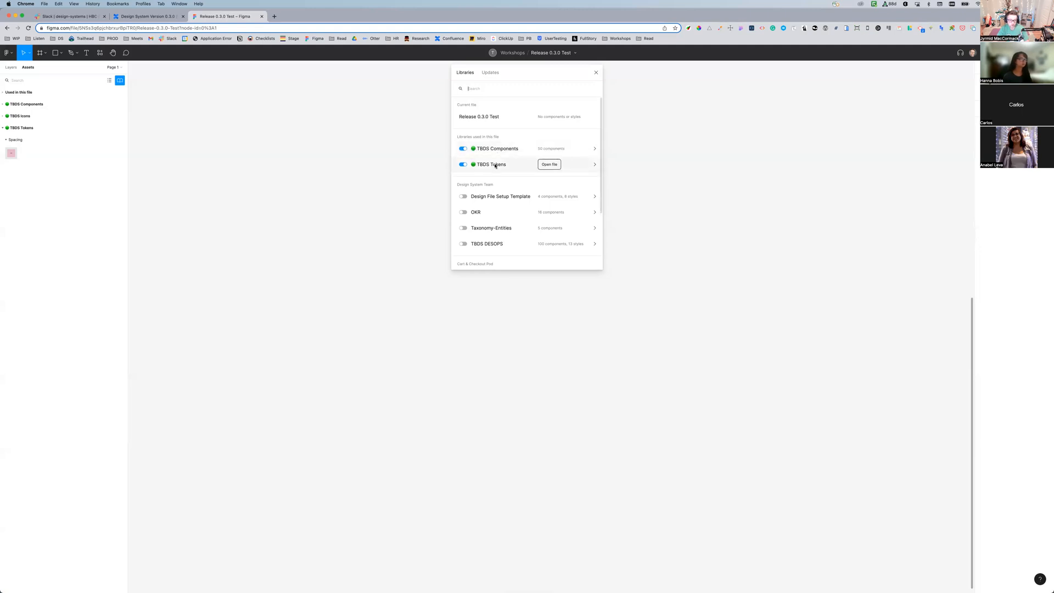
{"action": "scroll", "coordinate": [493, 166], "scroll_direction": "down", "scroll_amount": 1}
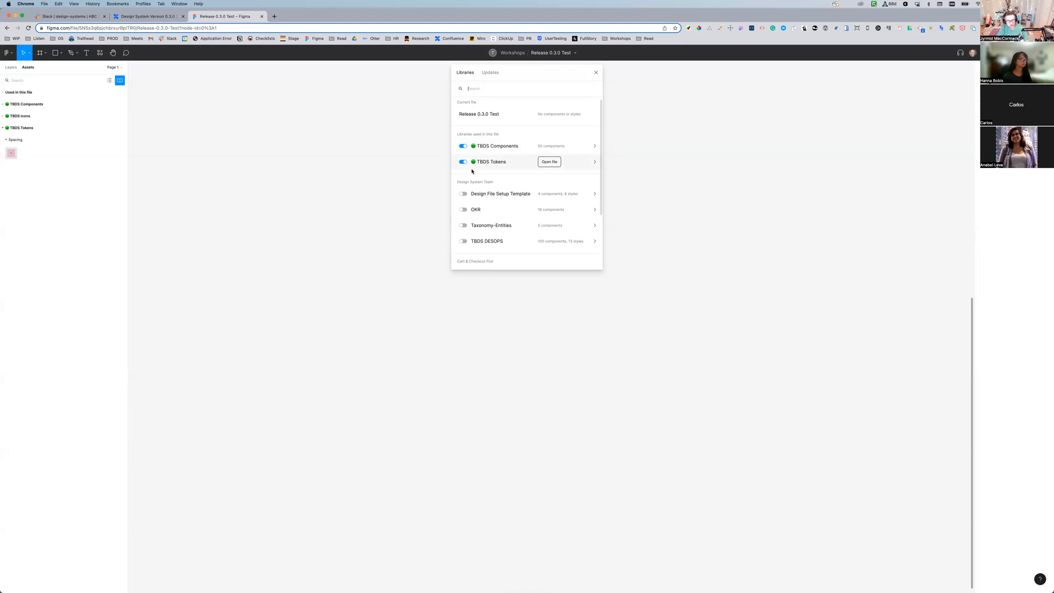
{"action": "scroll", "coordinate": [500, 186], "scroll_direction": "down", "scroll_amount": 3}
{"action": "scroll", "coordinate": [497, 190], "scroll_direction": "down", "scroll_amount": 1}
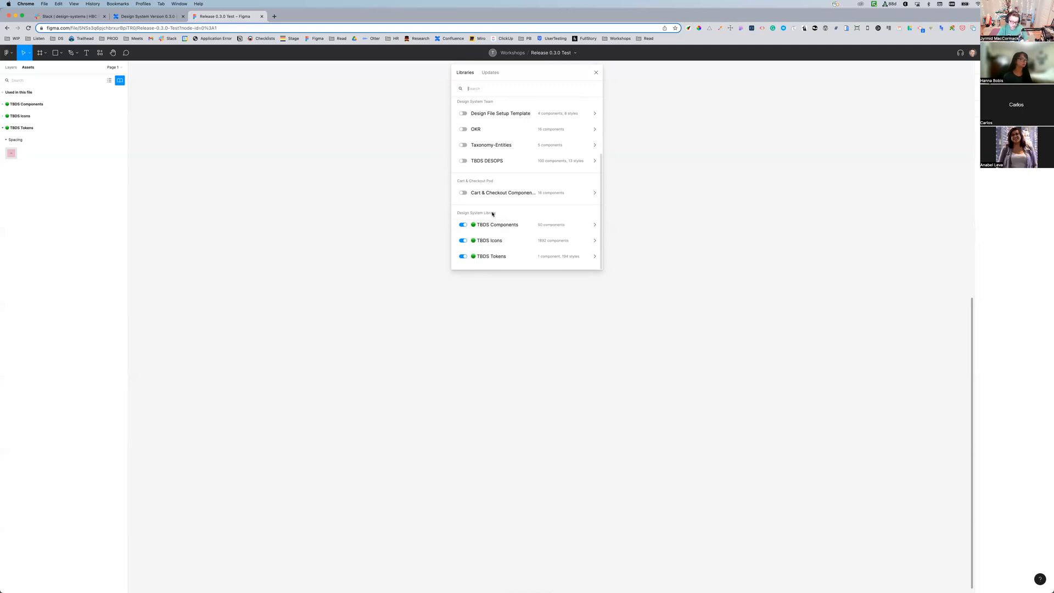
Disable the TBDS Components, TBDS Icons and TBDS Tokens libraries for this file
{"action": "left_click", "coordinate": [464, 225]}
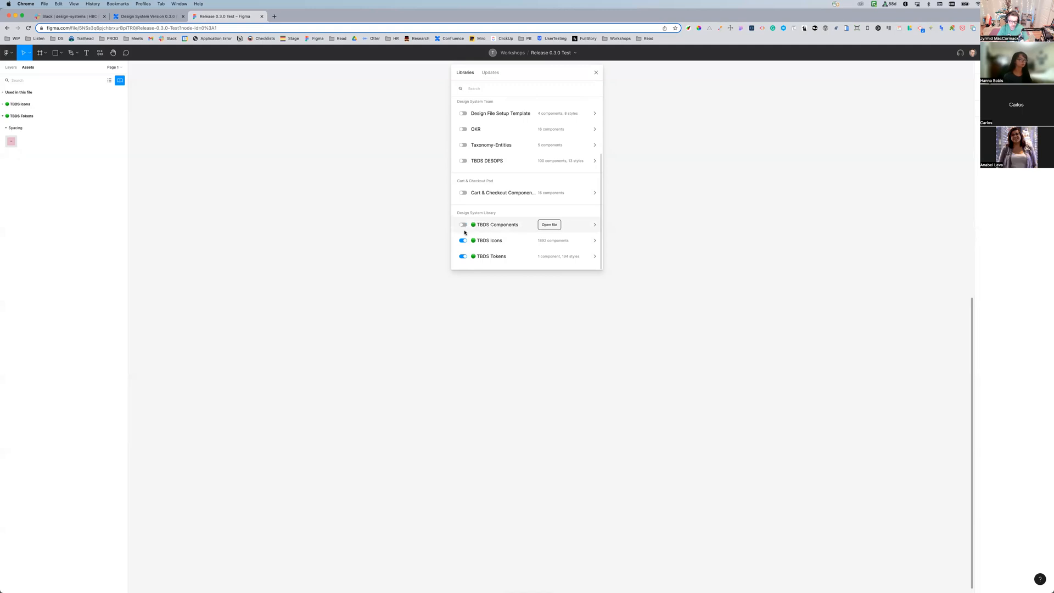
{"action": "left_click", "coordinate": [464, 240]}
{"action": "left_click", "coordinate": [464, 257]}
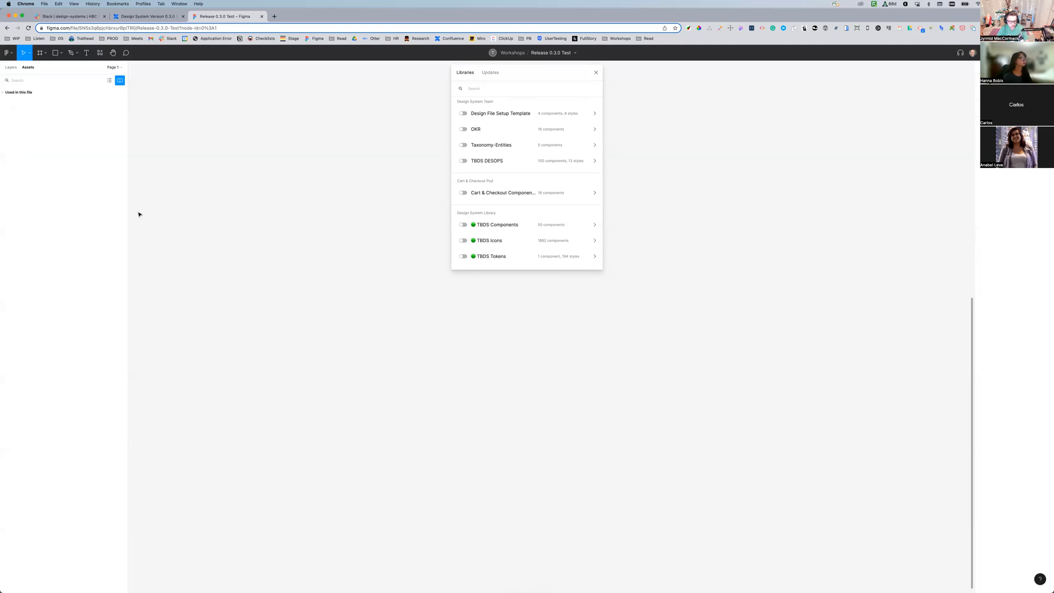
Enable the TBDS Icons, TBDS Components and TBDS Tokens libraries and close the libraries list
{"action": "left_click", "coordinate": [464, 241]}
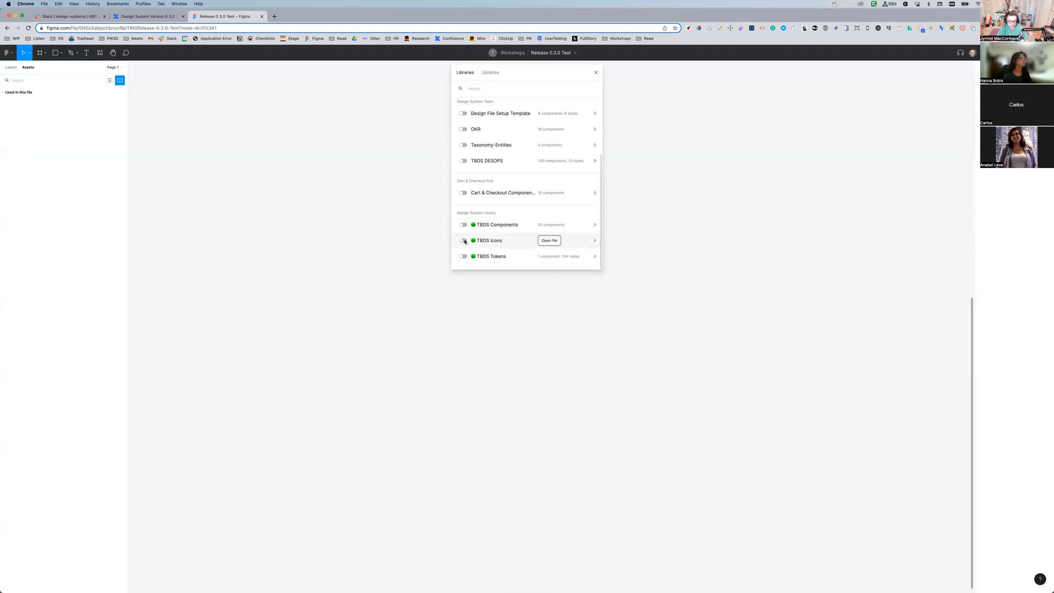
{"action": "left_click", "coordinate": [464, 225]}
{"action": "left_click", "coordinate": [464, 257]}
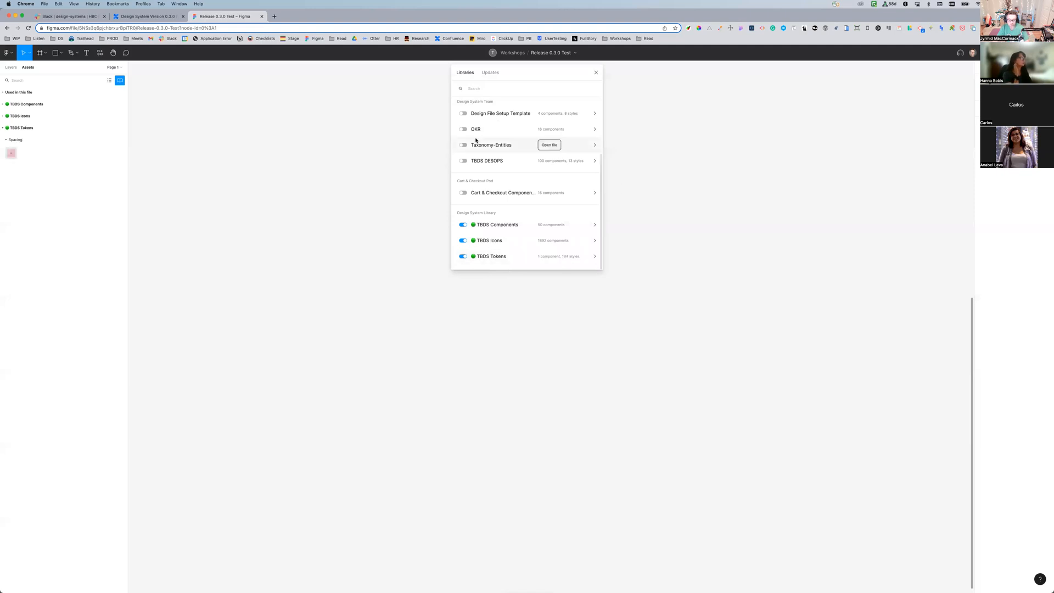
{"action": "left_click", "coordinate": [596, 74]}
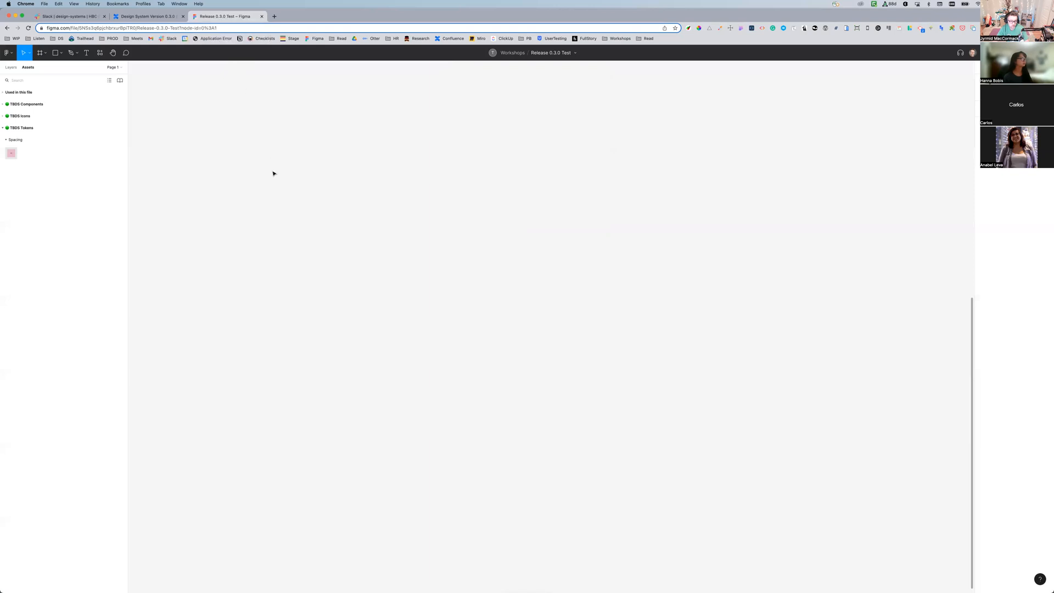
Expand TBDS Components in the assets and collapse its open categories, from Accordion through Dropdowns
{"action": "right_click", "coordinate": [212, 11]}
{"action": "left_click", "coordinate": [44, 112]}
{"action": "left_click", "coordinate": [4, 104]}
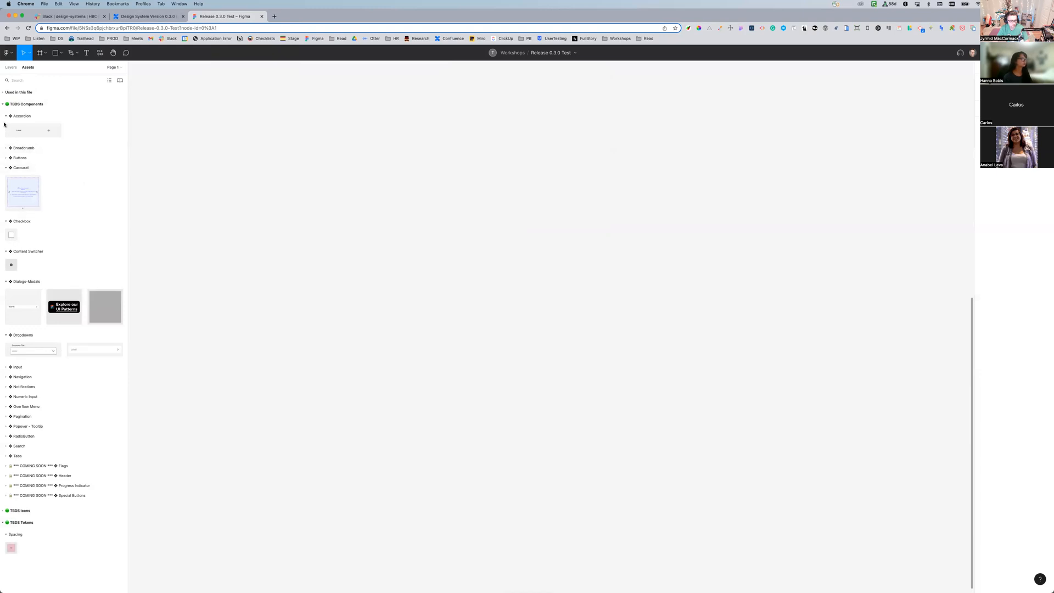
{"action": "left_click", "coordinate": [6, 116]}
{"action": "left_click", "coordinate": [6, 145]}
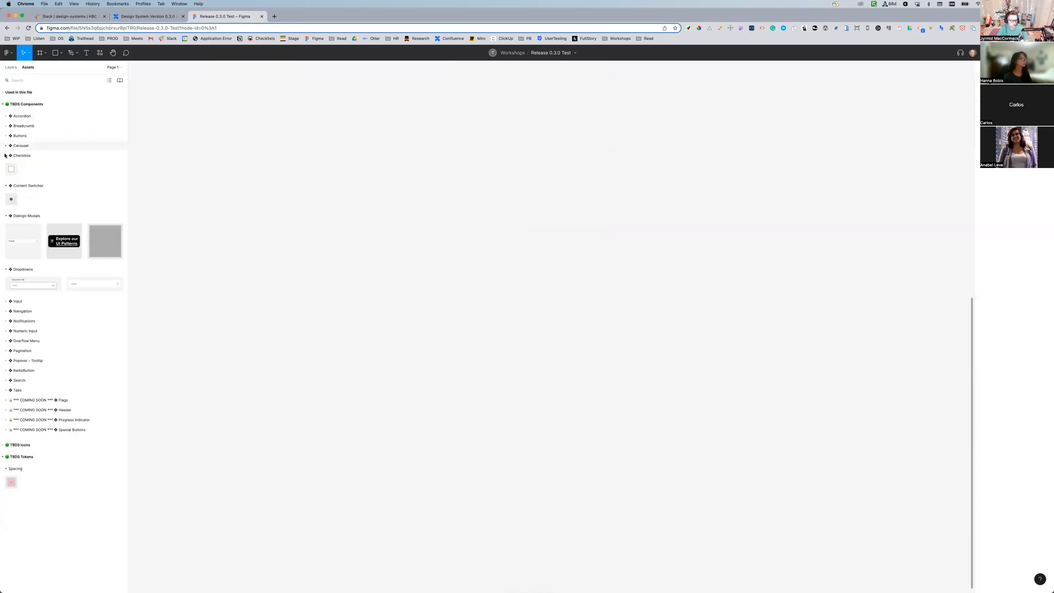
{"action": "left_click", "coordinate": [6, 156]}
{"action": "left_click", "coordinate": [6, 166]}
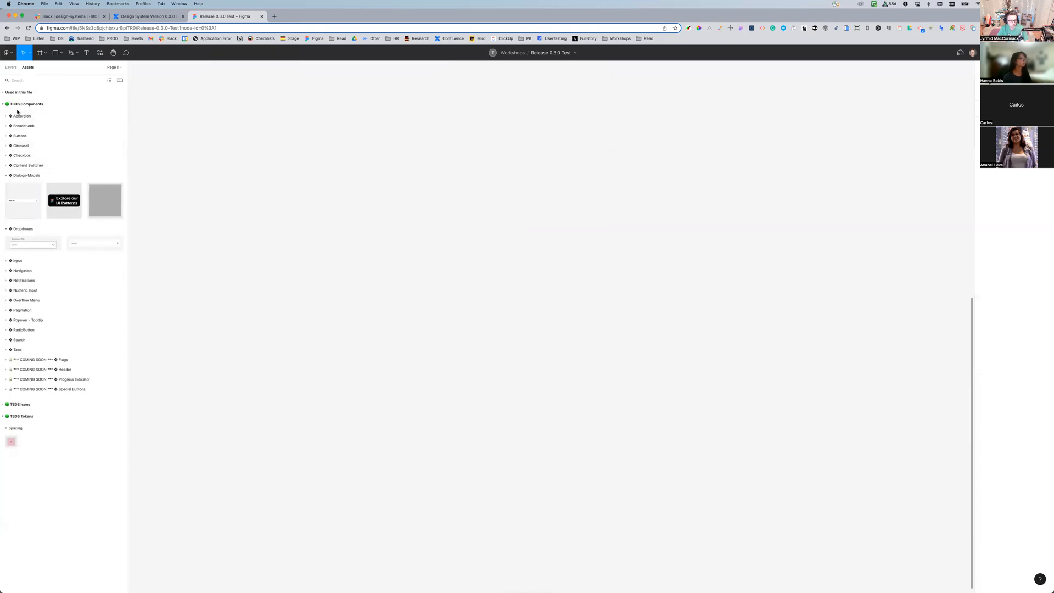
{"action": "left_click", "coordinate": [5, 175]}
{"action": "left_click", "coordinate": [6, 185]}
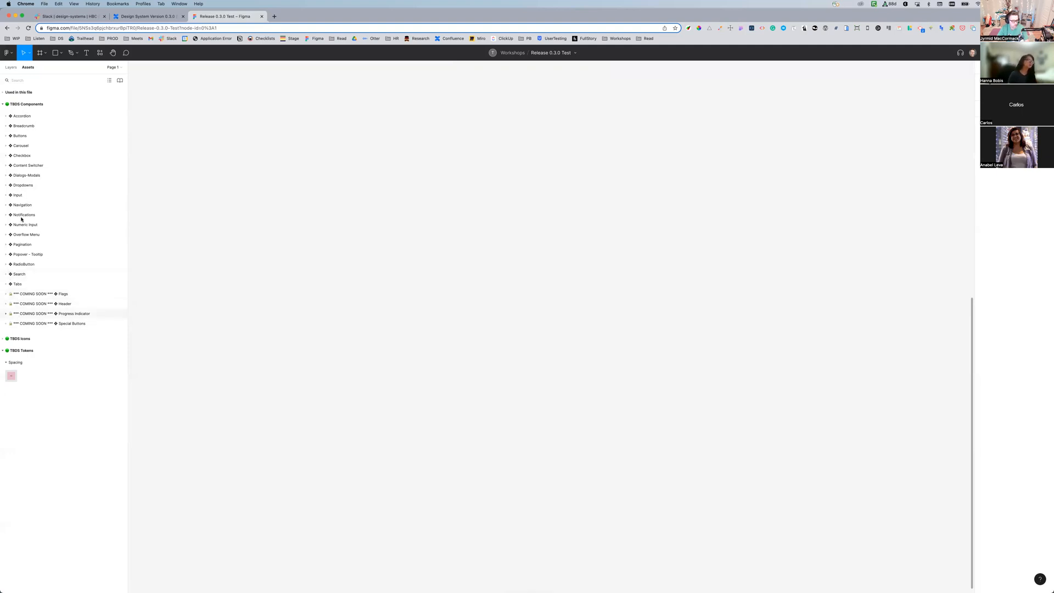
Expand the Accordion and Breadcrumb categories and place the Home crumb component on the canvas
{"action": "left_click", "coordinate": [5, 117]}
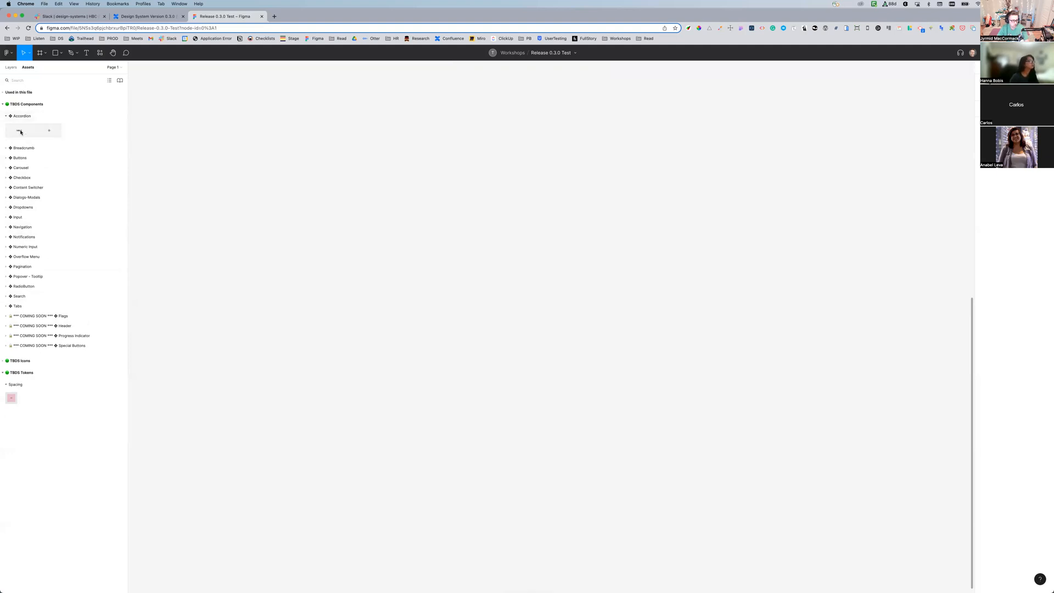
{"action": "mouse_move", "coordinate": [33, 132]}
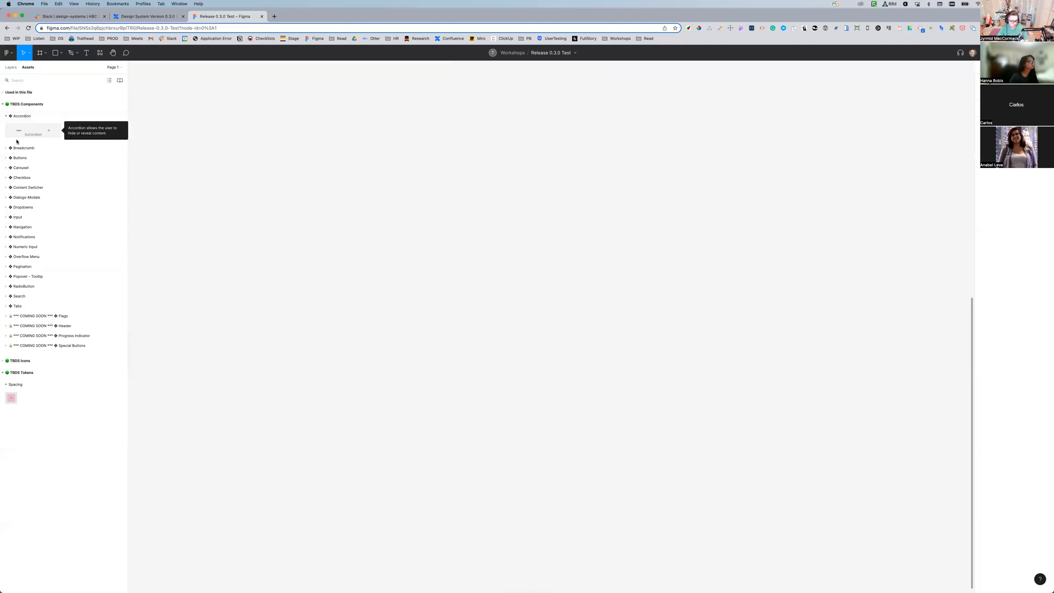
{"action": "left_click", "coordinate": [19, 148]}
{"action": "mouse_move", "coordinate": [18, 170]}
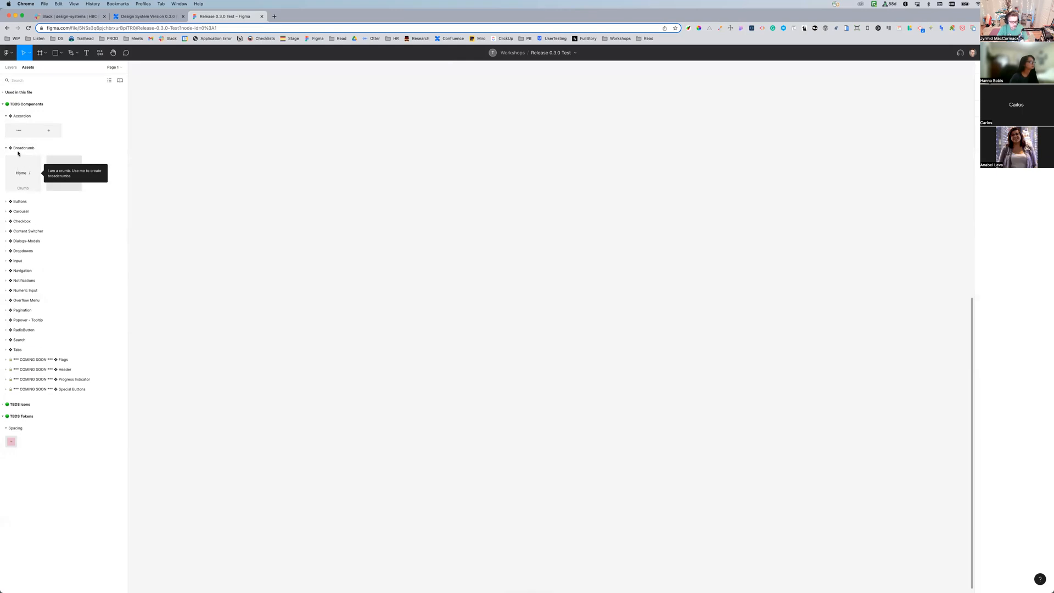
{"action": "left_click_drag", "start_coordinate": [18, 175], "coordinate": [318, 207]}
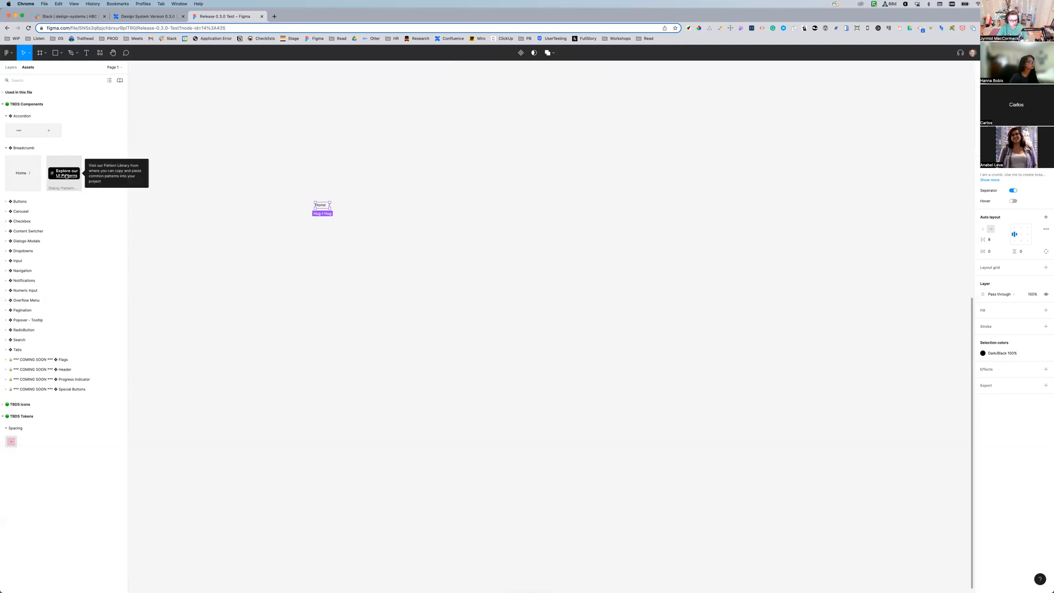
{"action": "key", "text": "Escape"}
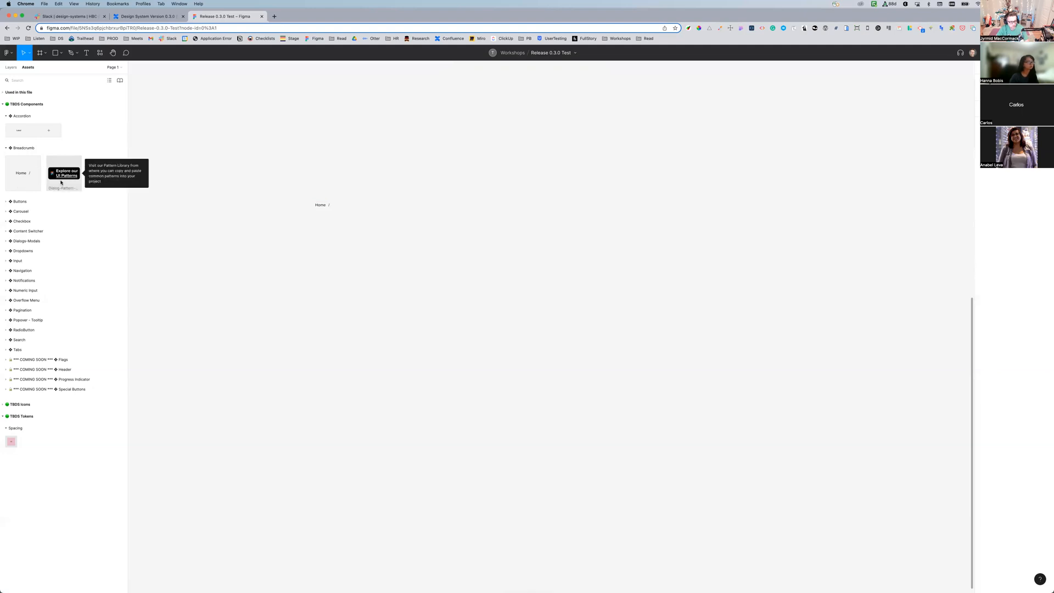
Expand the Buttons, Carousel, Checkbox, Content Switcher and Dialogs-Modals categories in the TBDS Components assets
{"action": "left_click", "coordinate": [6, 202]}
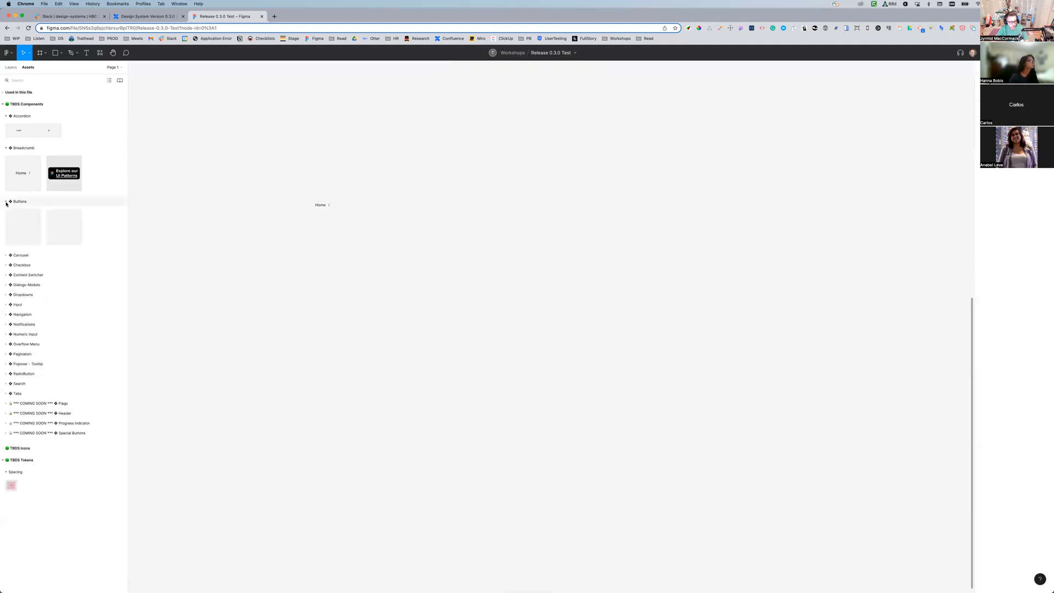
{"action": "left_click", "coordinate": [5, 256]}
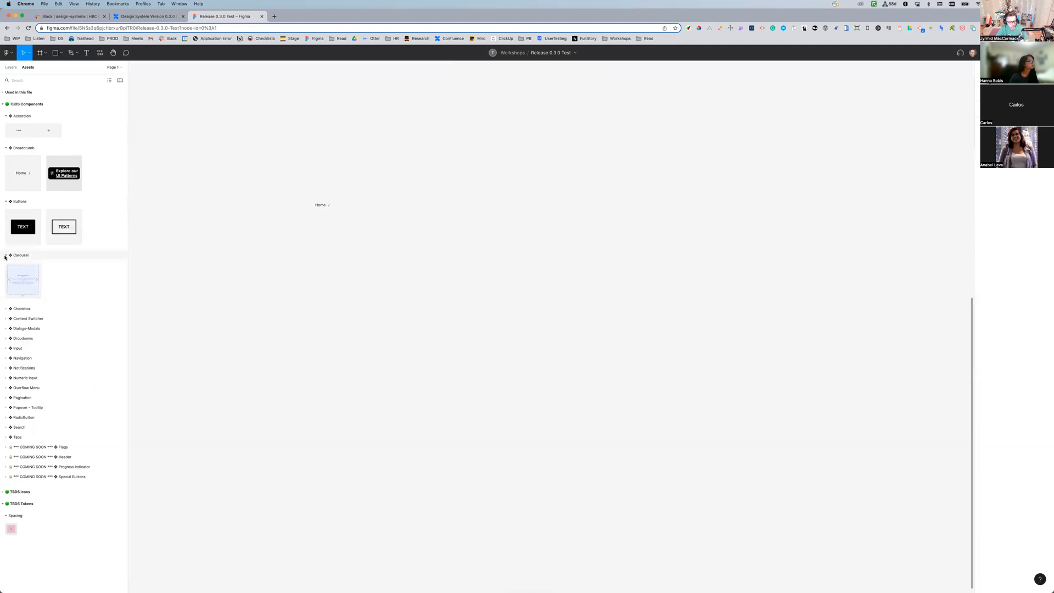
{"action": "left_click", "coordinate": [6, 310]}
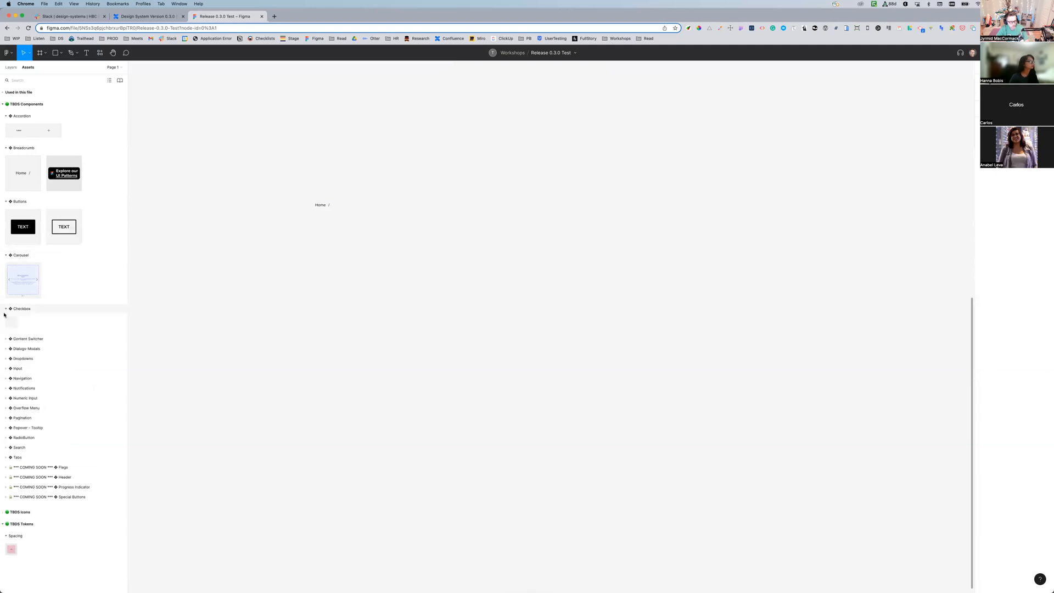
{"action": "left_click", "coordinate": [6, 340]}
{"action": "left_click", "coordinate": [6, 369]}
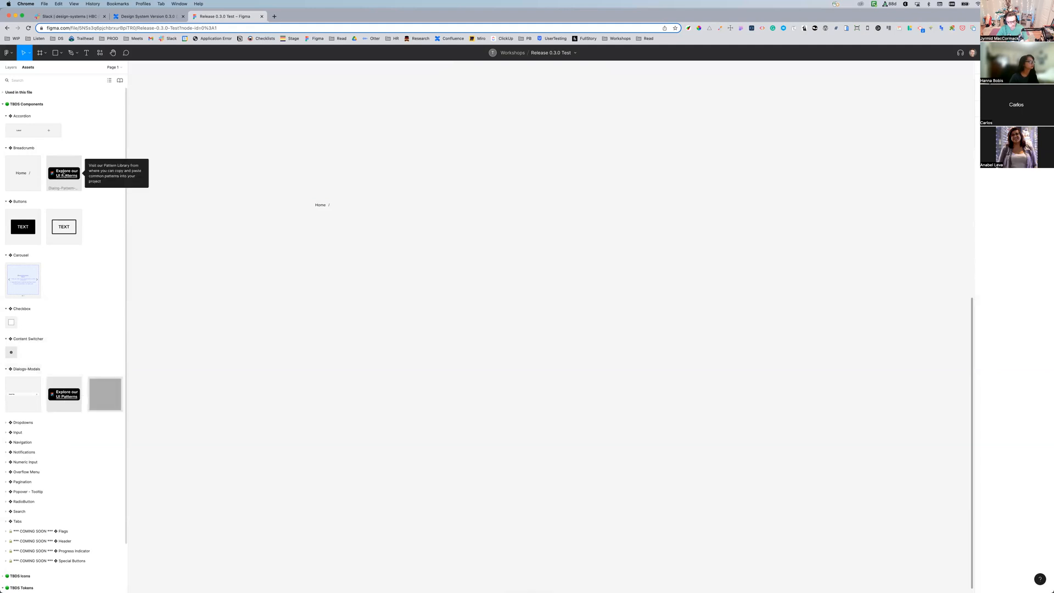
Place the "Explore our UI Patterns" component from the Breadcrumb category just below the Home crumb on the canvas
{"action": "left_click_drag", "start_coordinate": [69, 178], "coordinate": [244, 278]}
{"action": "left_click_drag", "start_coordinate": [354, 268], "coordinate": [333, 239]}
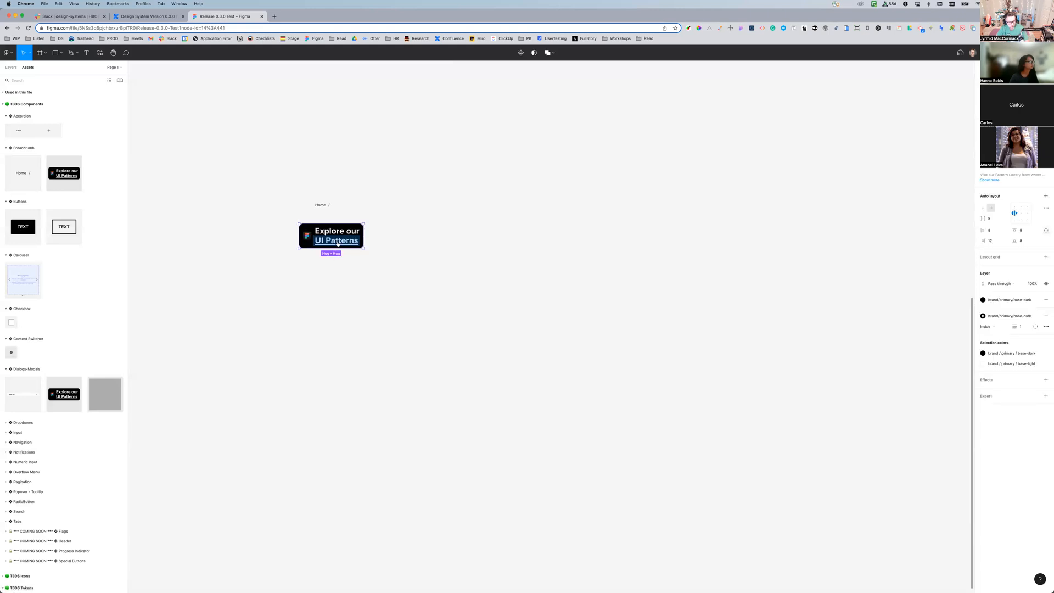
Open the patterns file linked from the "UI Patterns" text and select the Breadcrumbs frame under Breadcrumb Auto-Layout
{"action": "mouse_move", "coordinate": [332, 244]}
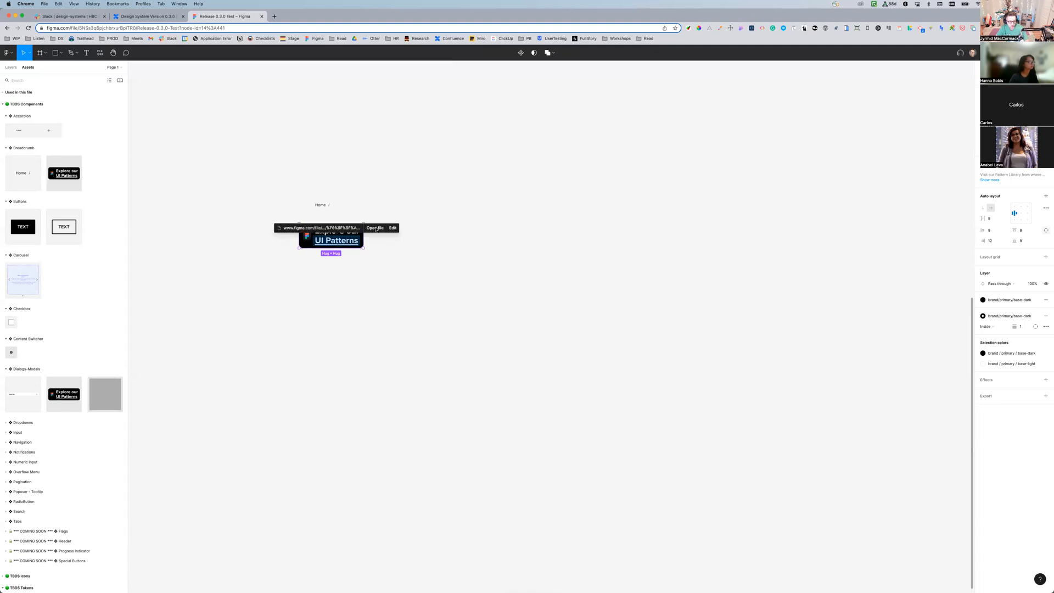
{"action": "left_click", "coordinate": [375, 229]}
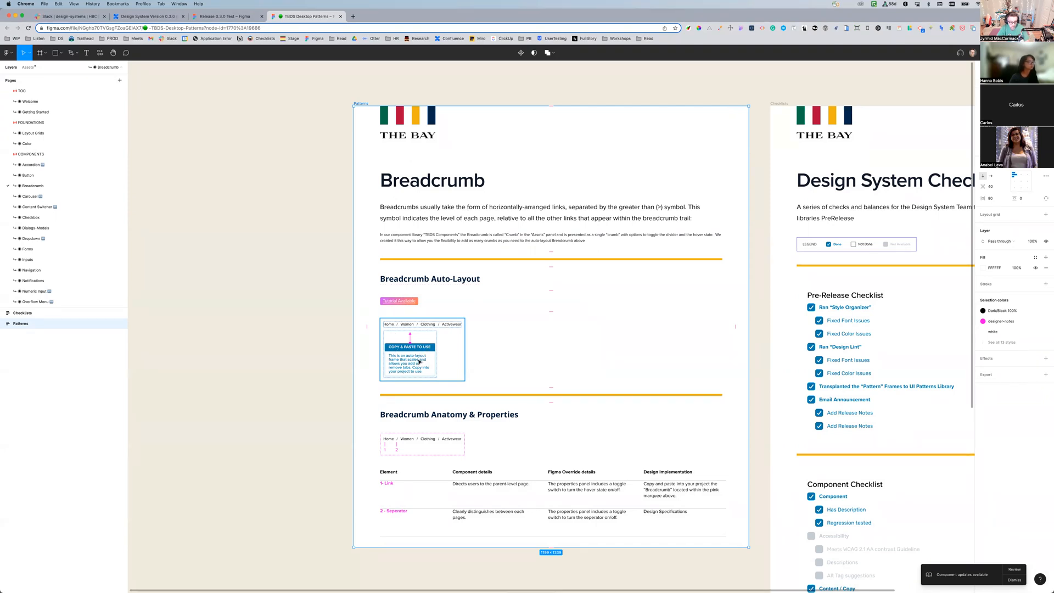
{"action": "double_click", "coordinate": [397, 326]}
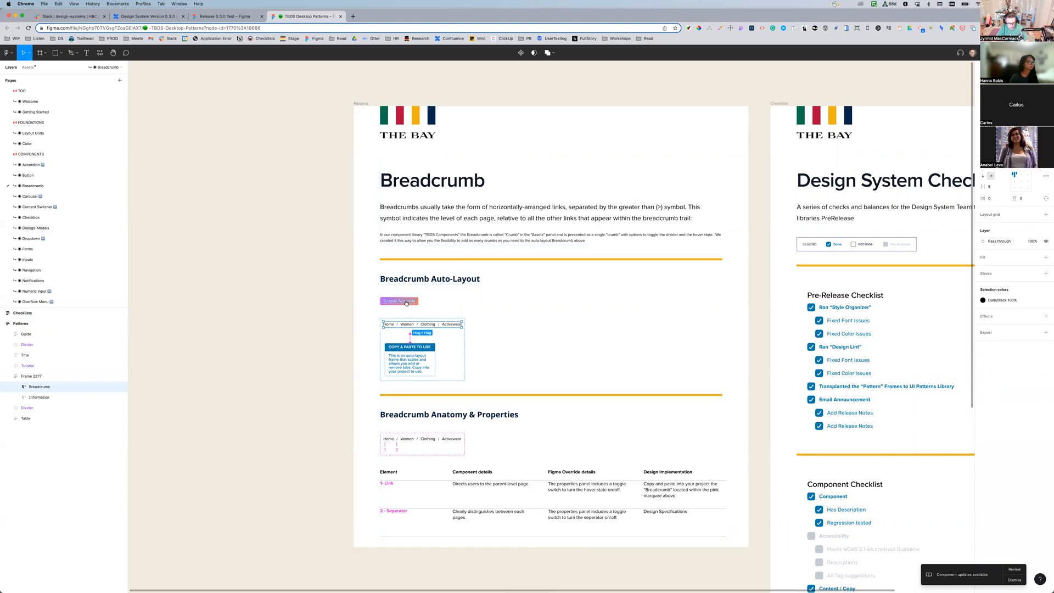
{"action": "mouse_move", "coordinate": [406, 303]}
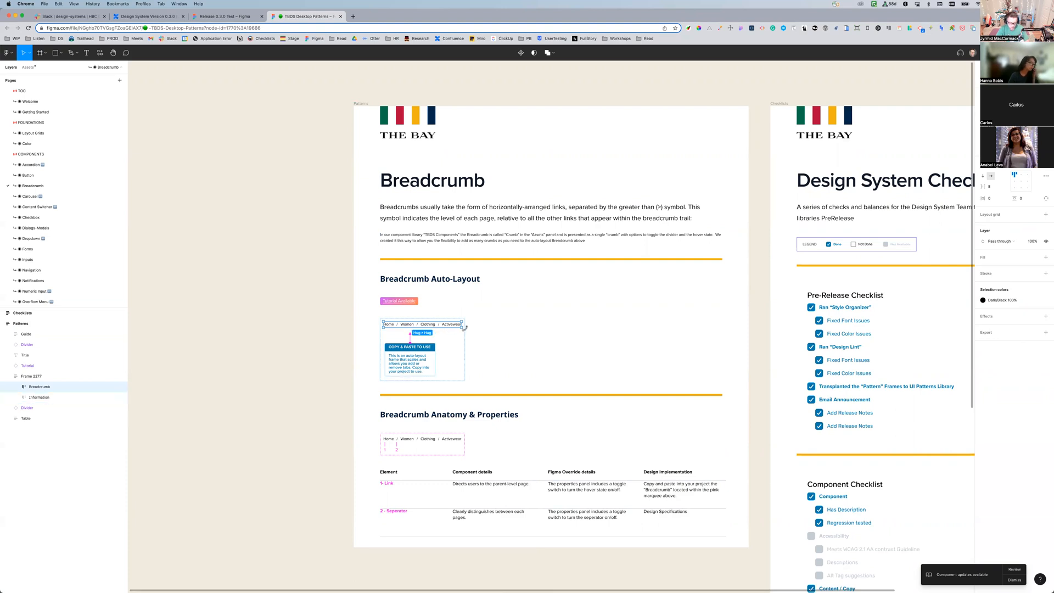
Paste the Breadcrumbs frame into the Release 0.3.0 Test file above the Home crumb, and move the "Explore our UI Patterns" component lower
{"action": "left_click", "coordinate": [217, 14]}
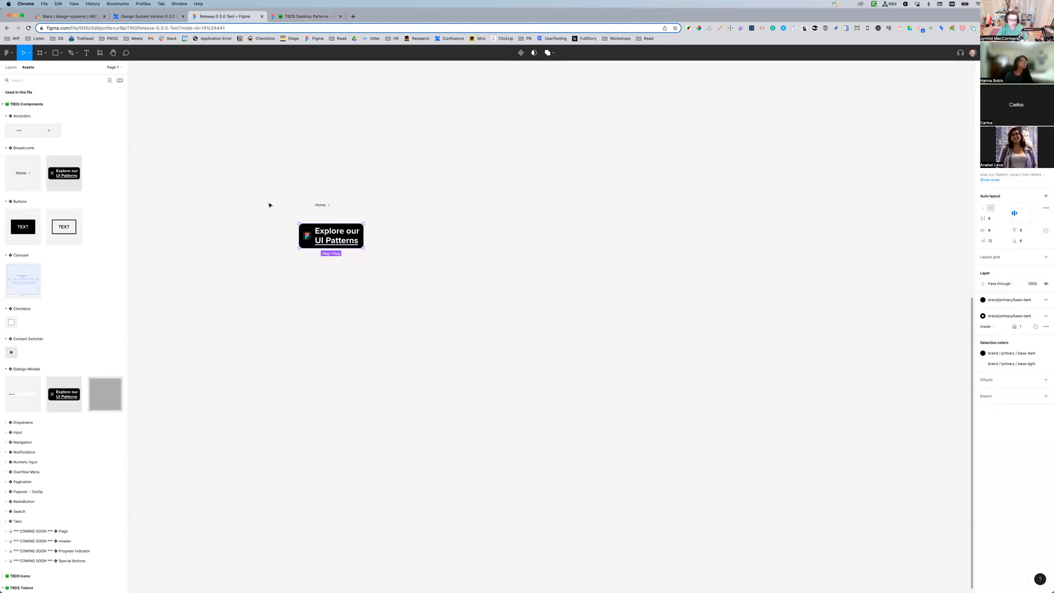
{"action": "right_click", "coordinate": [352, 287]}
{"action": "left_click", "coordinate": [363, 293]}
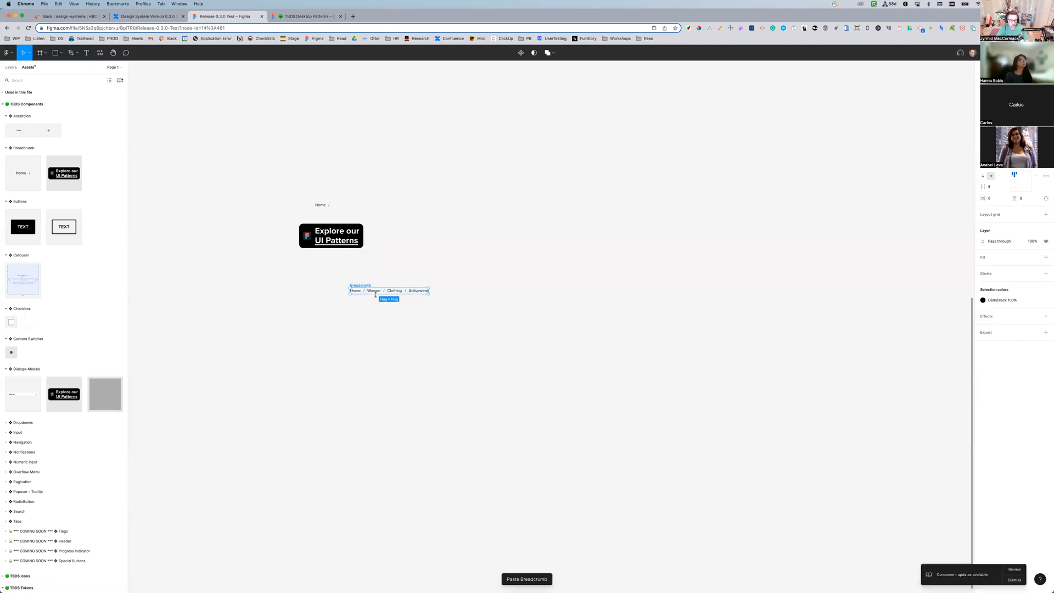
{"action": "left_click_drag", "start_coordinate": [372, 276], "coordinate": [337, 180]}
{"action": "left_click", "coordinate": [323, 205]}
{"action": "left_click_drag", "start_coordinate": [324, 230], "coordinate": [328, 282]}
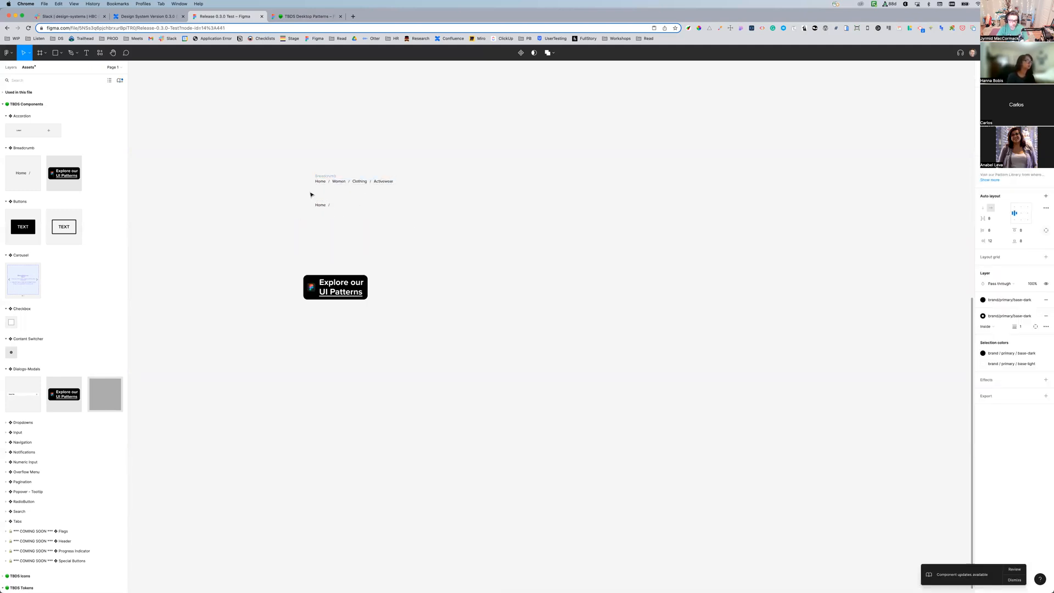
Compare the pasted Breadcrumb frame with the single Home crumb and examine the Crumb layers nested inside the frame
{"action": "left_click_drag", "start_coordinate": [300, 163], "coordinate": [424, 189]}
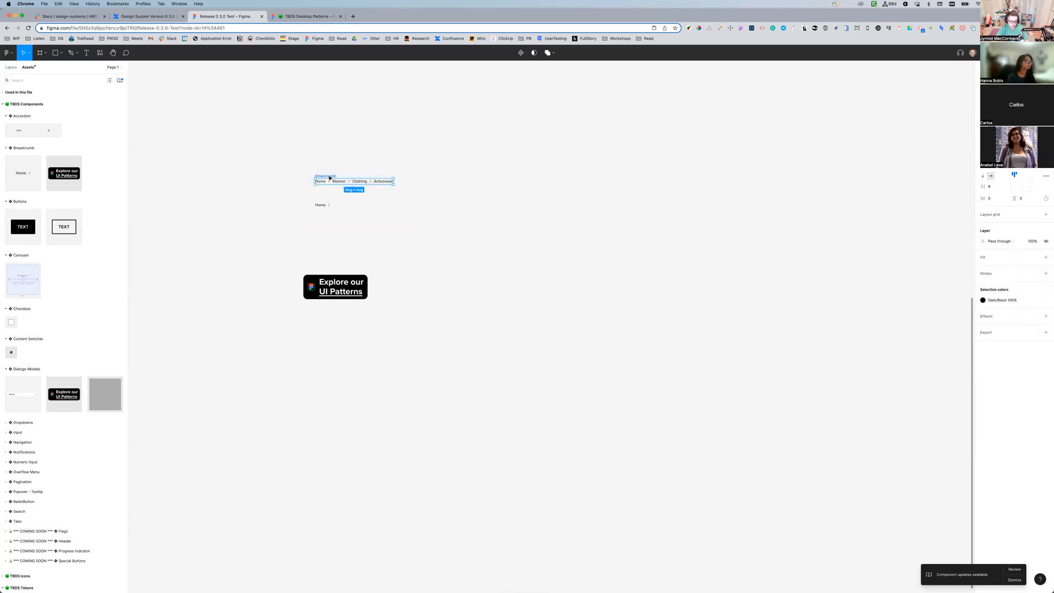
{"action": "left_click", "coordinate": [321, 206]}
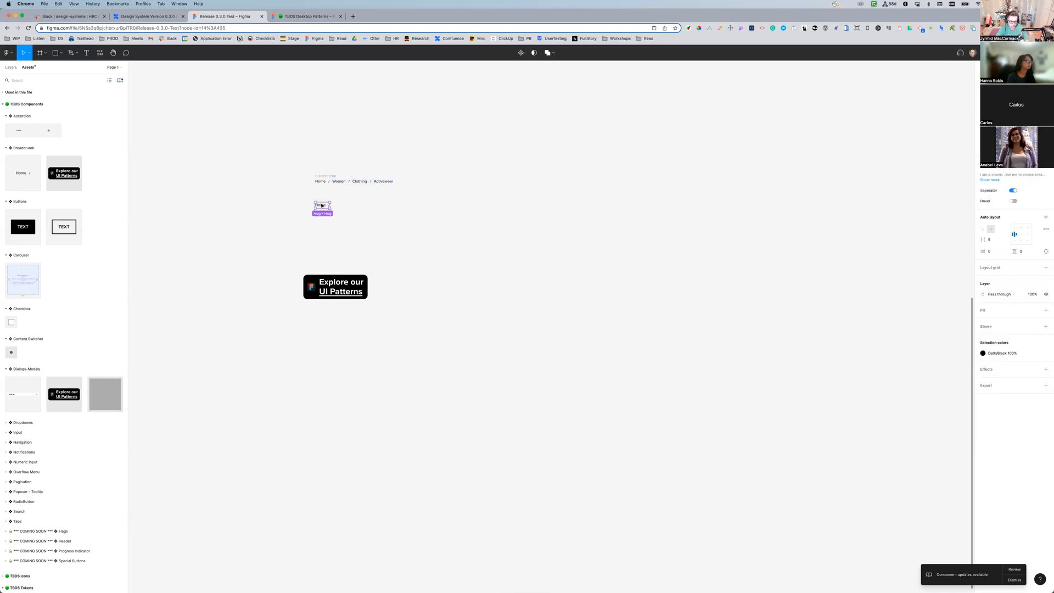
{"action": "left_click_drag", "start_coordinate": [303, 167], "coordinate": [437, 195]}
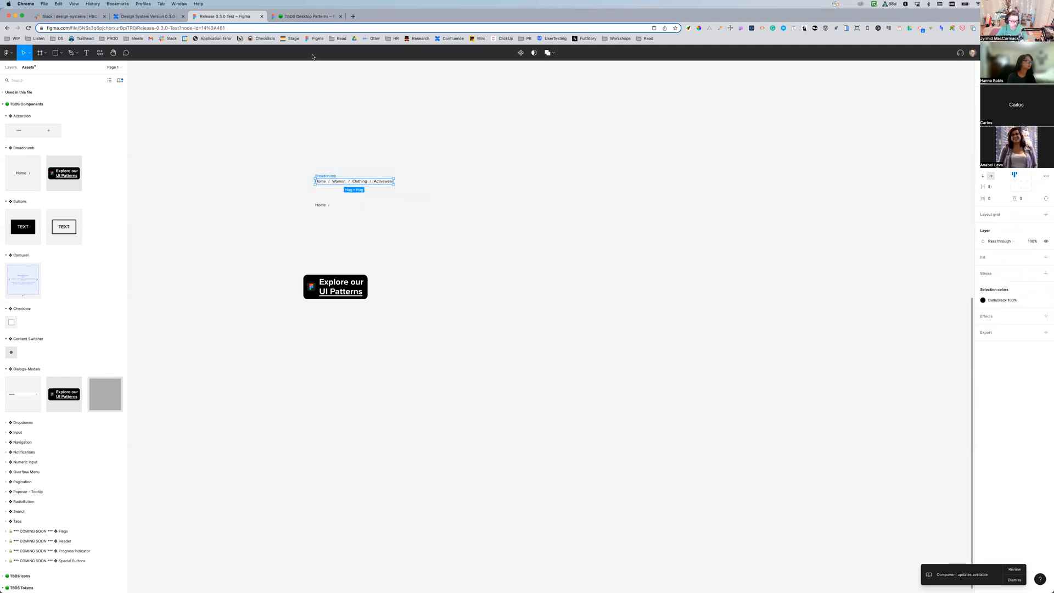
{"action": "left_click", "coordinate": [10, 67]}
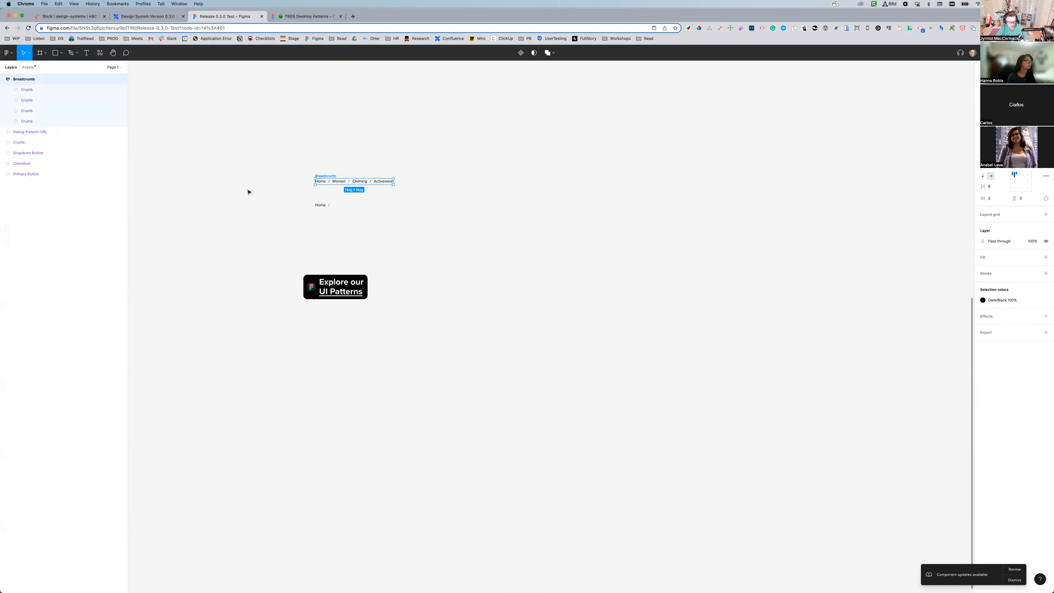
{"action": "key", "text": "shift+2"}
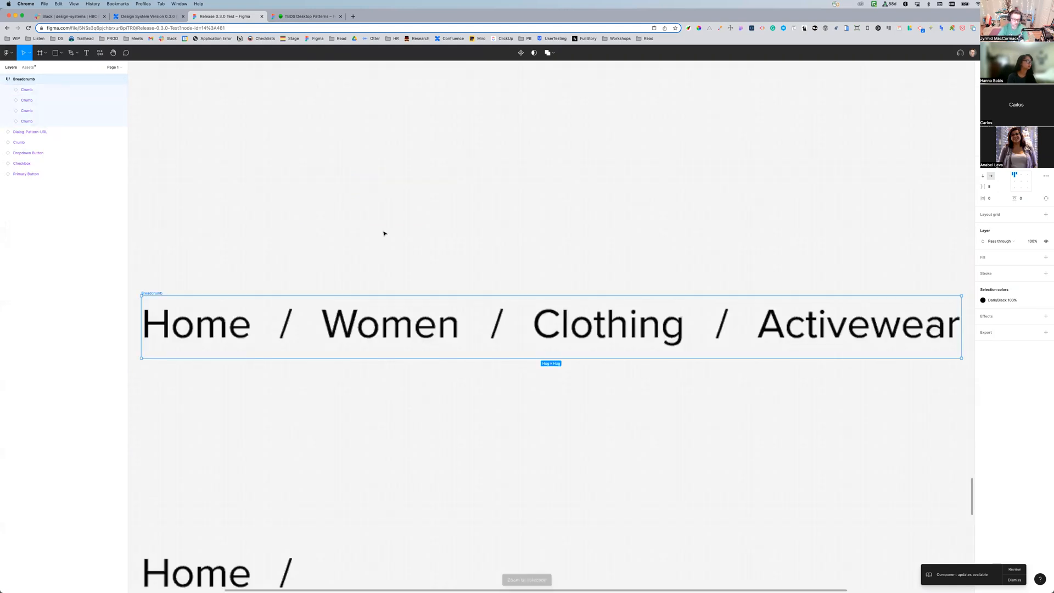
{"action": "key", "text": "shift+0"}
{"action": "left_click", "coordinate": [26, 89]}
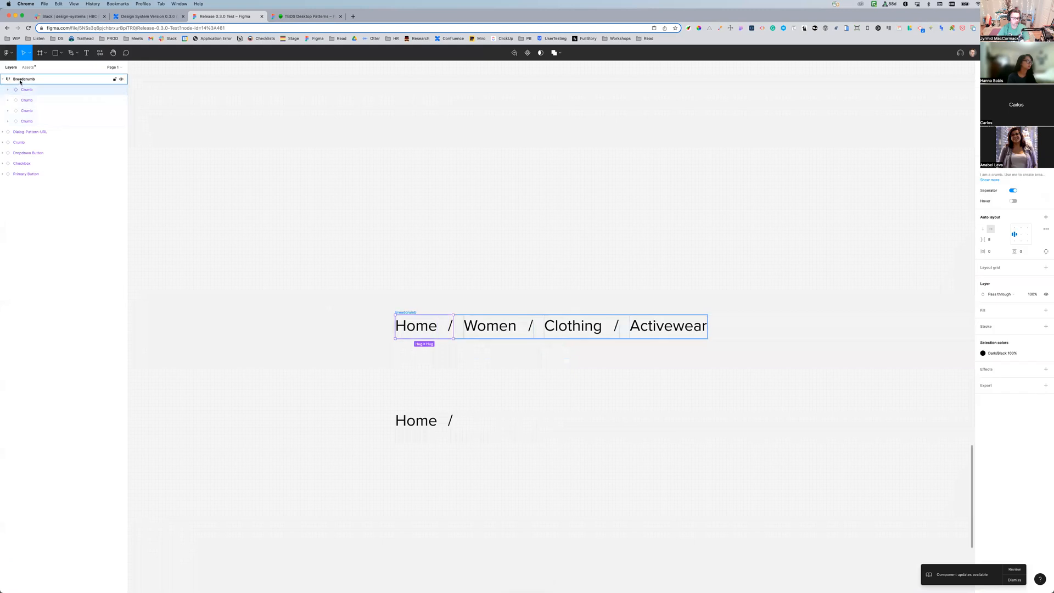
Duplicate the Activewear crumb three times inside the Breadcrumb frame
{"action": "left_click", "coordinate": [661, 332]}
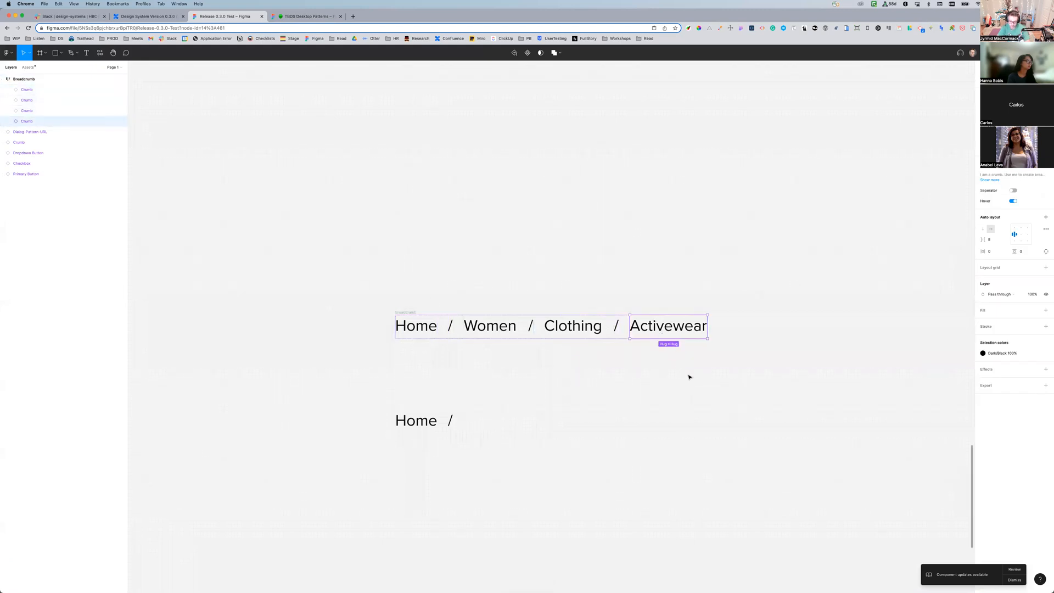
{"action": "key", "text": "super+d"}
{"action": "key", "text": "super+d"}
{"action": "key", "text": "super+d"}
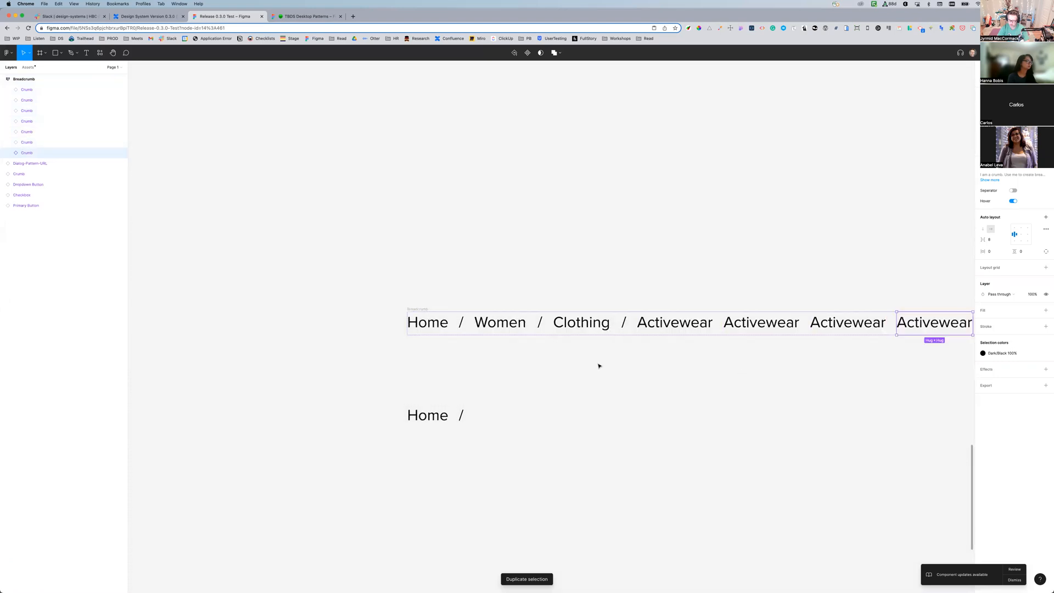
{"action": "scroll", "coordinate": [554, 356], "scroll_direction": "right", "scroll_amount": 2}
{"action": "scroll", "coordinate": [554, 357], "scroll_direction": "right", "scroll_amount": 4}
{"action": "scroll", "coordinate": [554, 357], "scroll_direction": "down", "scroll_amount": 3}
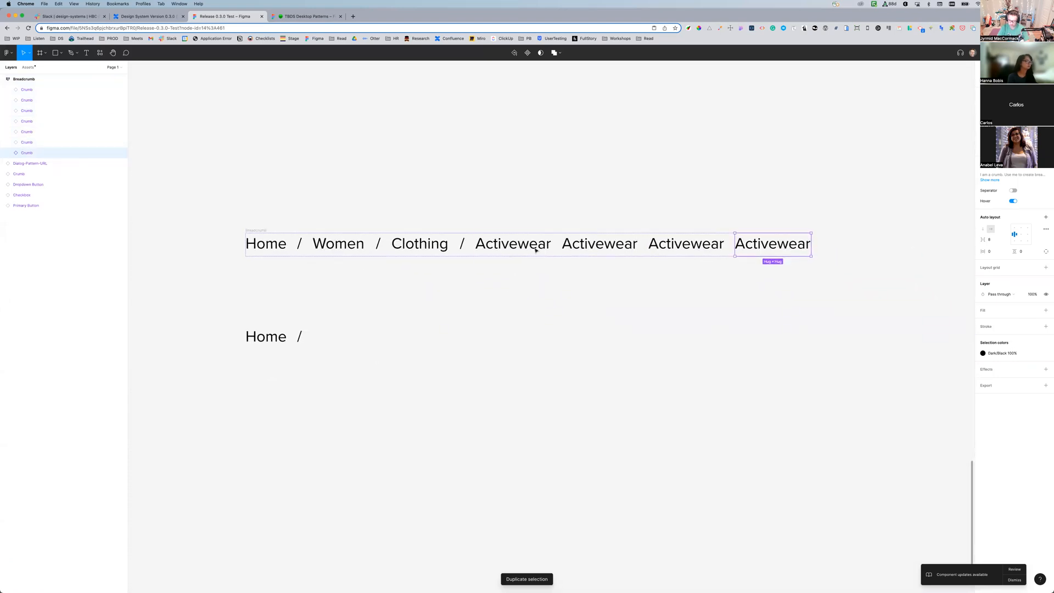
Change the text of the three duplicated Activewear crumbs to "Baby", "Food" and "Icecream"
{"action": "left_click", "coordinate": [481, 246]}
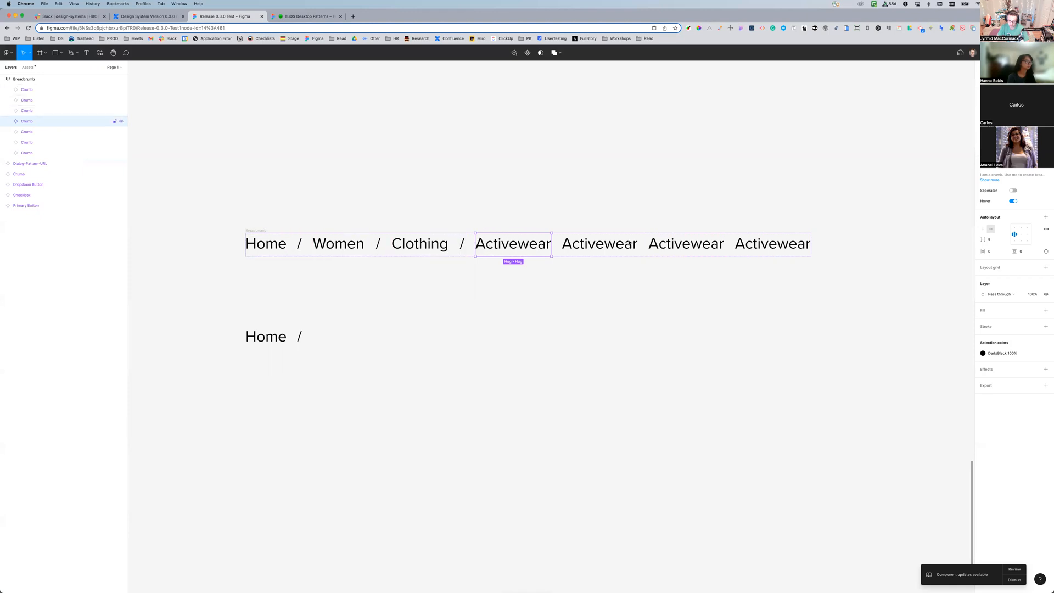
{"action": "left_click", "coordinate": [532, 280]}
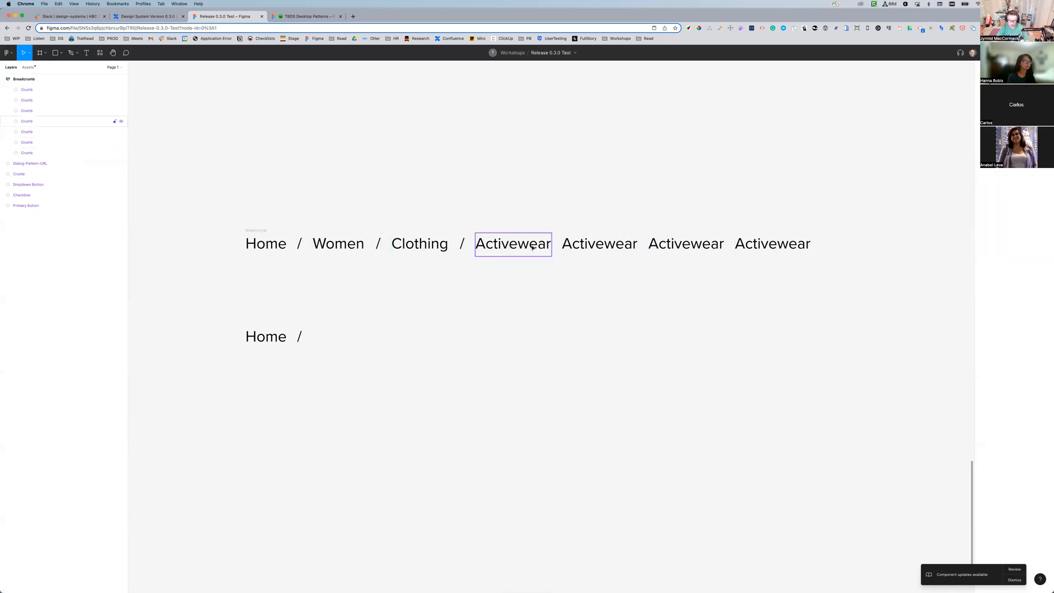
{"action": "left_click", "coordinate": [599, 243]}
{"action": "double_click", "coordinate": [598, 243]}
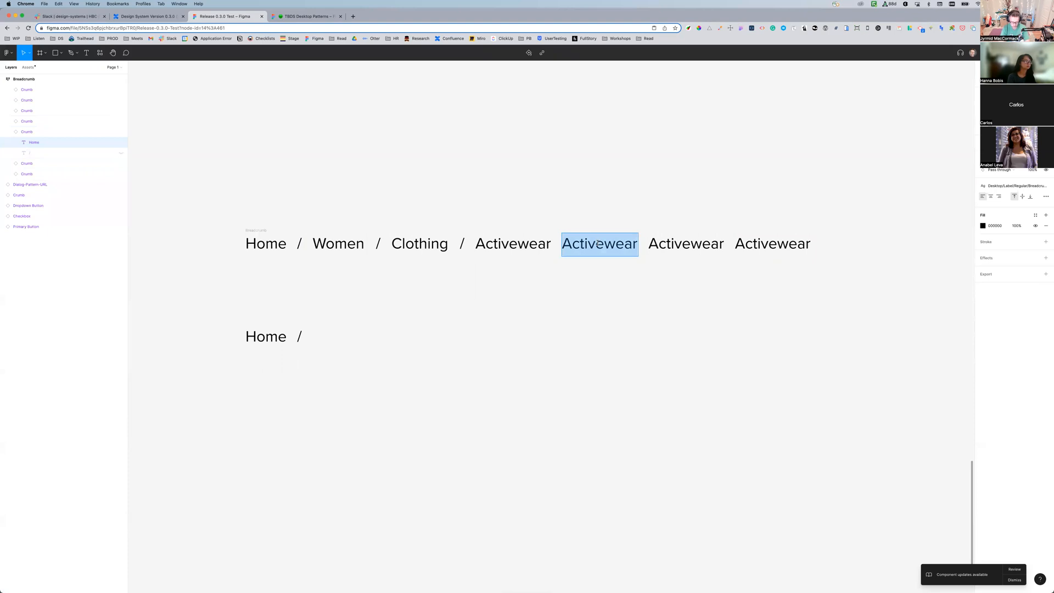
{"action": "type", "text": "Baby"}
{"action": "double_click", "coordinate": [626, 244]}
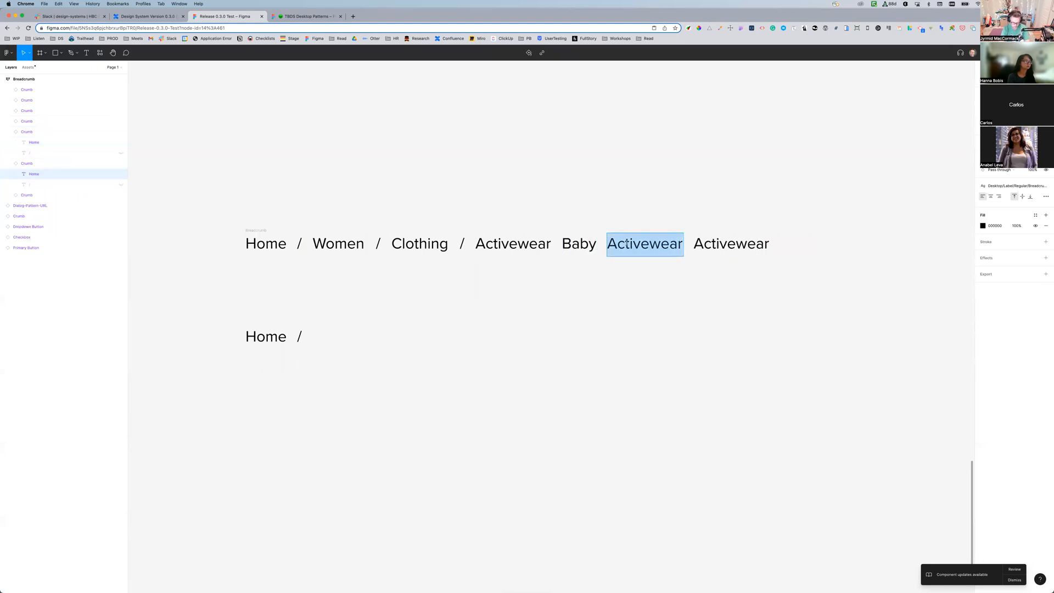
{"action": "type", "text": "Food"}
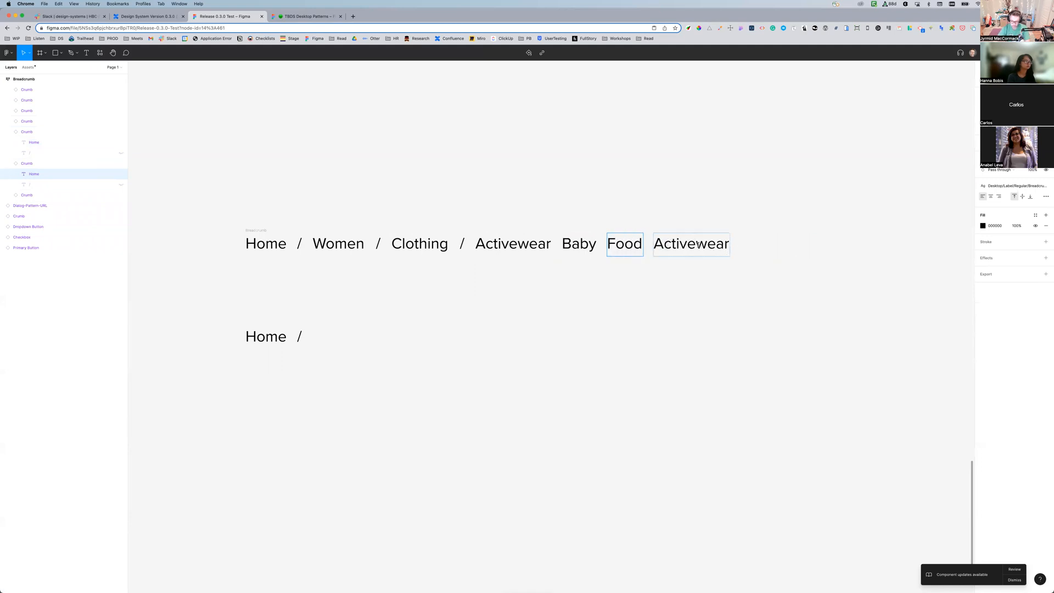
{"action": "double_click", "coordinate": [693, 245]}
{"action": "type", "text": "Ic"}
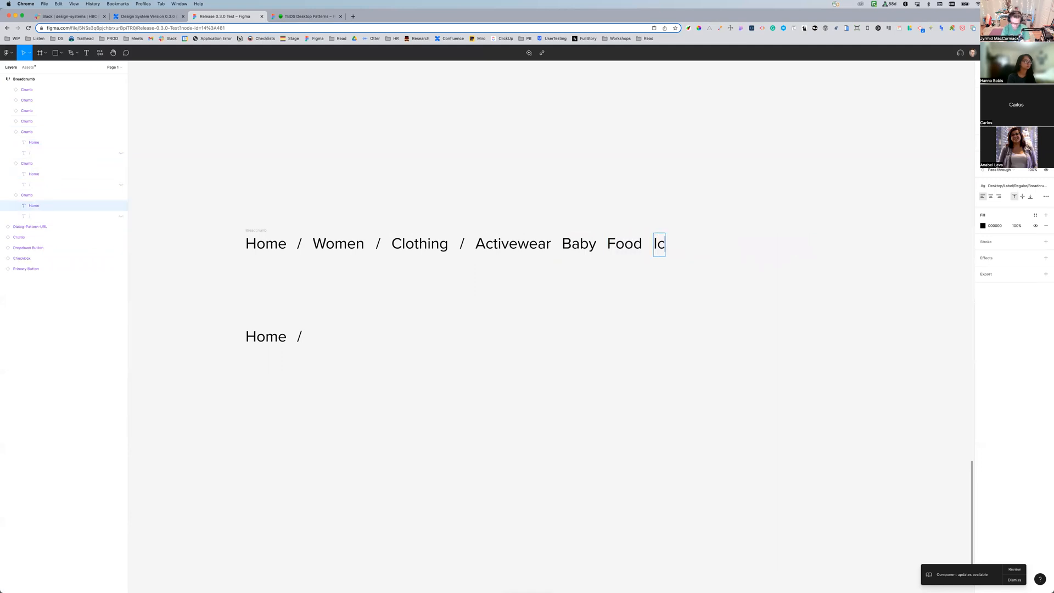
{"action": "type", "text": "ecream"}
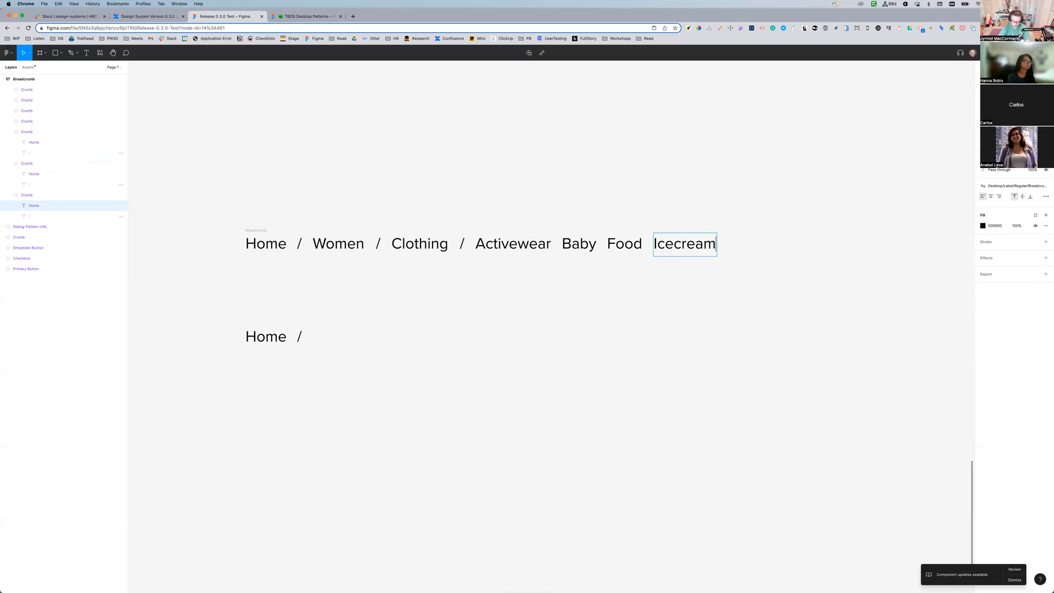
{"action": "key", "text": "Escape"}
{"action": "key", "text": "Escape"}
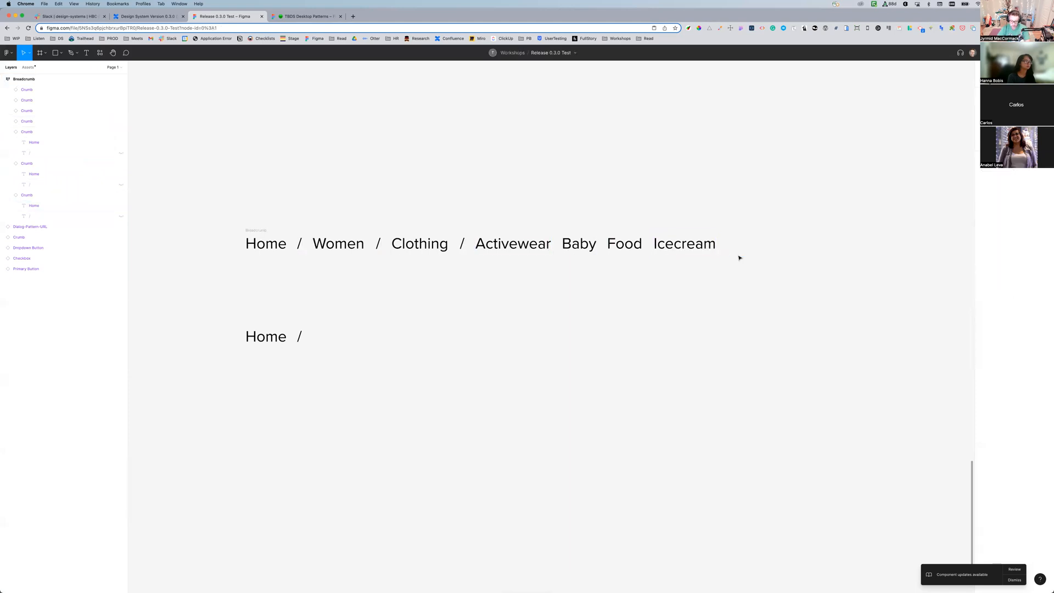
Turn on the Separator property for the Activewear, Baby, Food and Icecream crumbs together
{"action": "left_click", "coordinate": [519, 243]}
{"action": "left_click", "coordinate": [581, 245], "text": "shift"}
{"action": "left_click", "coordinate": [624, 244], "text": "shift"}
{"action": "left_click", "coordinate": [684, 244], "text": "shift"}
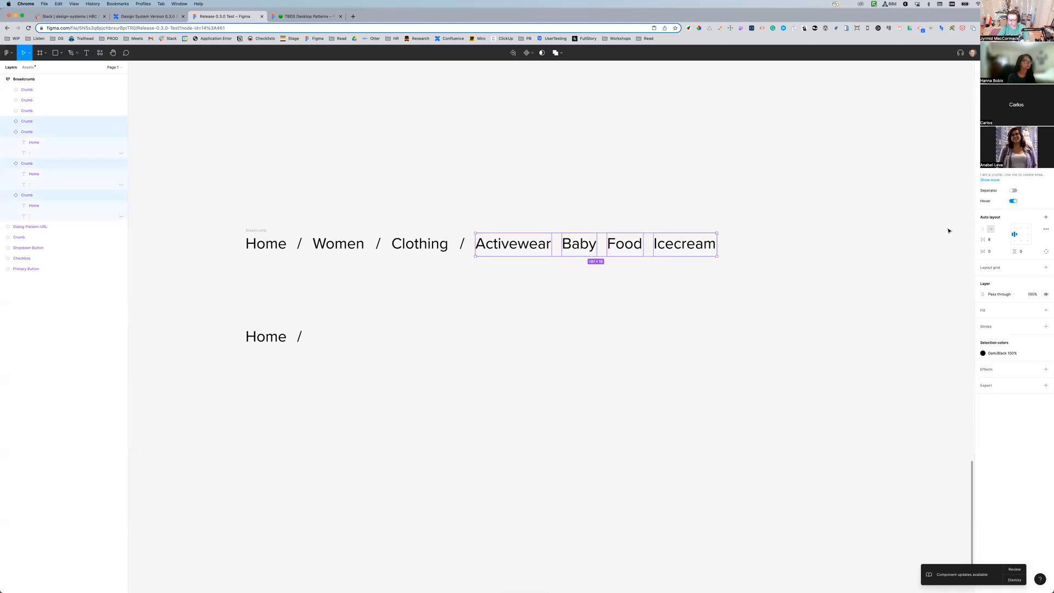
{"action": "left_click", "coordinate": [1014, 191]}
{"action": "left_click", "coordinate": [815, 350]}
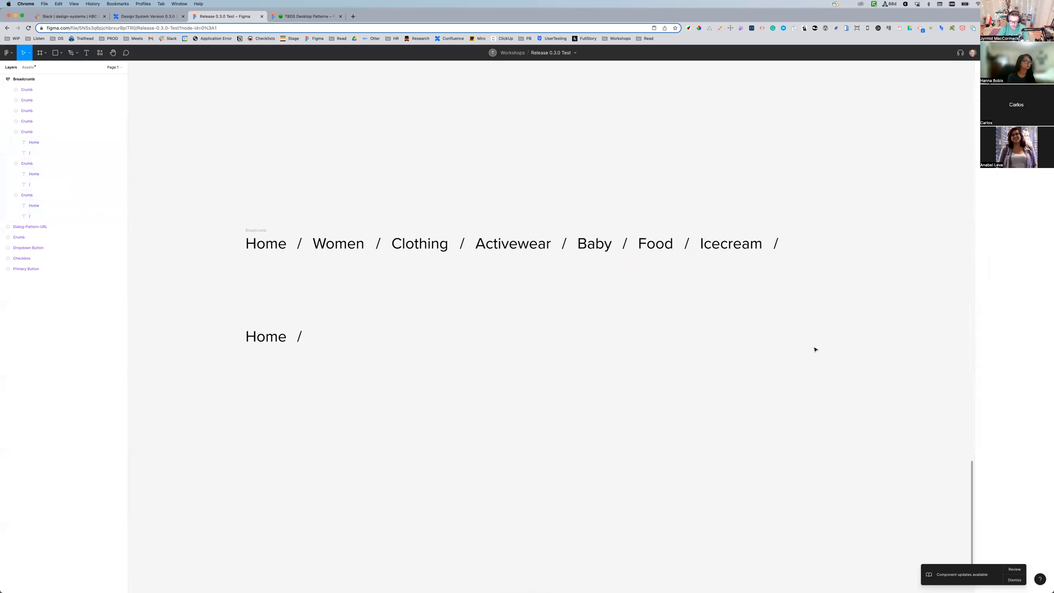
Turn off the Separator property on the last crumb, Icecream
{"action": "left_click", "coordinate": [719, 253]}
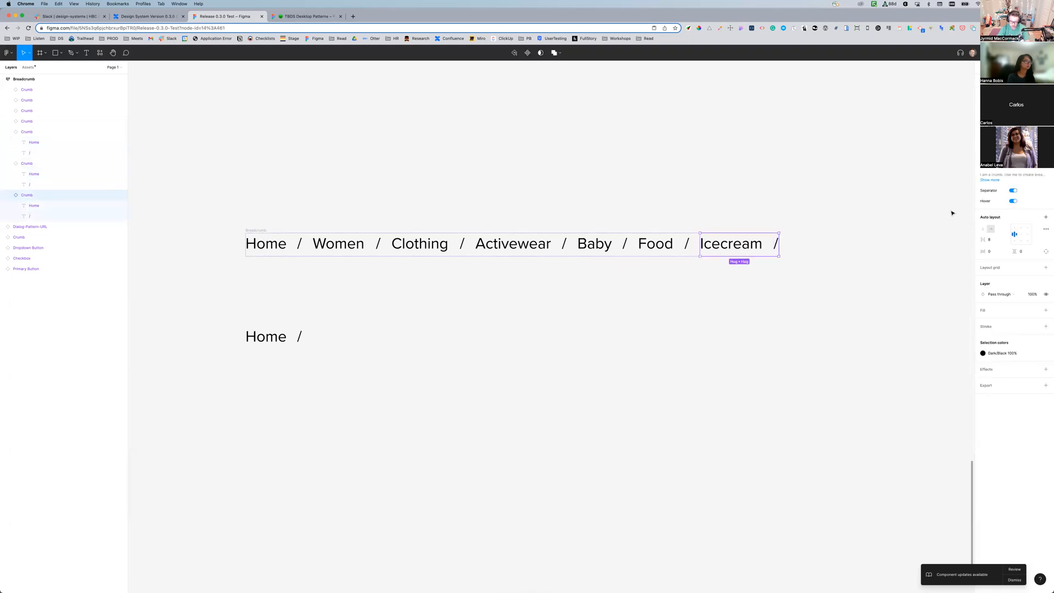
{"action": "left_click", "coordinate": [1014, 191]}
{"action": "left_click", "coordinate": [776, 325]}
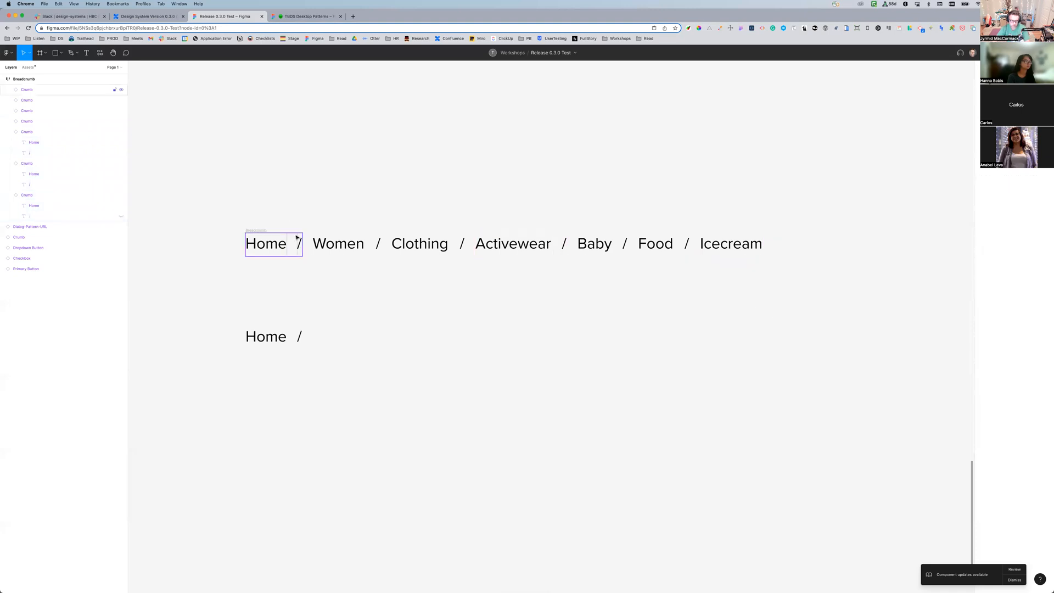
{"action": "left_click_drag", "start_coordinate": [209, 226], "coordinate": [245, 206]}
{"action": "left_click_drag", "start_coordinate": [776, 305], "coordinate": [864, 293]}
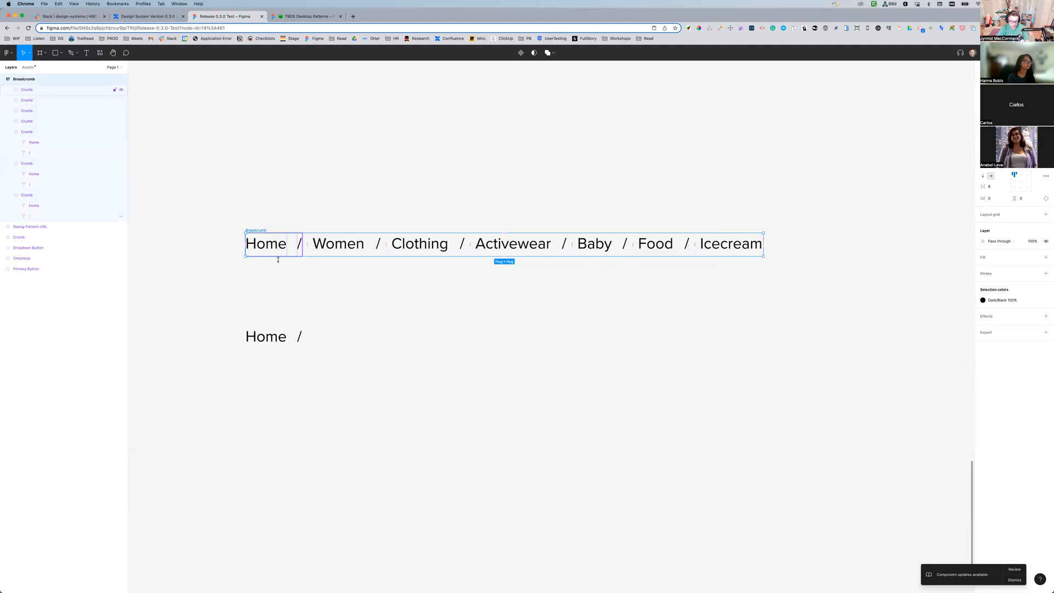
{"action": "left_click", "coordinate": [293, 304]}
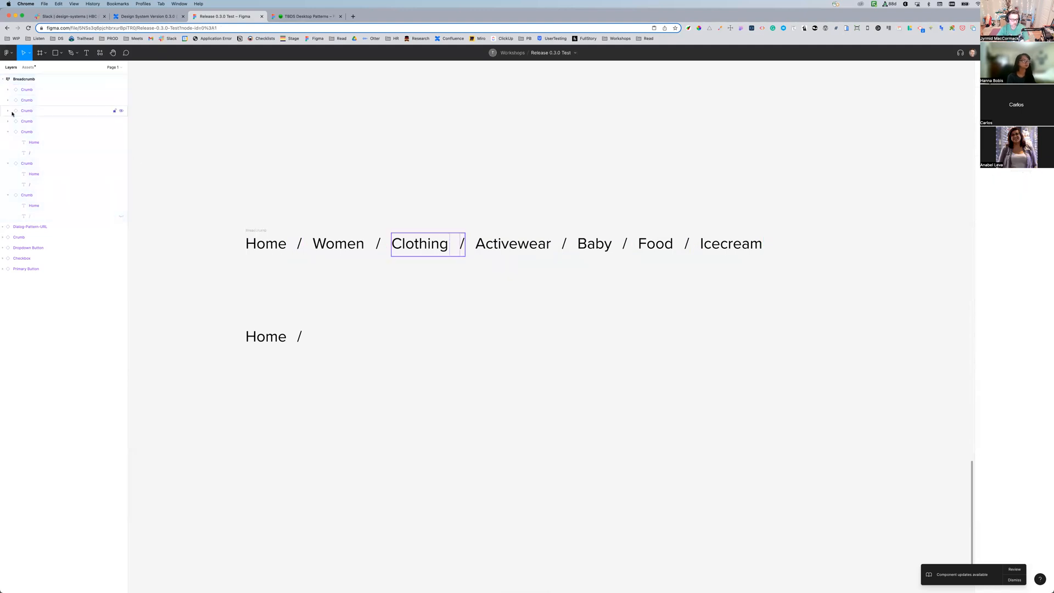
{"action": "left_click_drag", "start_coordinate": [212, 297], "coordinate": [324, 372]}
{"action": "left_click_drag", "start_coordinate": [205, 194], "coordinate": [772, 280]}
Delete the Food, Activewear and Clothing crumbs from the Breadcrumb frame
{"action": "left_click", "coordinate": [656, 245]}
{"action": "key", "text": "super+shift+h"}
{"action": "left_click", "coordinate": [675, 252]}
{"action": "left_click", "coordinate": [643, 247]}
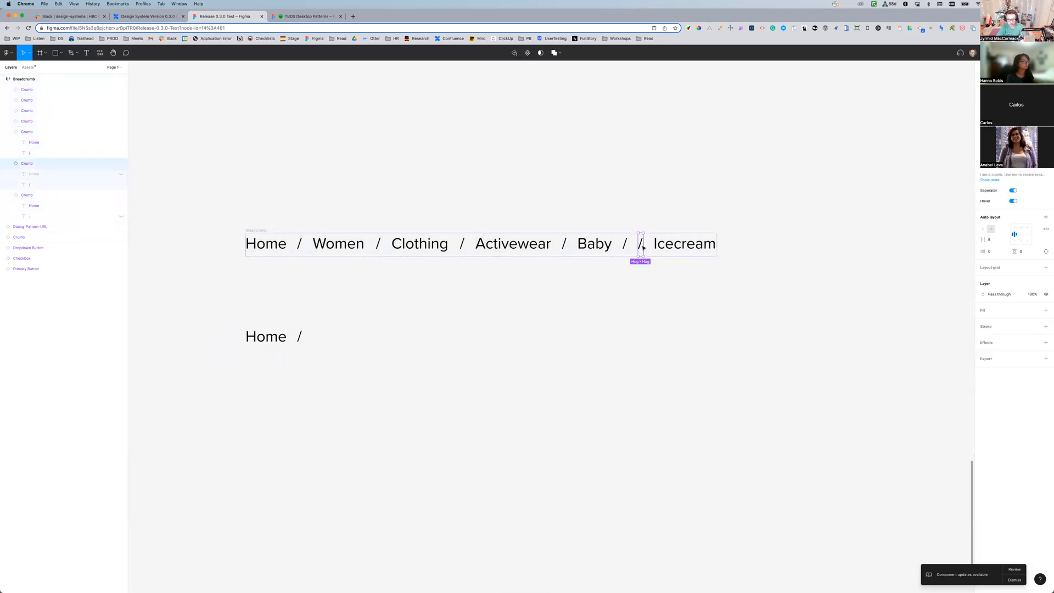
{"action": "key", "text": "Delete"}
{"action": "left_click", "coordinate": [522, 246]}
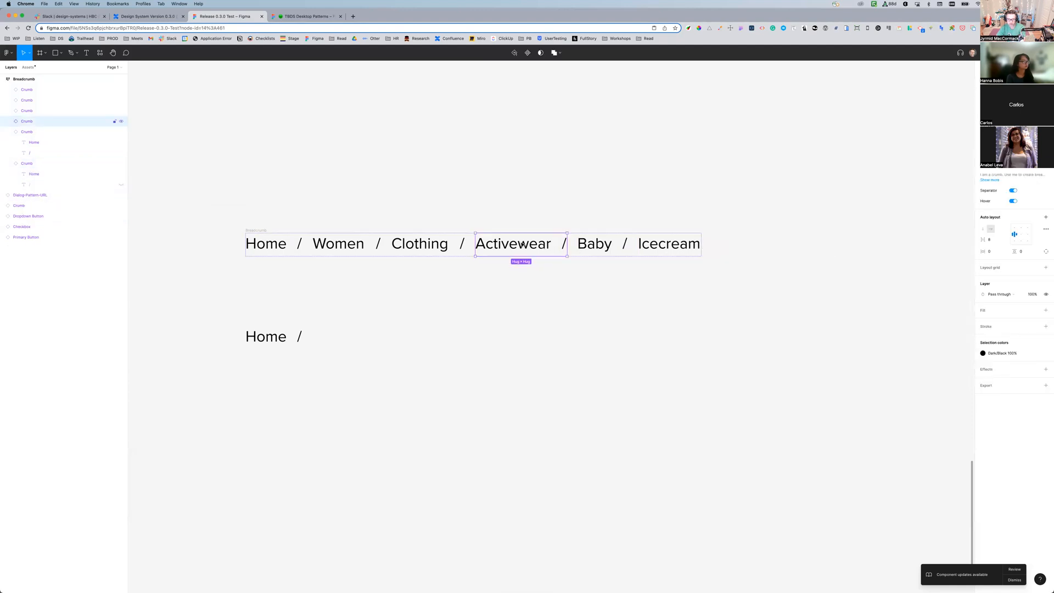
{"action": "key", "text": "Delete"}
{"action": "left_click", "coordinate": [415, 242]}
{"action": "key", "text": "Delete"}
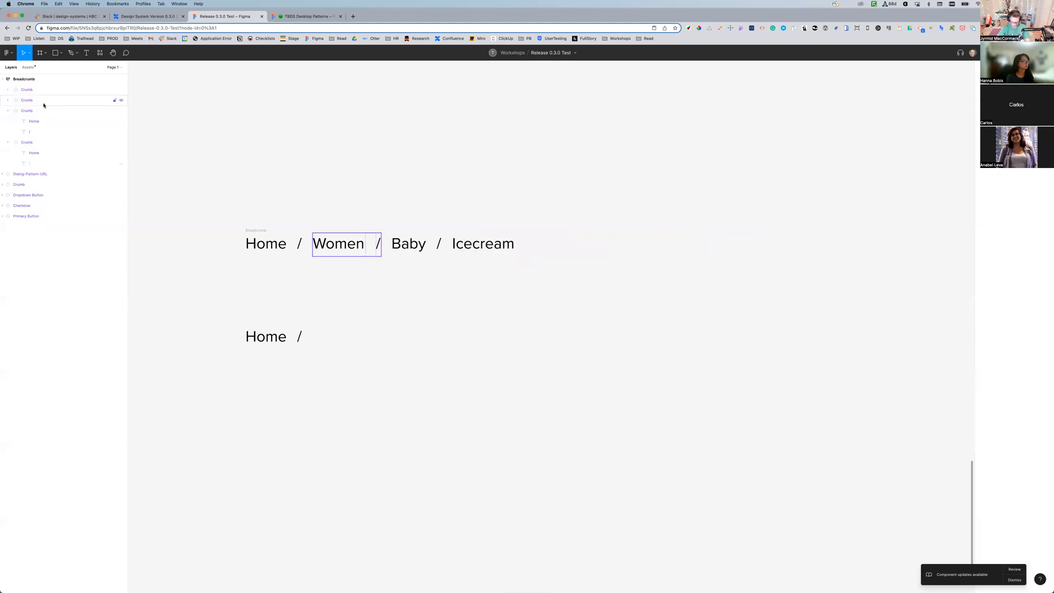
Collapse the Breadcrumb frame's nested layers in the layer list
{"action": "scroll", "coordinate": [239, 141], "scroll_direction": "up", "scroll_amount": 3}
{"action": "scroll", "coordinate": [239, 142], "scroll_direction": "right", "scroll_amount": 1}
{"action": "scroll", "coordinate": [241, 140], "scroll_direction": "left", "scroll_amount": 3}
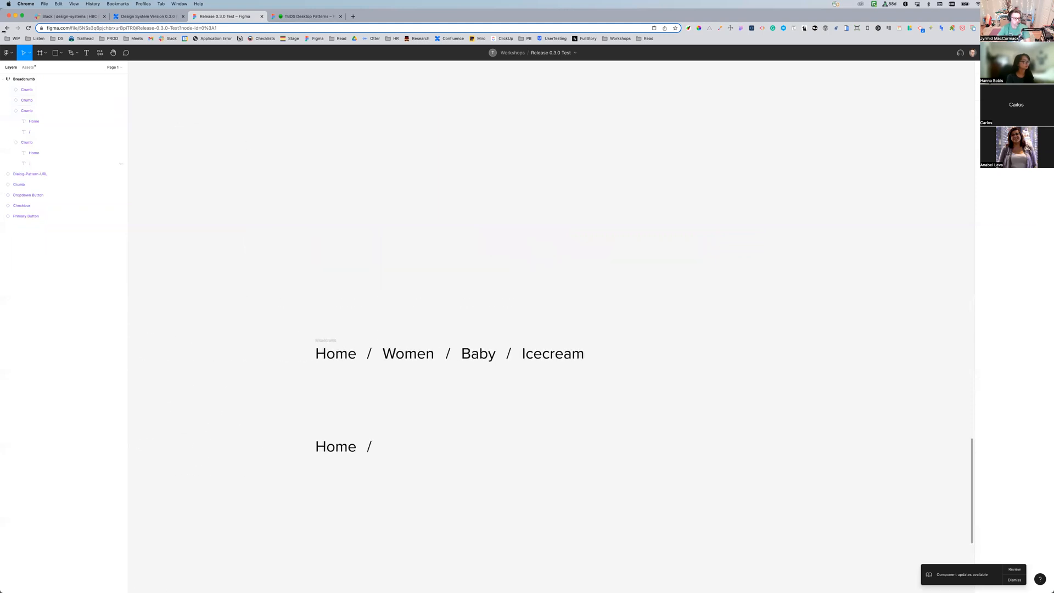
{"action": "left_click", "coordinate": [5, 78]}
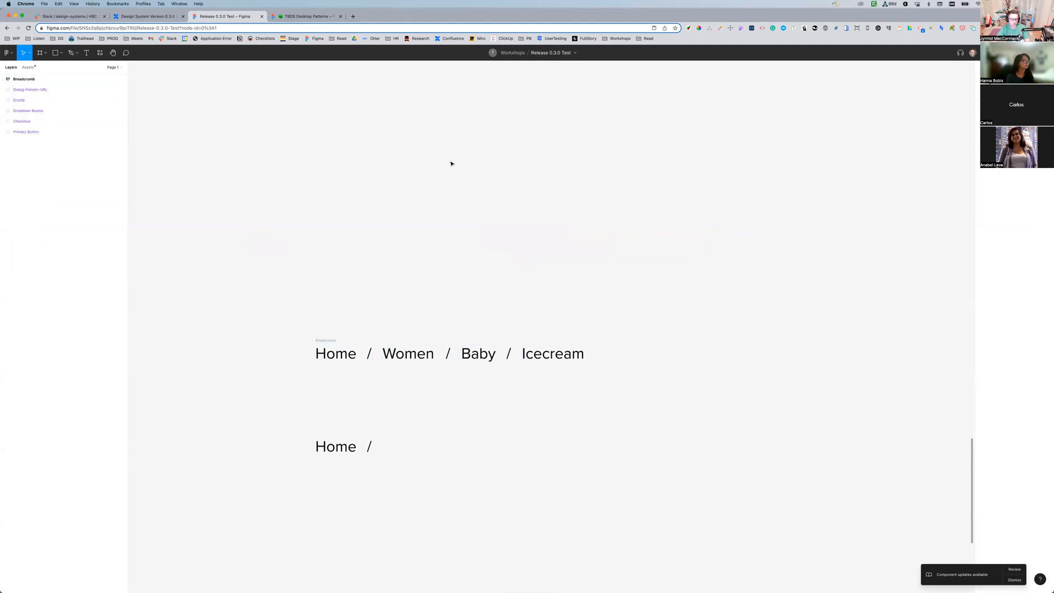
{"action": "key", "text": "minus"}
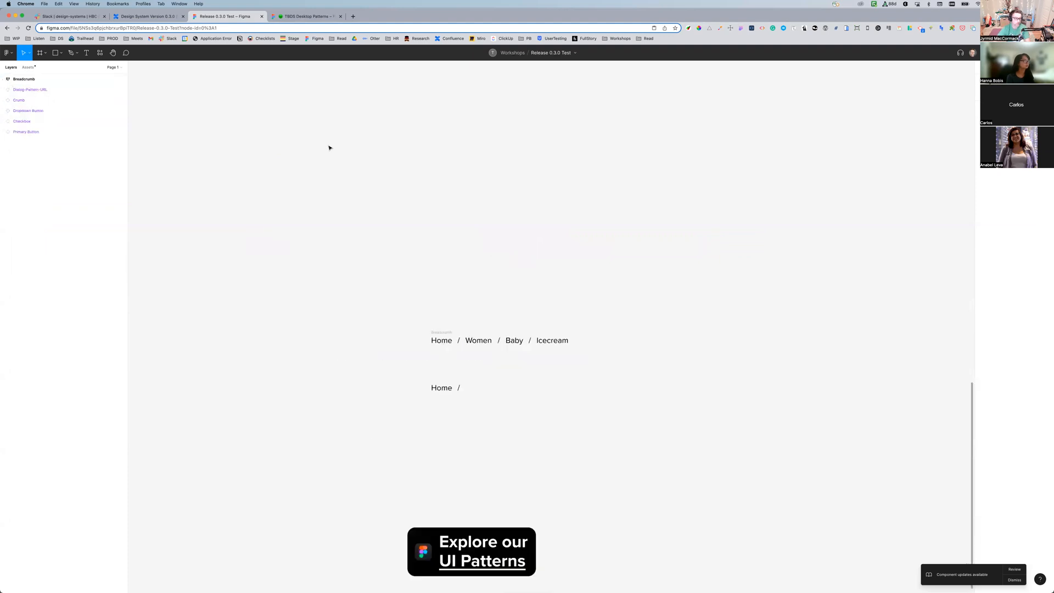
Expand the Navigation and Notifications categories in the TBDS Components assets and place the notification bar component above the breadcrumb
{"action": "left_click", "coordinate": [26, 67]}
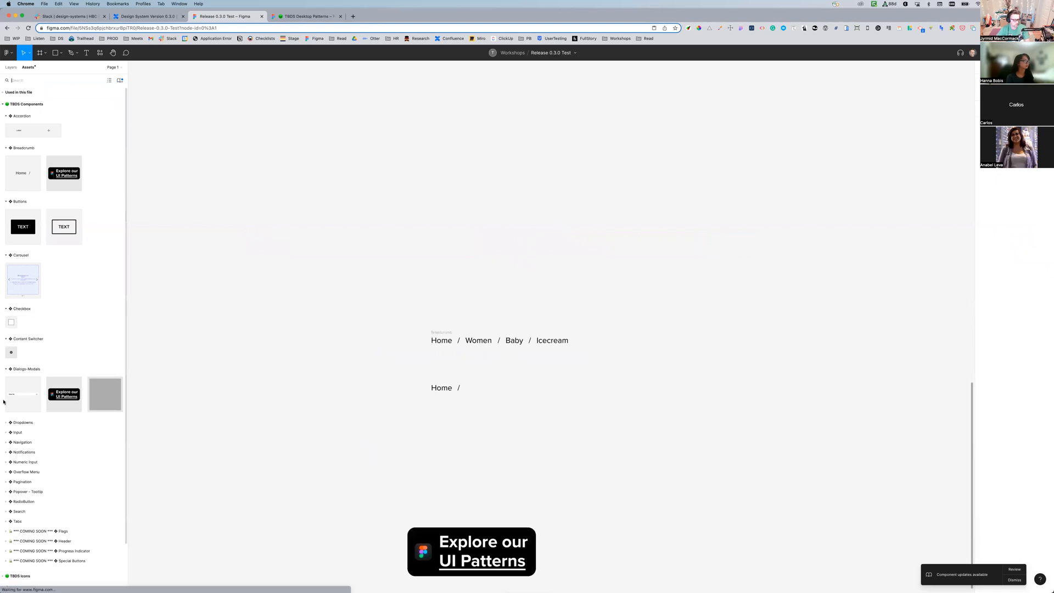
{"action": "left_click", "coordinate": [7, 443]}
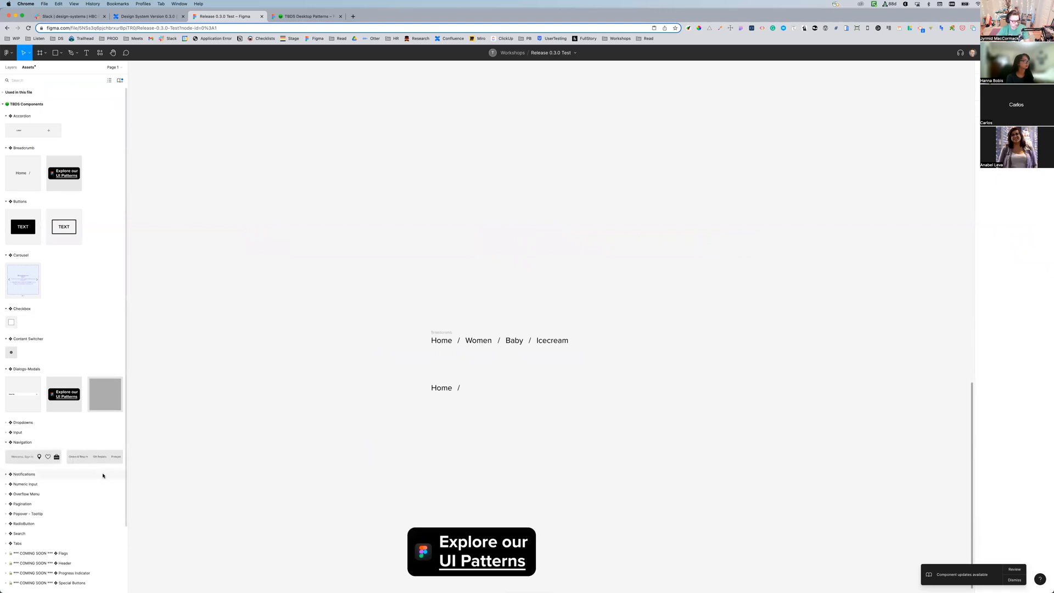
{"action": "left_click", "coordinate": [18, 474]}
{"action": "left_click_drag", "start_coordinate": [32, 513], "coordinate": [379, 261]}
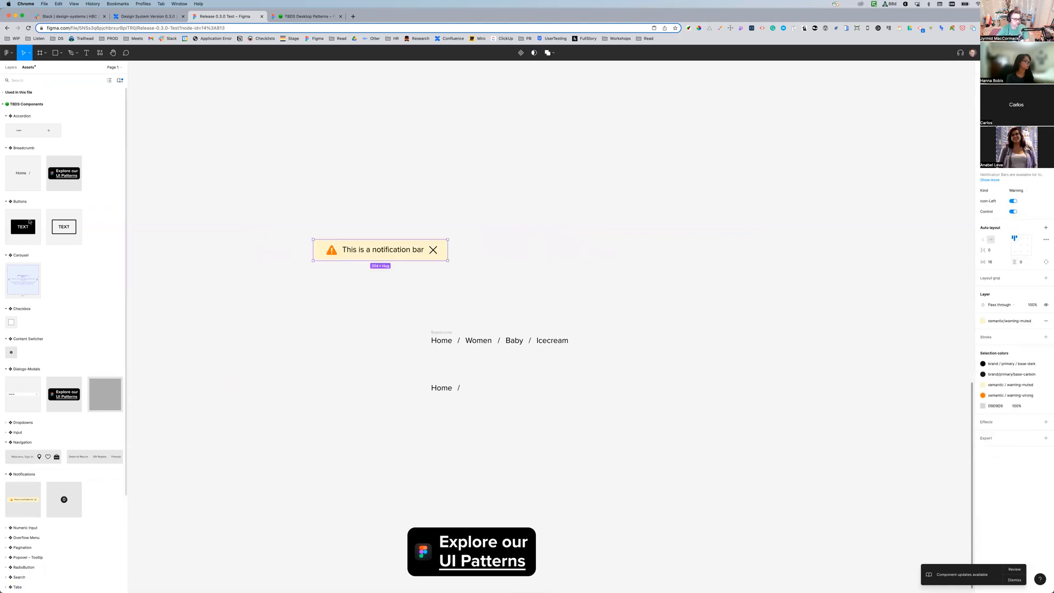
Expand the Numeric Input category and place its component on the empty canvas to the right of the notification bar
{"action": "scroll", "coordinate": [33, 384], "scroll_direction": "down", "scroll_amount": 5}
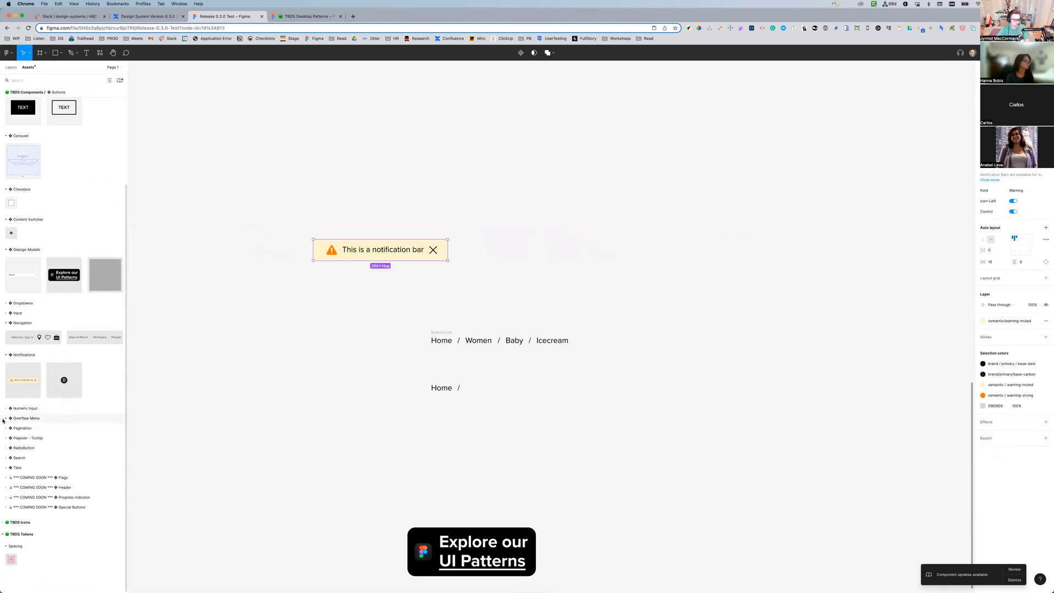
{"action": "left_click", "coordinate": [6, 409]}
{"action": "key", "text": "Escape"}
{"action": "left_click_drag", "start_coordinate": [33, 423], "coordinate": [537, 278]}
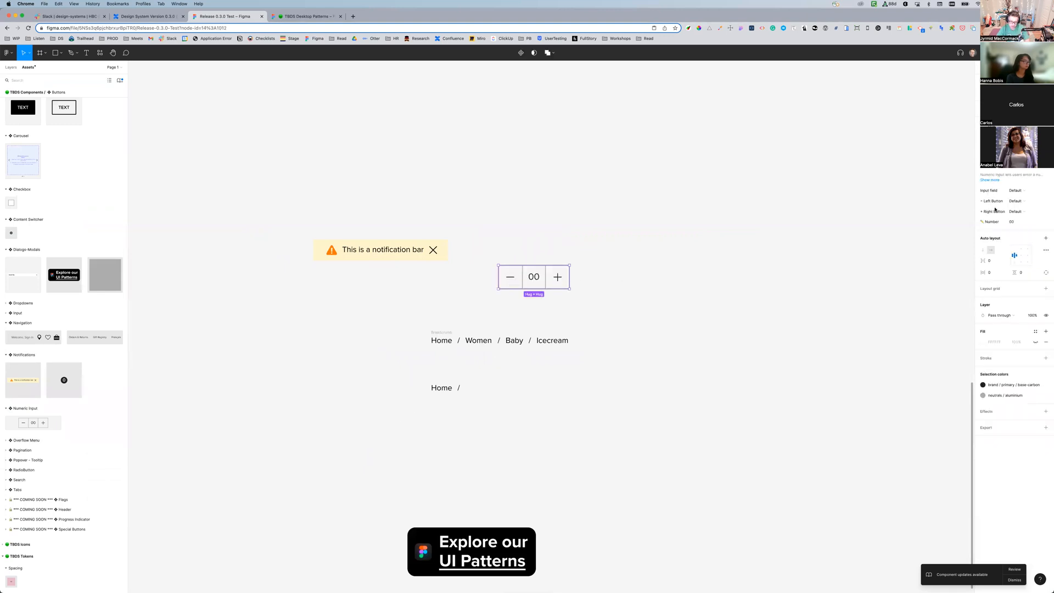
{"action": "left_click_drag", "start_coordinate": [536, 279], "coordinate": [840, 245]}
Set the numeric input's number text to 545
{"action": "double_click", "coordinate": [840, 245]}
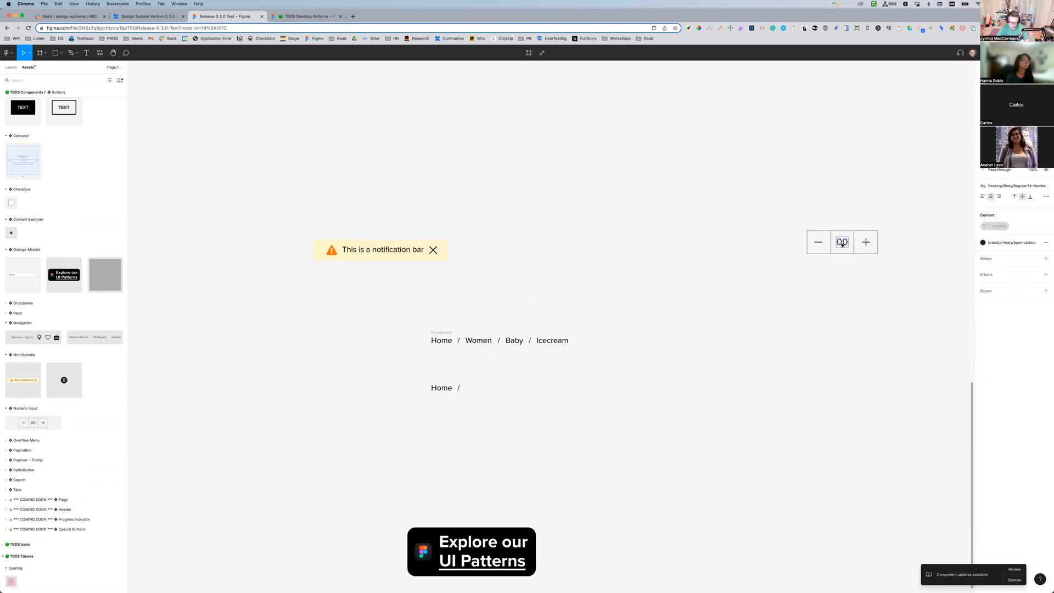
{"action": "double_click", "coordinate": [842, 244]}
{"action": "type", "text": "545"}
{"action": "left_click", "coordinate": [893, 202]}
{"action": "left_click", "coordinate": [870, 245]}
Set the numeric input's Input field property to Focus and its Right Button to Disabled
{"action": "left_click_drag", "start_coordinate": [775, 200], "coordinate": [929, 287]}
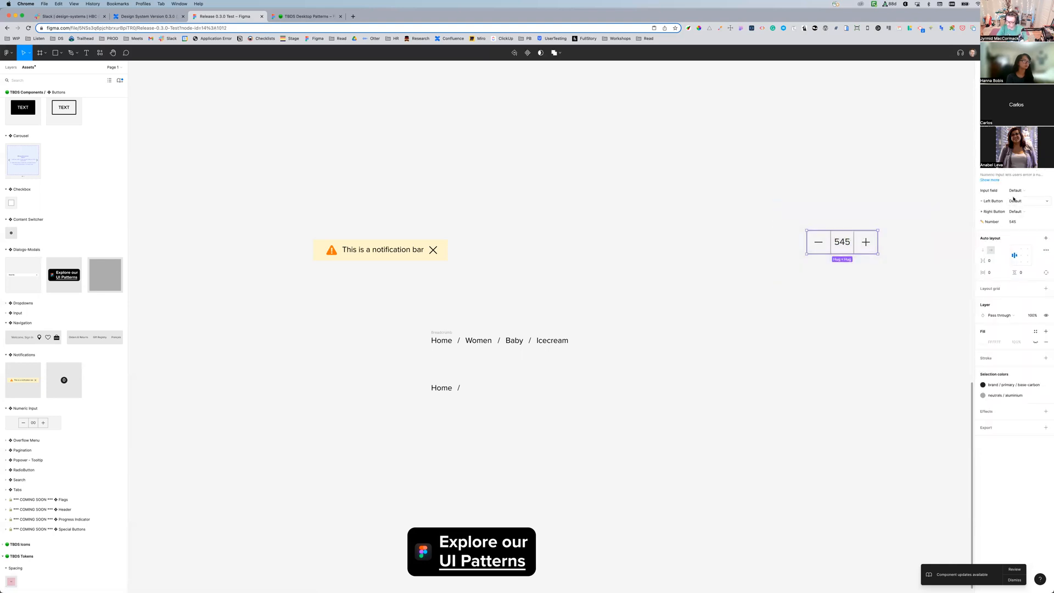
{"action": "left_click", "coordinate": [1027, 192]}
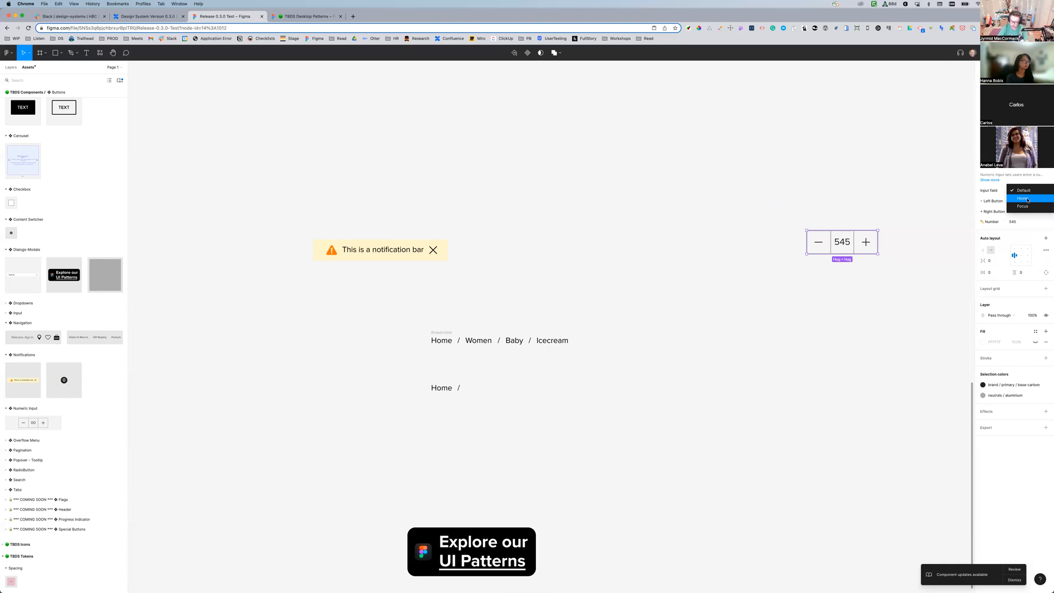
{"action": "left_click", "coordinate": [1025, 206]}
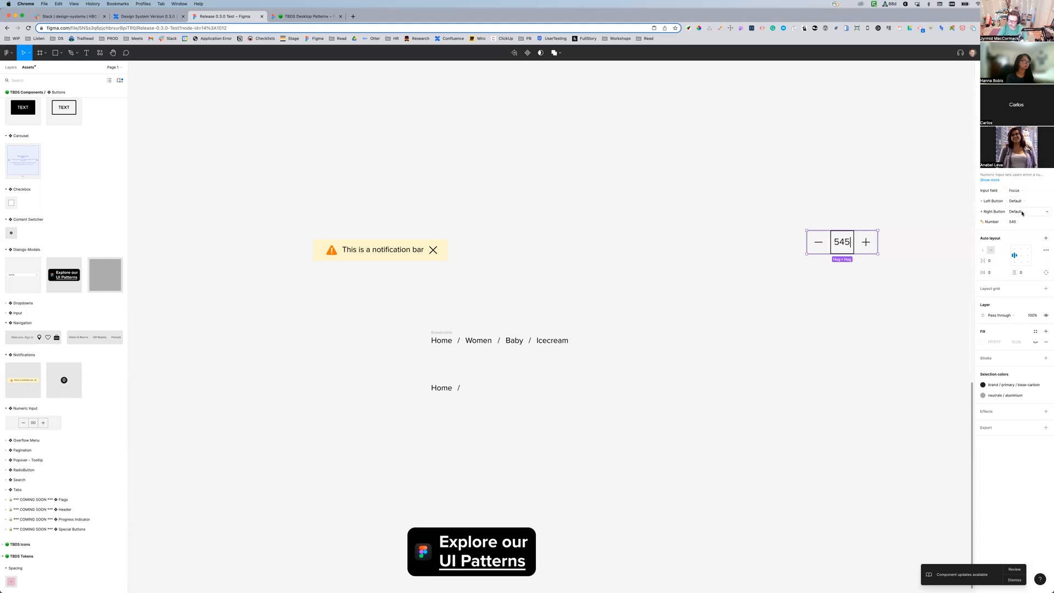
{"action": "left_click", "coordinate": [1019, 212]}
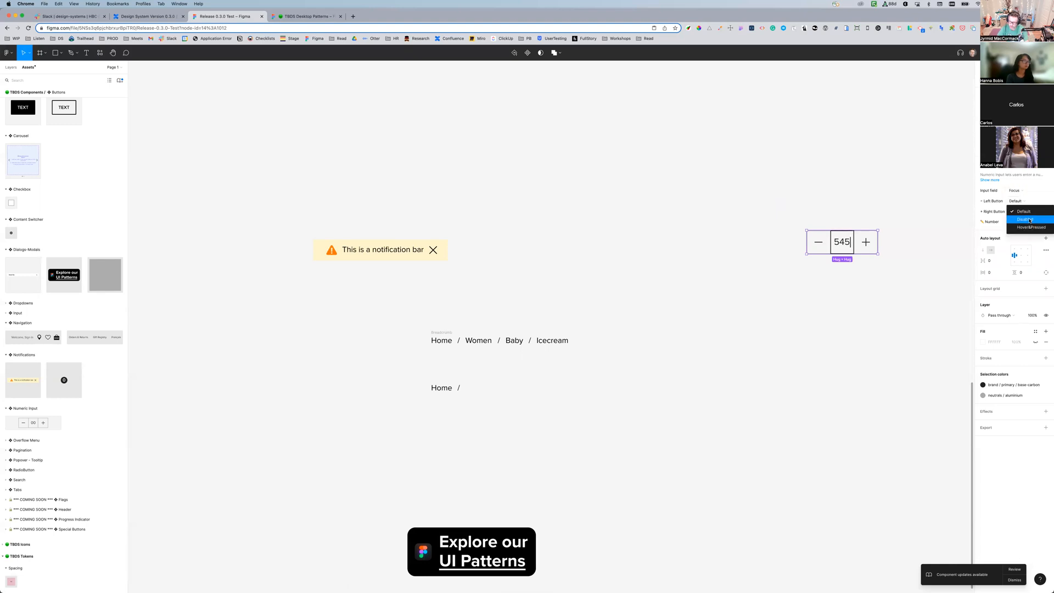
{"action": "left_click", "coordinate": [1030, 221]}
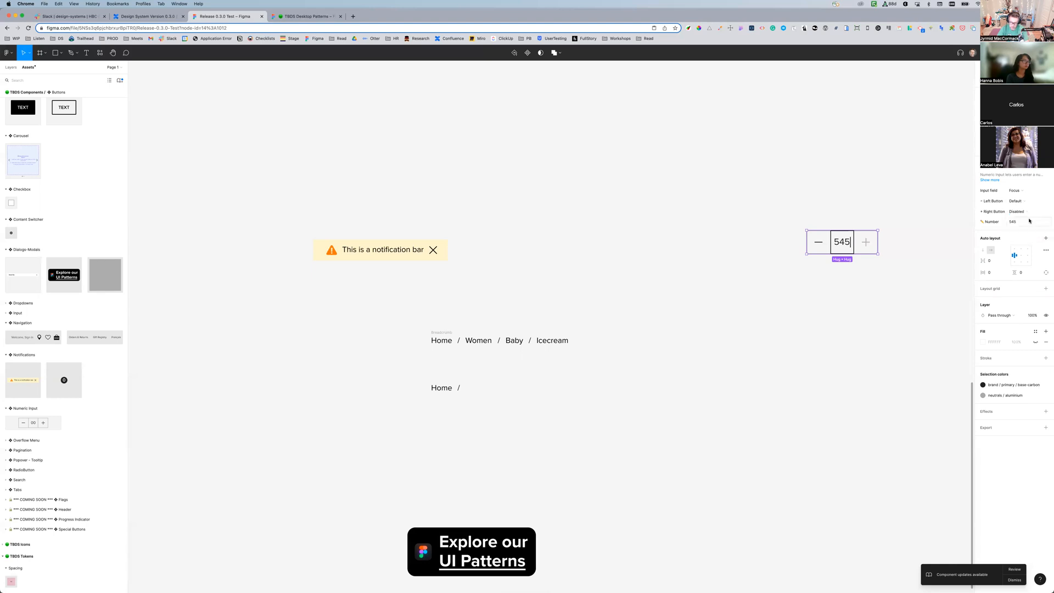
{"action": "key", "text": "Escape"}
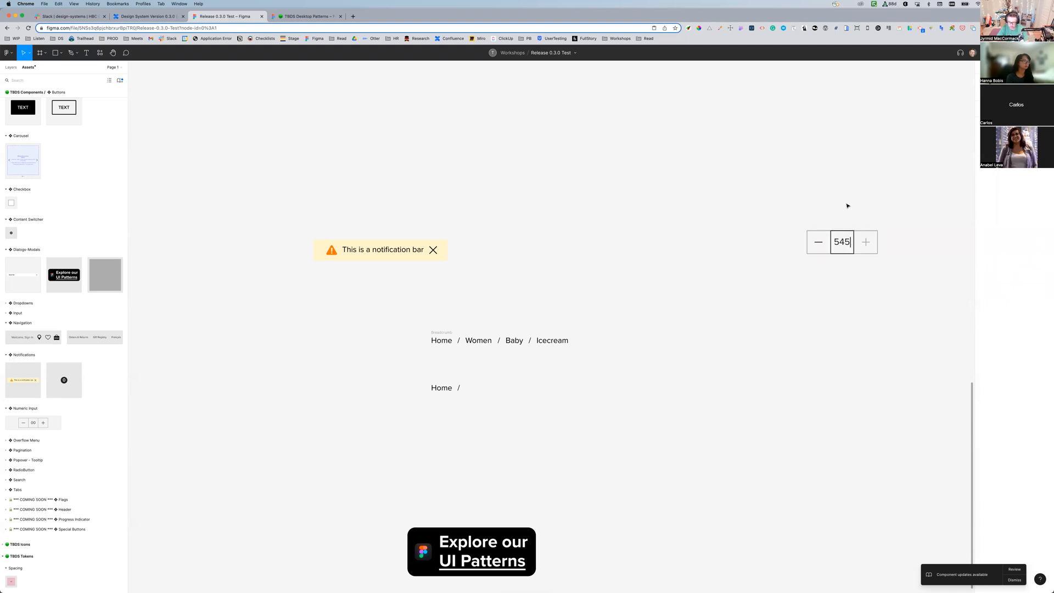
{"action": "left_click_drag", "start_coordinate": [757, 192], "coordinate": [935, 312]}
{"action": "left_click_drag", "start_coordinate": [933, 296], "coordinate": [937, 298]}
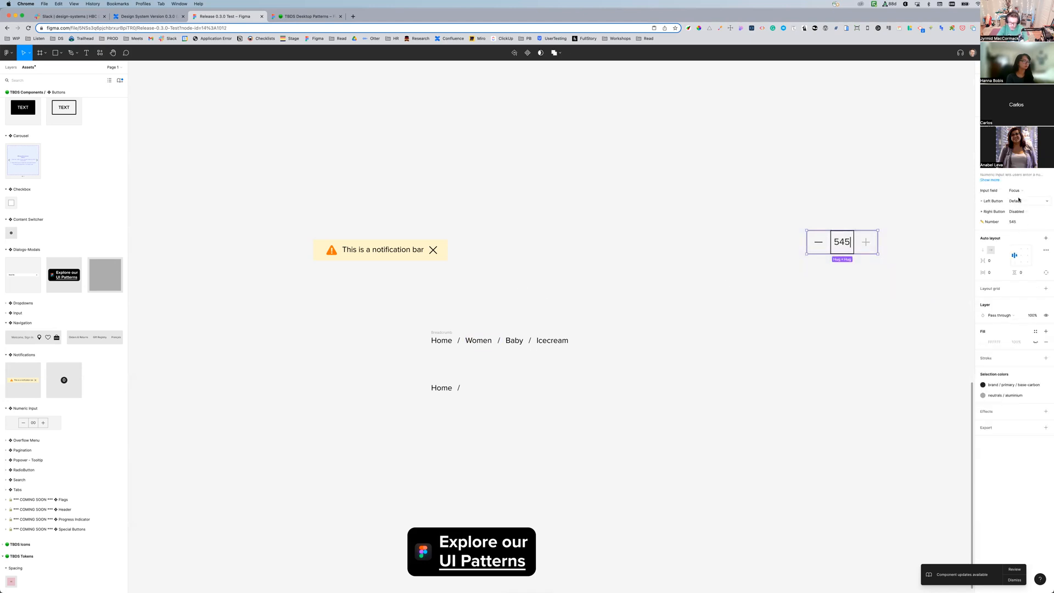
Move the notification bar above the numeric input and switch its Kind to Error and finally to Success
{"action": "left_click", "coordinate": [428, 242]}
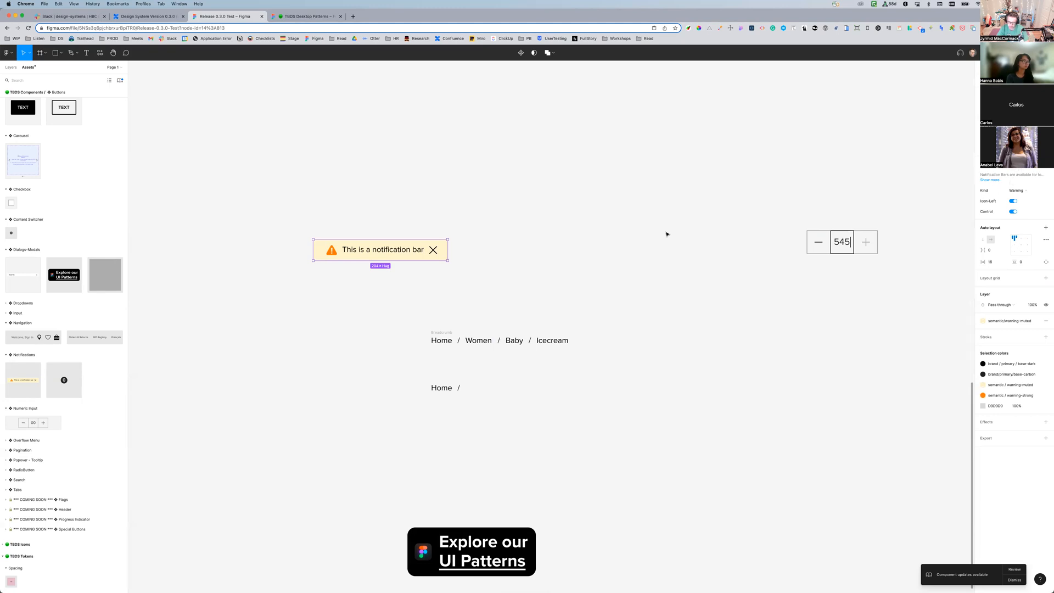
{"action": "left_click_drag", "start_coordinate": [394, 256], "coordinate": [872, 180]}
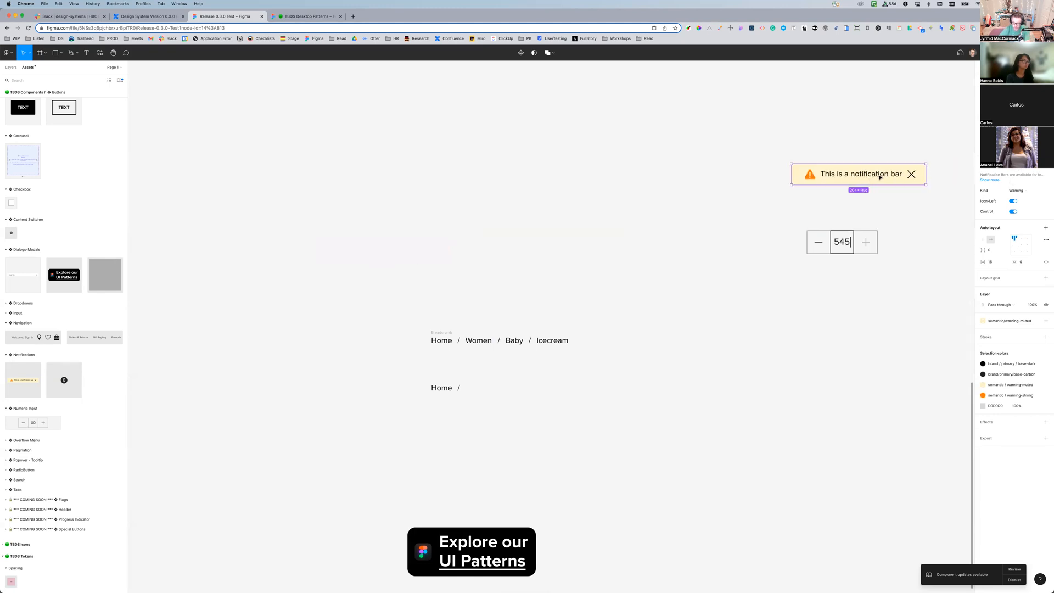
{"action": "left_click", "coordinate": [1017, 190]}
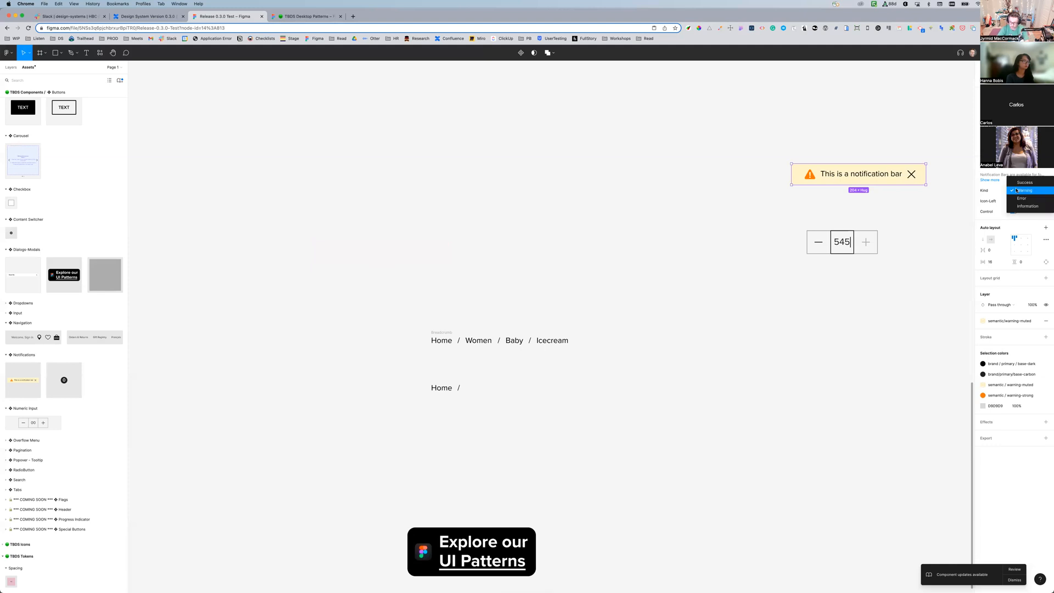
{"action": "left_click", "coordinate": [1022, 199]}
{"action": "left_click", "coordinate": [1018, 190]}
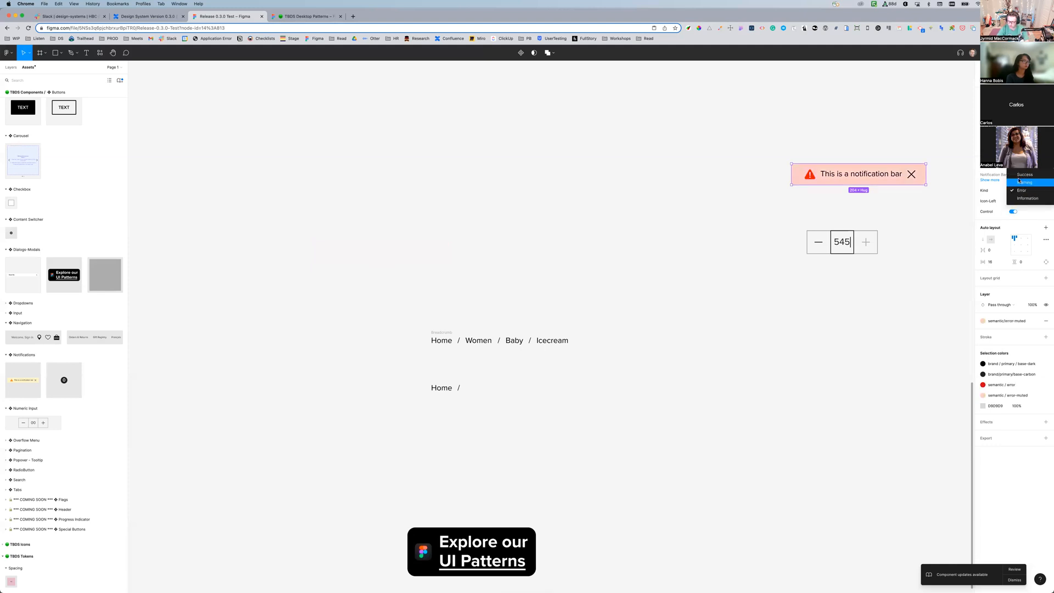
{"action": "left_click", "coordinate": [1022, 175]}
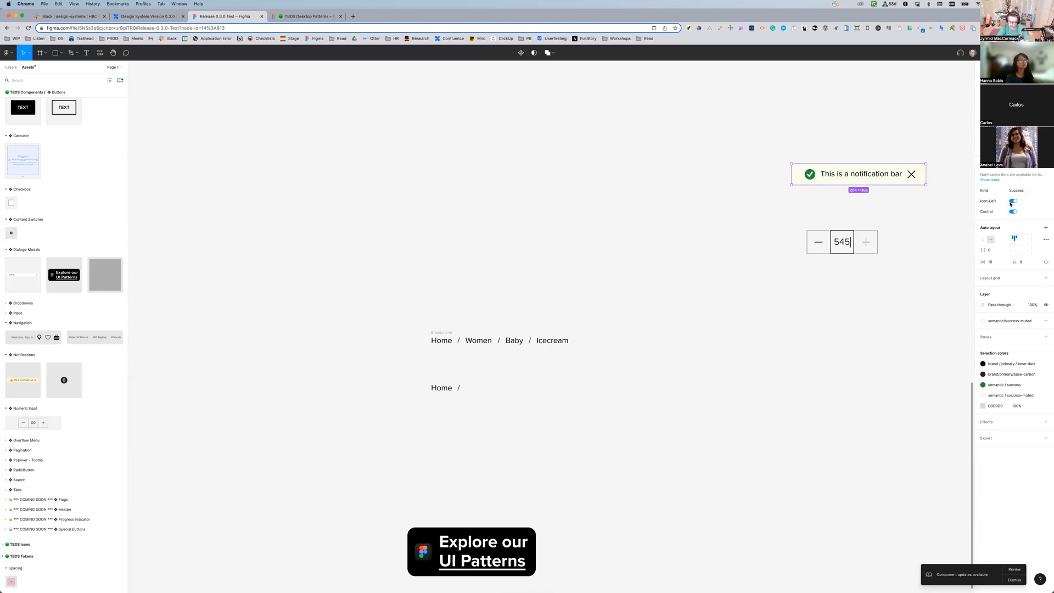
Toggle the notification bar's Icon-Left and Control properties off and back on
{"action": "left_click", "coordinate": [1013, 202]}
{"action": "left_click", "coordinate": [1014, 202]}
{"action": "left_click", "coordinate": [1014, 212]}
{"action": "left_click", "coordinate": [1014, 212]}
{"action": "left_click", "coordinate": [327, 228]}
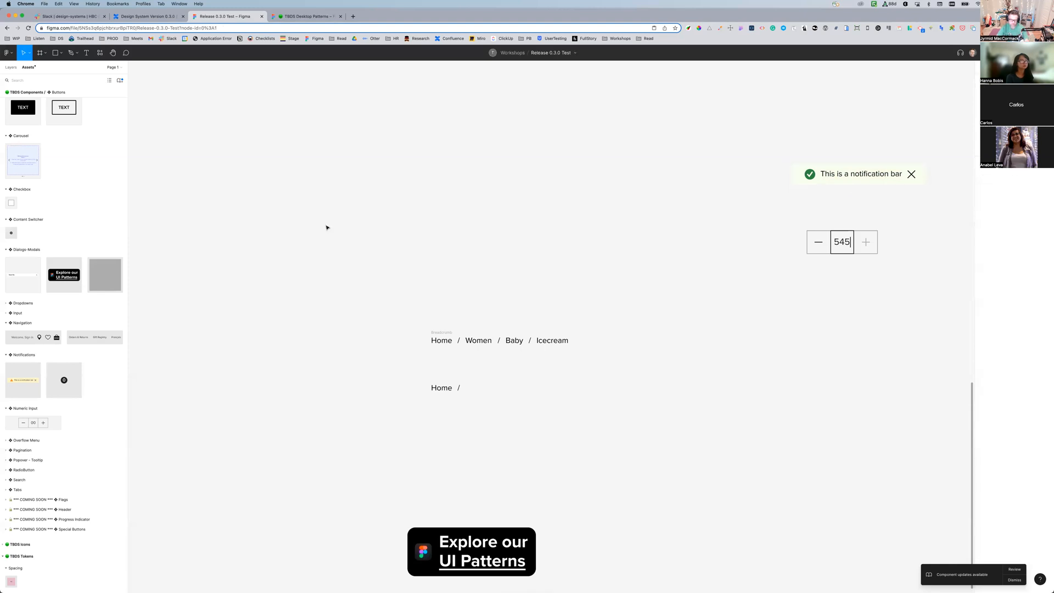
Collapse the Dialogs-Modals, Buttons, Carousel, Checkbox, Content Switcher, Breadcrumb and Accordion categories in the TBDS Components assets
{"action": "scroll", "coordinate": [50, 294], "scroll_direction": "down", "scroll_amount": 2}
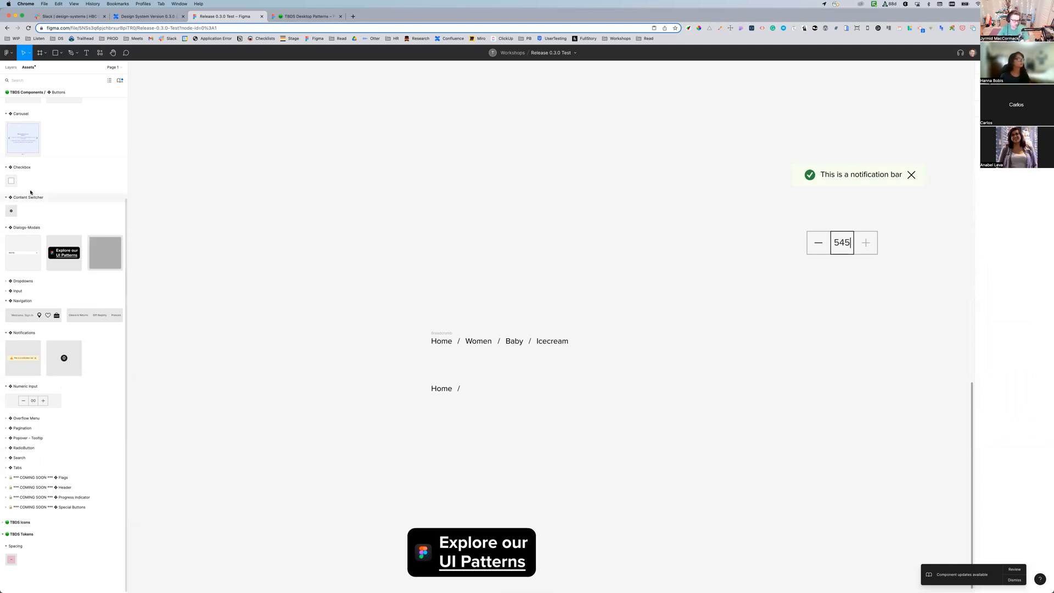
{"action": "left_click", "coordinate": [5, 228]}
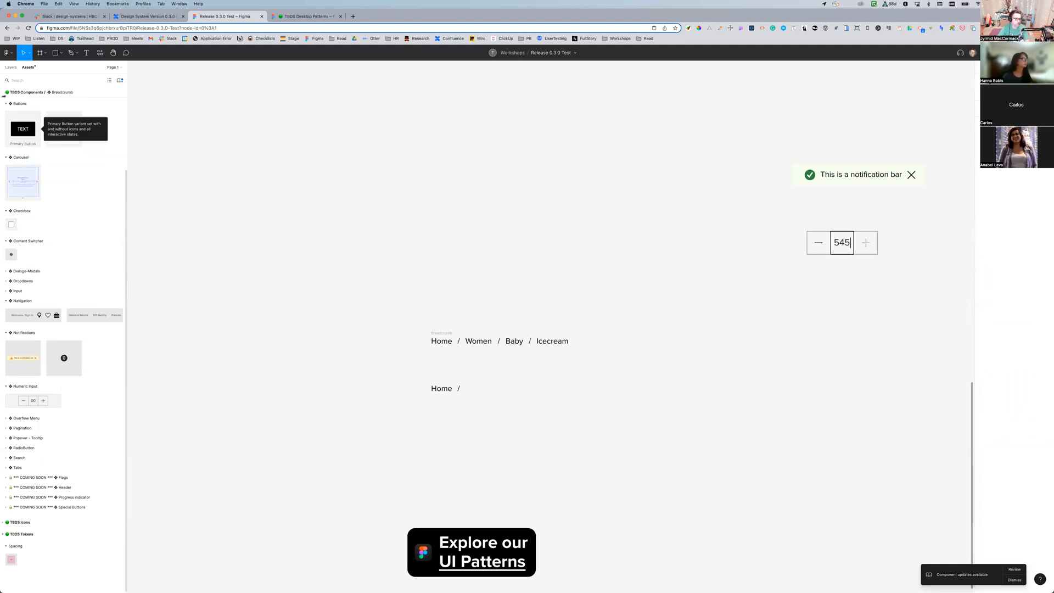
{"action": "left_click", "coordinate": [5, 104]}
{"action": "left_click", "coordinate": [6, 157]}
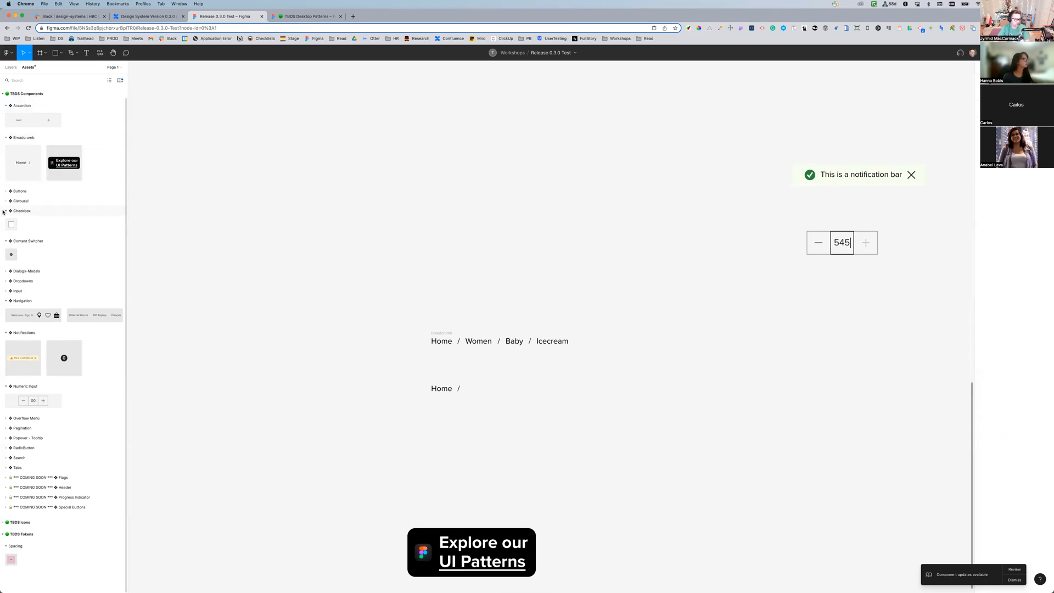
{"action": "left_click", "coordinate": [4, 211]}
{"action": "left_click", "coordinate": [6, 233]}
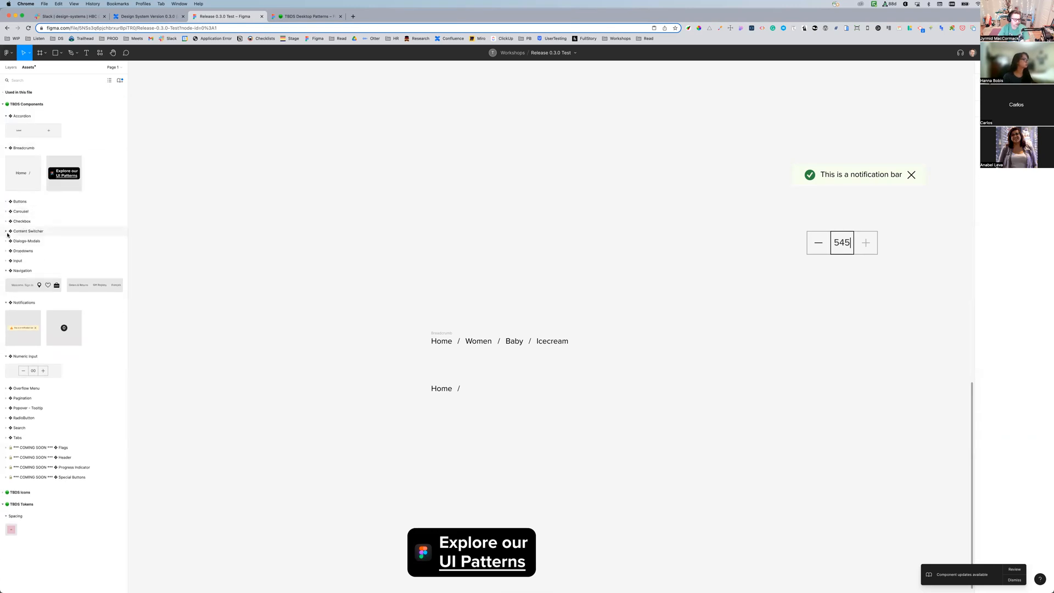
{"action": "left_click", "coordinate": [6, 147]}
{"action": "left_click", "coordinate": [5, 115]}
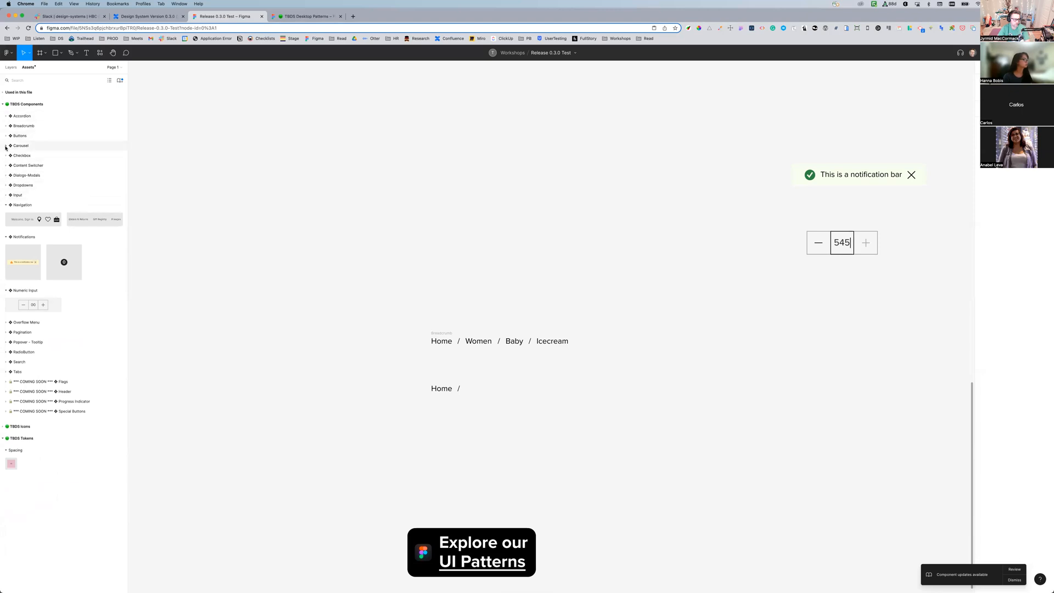
Expand the Carousel category and place the carousel component in the empty area above and to the left of the breadcrumb
{"action": "left_click", "coordinate": [6, 146]}
{"action": "left_click_drag", "start_coordinate": [20, 168], "coordinate": [360, 227]}
{"action": "left_click_drag", "start_coordinate": [455, 221], "coordinate": [421, 153]}
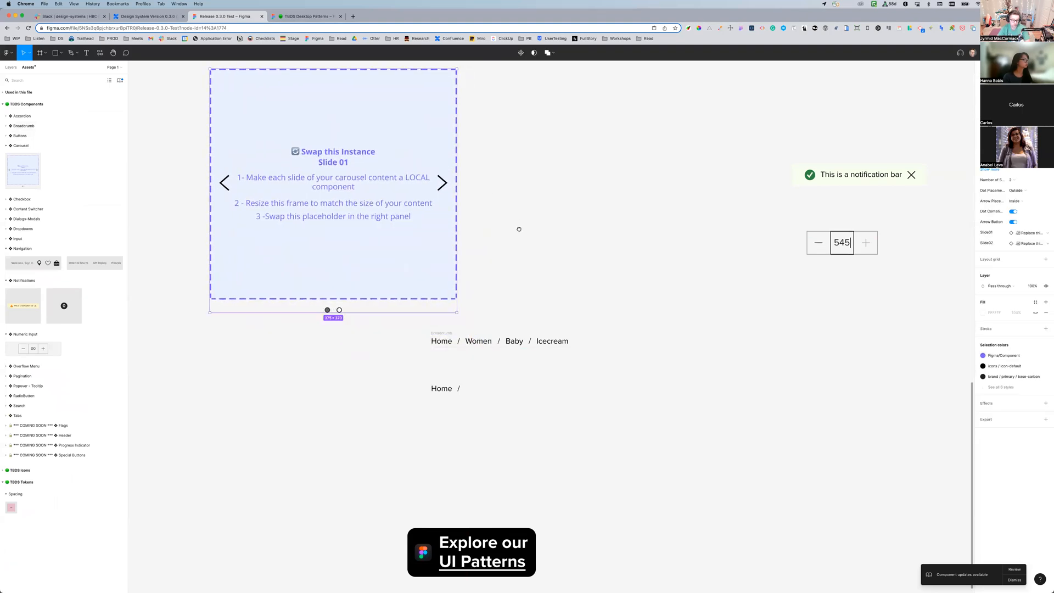
{"action": "scroll", "coordinate": [519, 229], "scroll_direction": "up", "scroll_amount": 5}
{"action": "scroll", "coordinate": [519, 229], "scroll_direction": "left", "scroll_amount": 3}
{"action": "left_click_drag", "start_coordinate": [400, 269], "coordinate": [353, 175]}
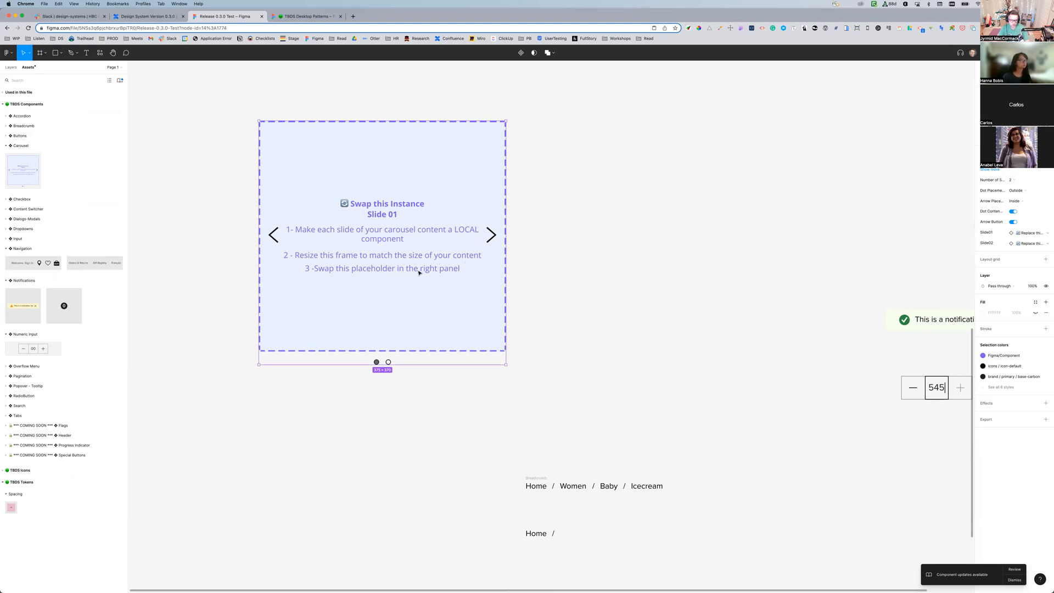
{"action": "left_click", "coordinate": [563, 281]}
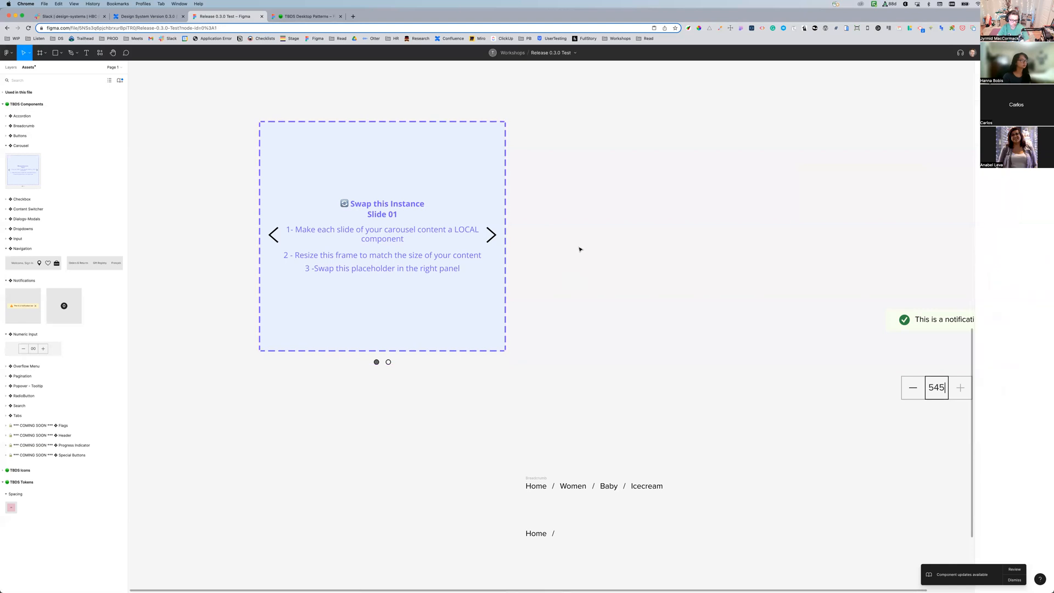
{"action": "scroll", "coordinate": [560, 269], "scroll_direction": "up", "scroll_amount": 3}
{"action": "left_click", "coordinate": [339, 259]}
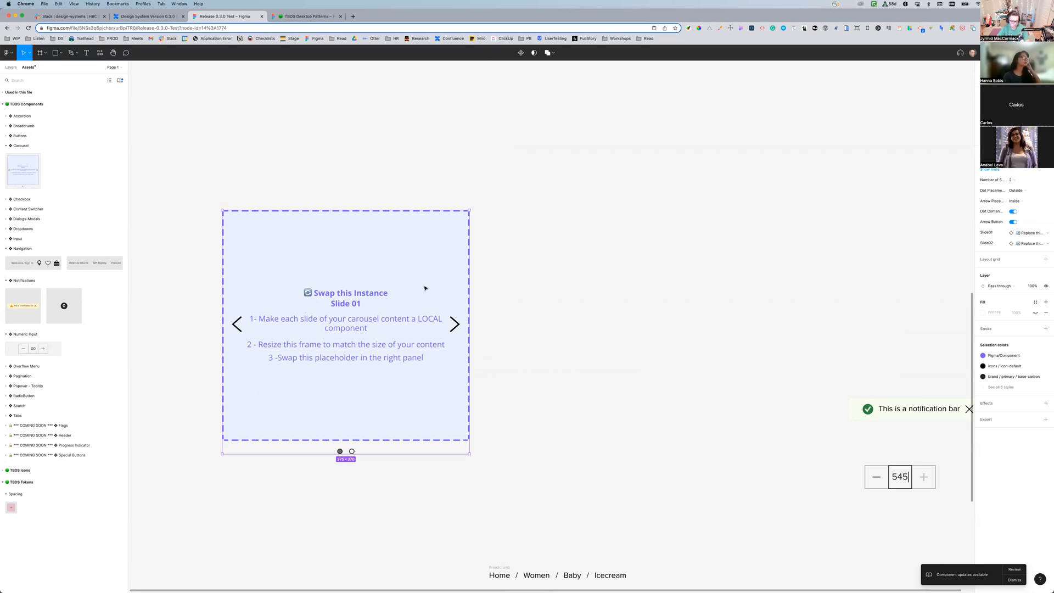
{"action": "left_click", "coordinate": [657, 298]}
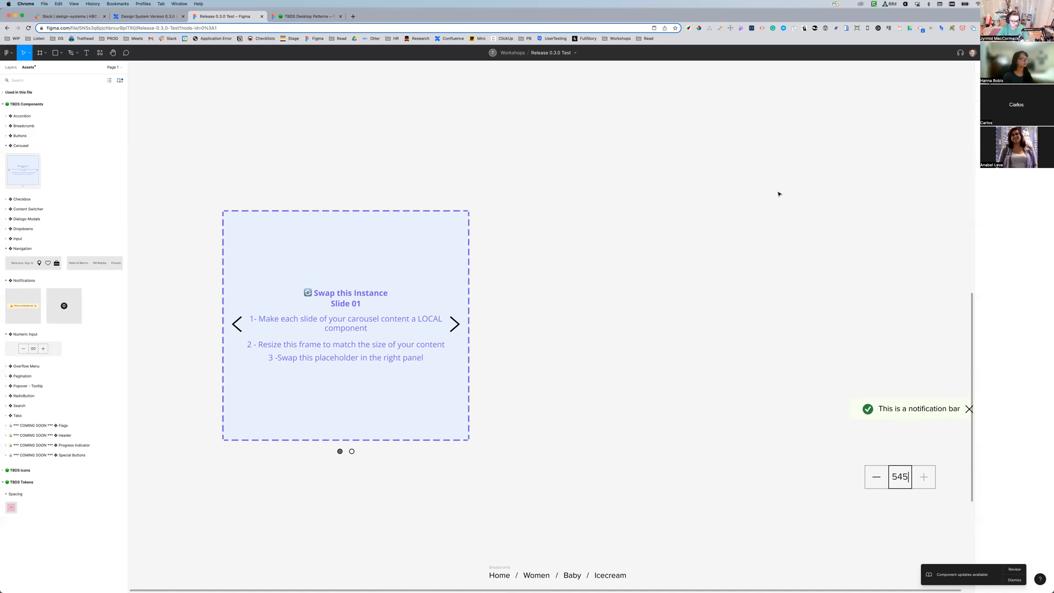
Search the plugins for "image", run Unsplash and move its window beside the carousel
{"action": "left_click", "coordinate": [100, 53]}
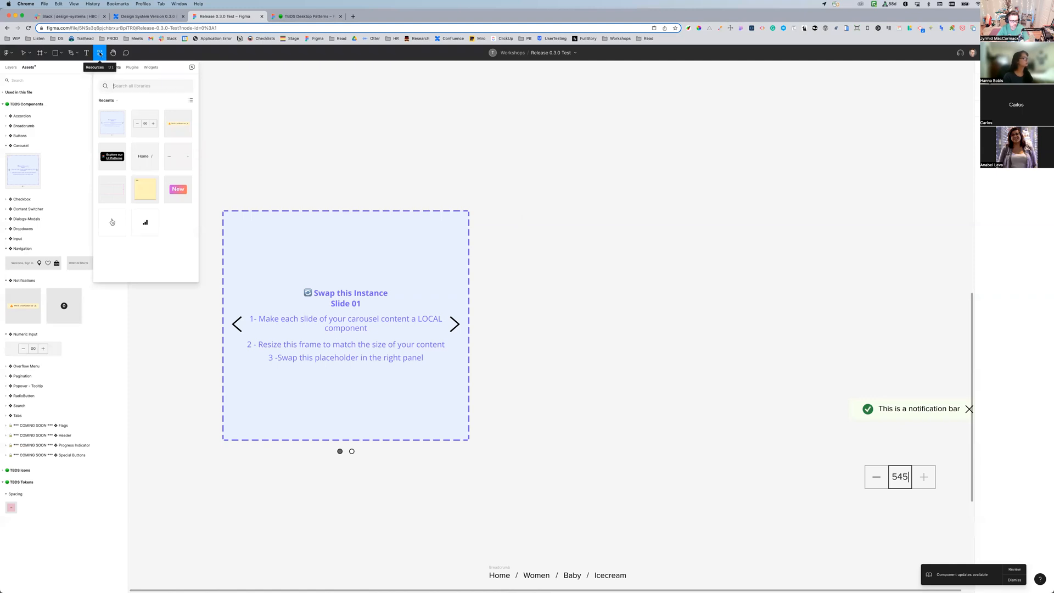
{"action": "left_click", "coordinate": [132, 67]}
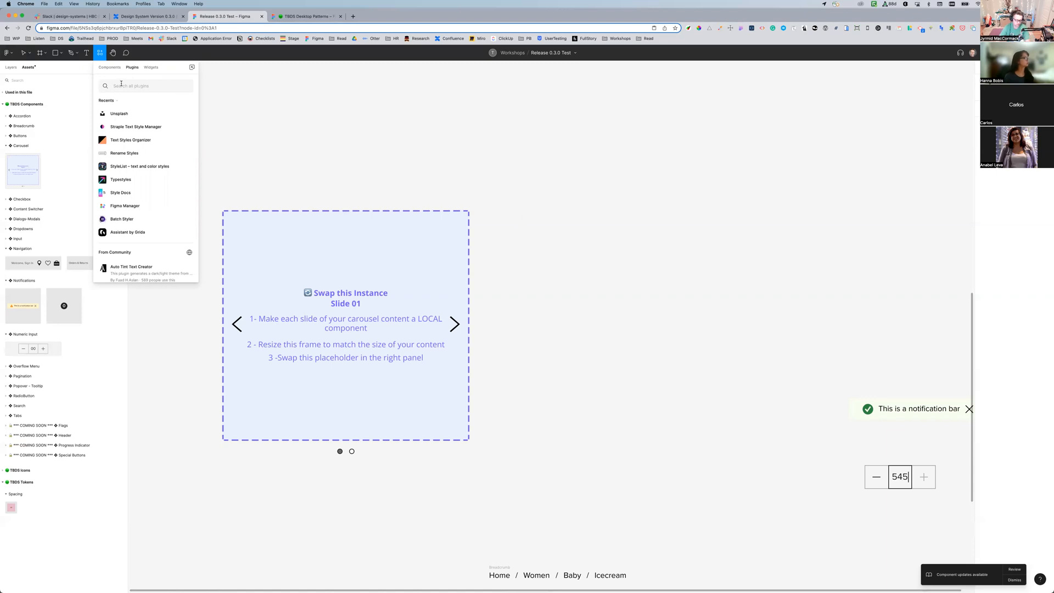
{"action": "type", "text": "image"}
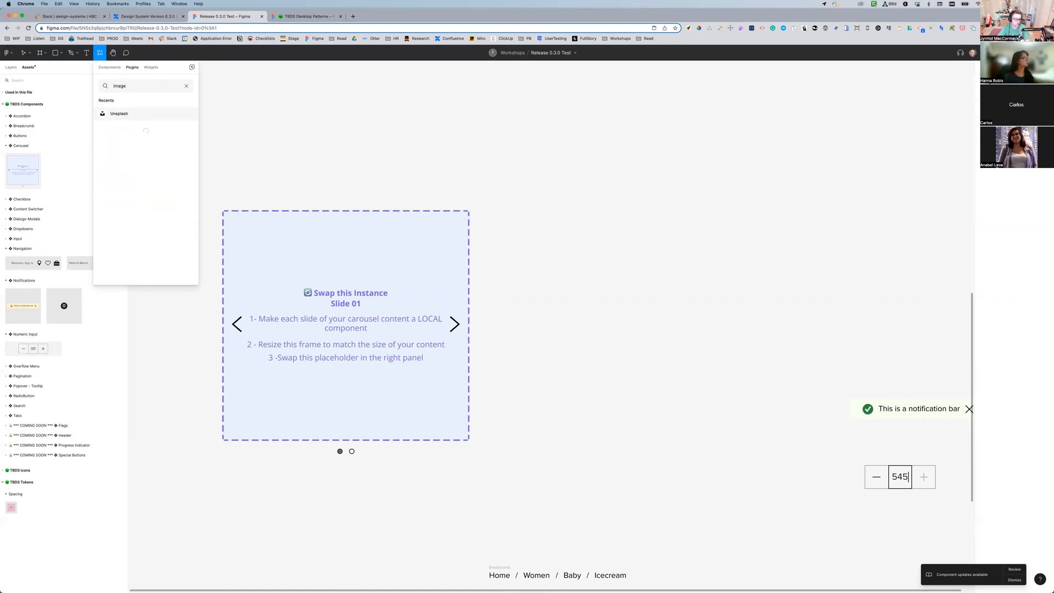
{"action": "left_click", "coordinate": [119, 114]}
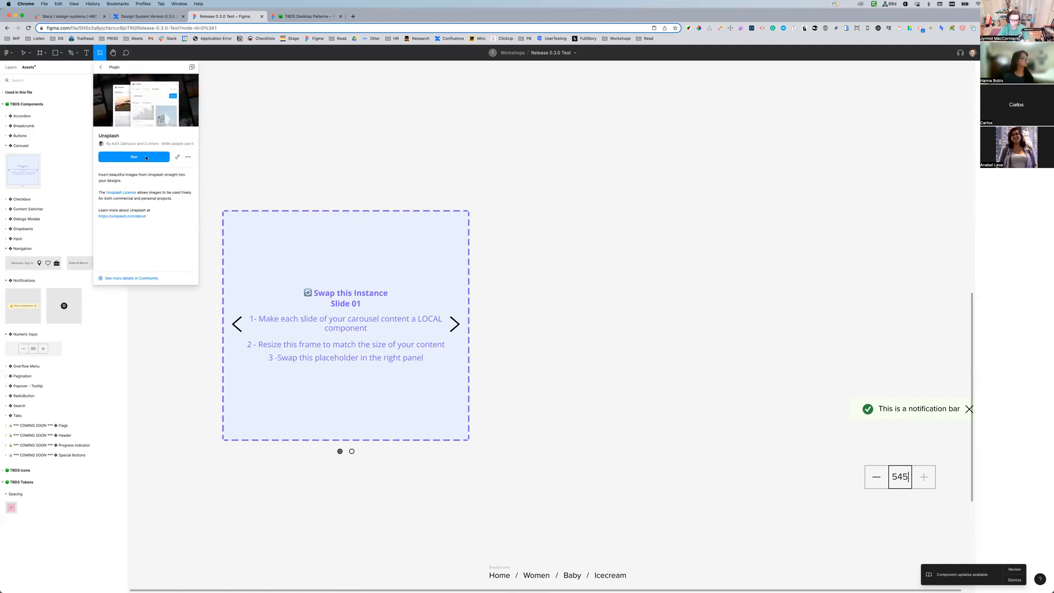
{"action": "left_click", "coordinate": [591, 188]}
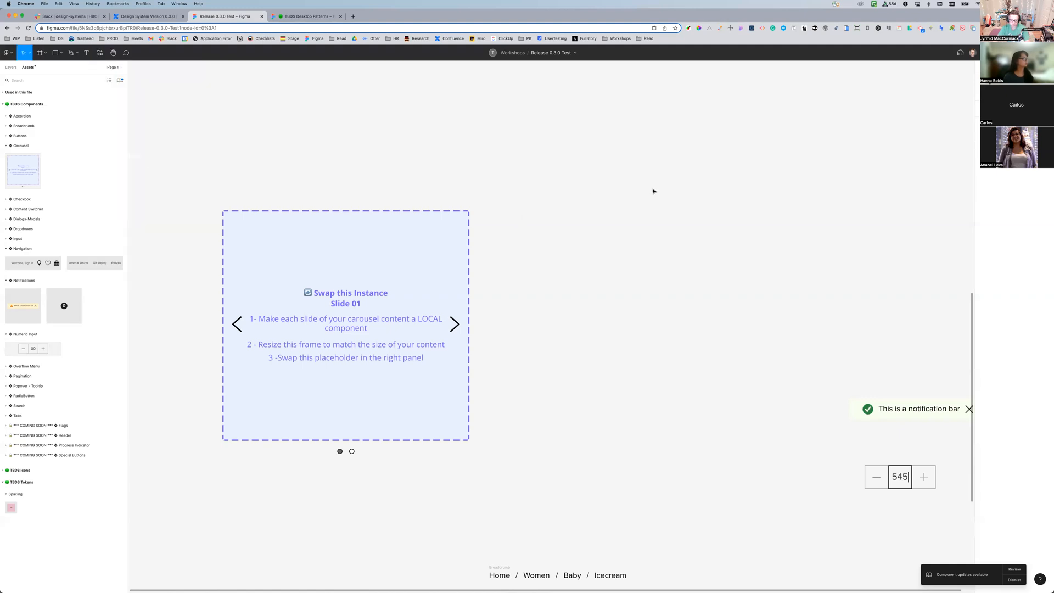
{"action": "left_click_drag", "start_coordinate": [730, 374], "coordinate": [667, 186]}
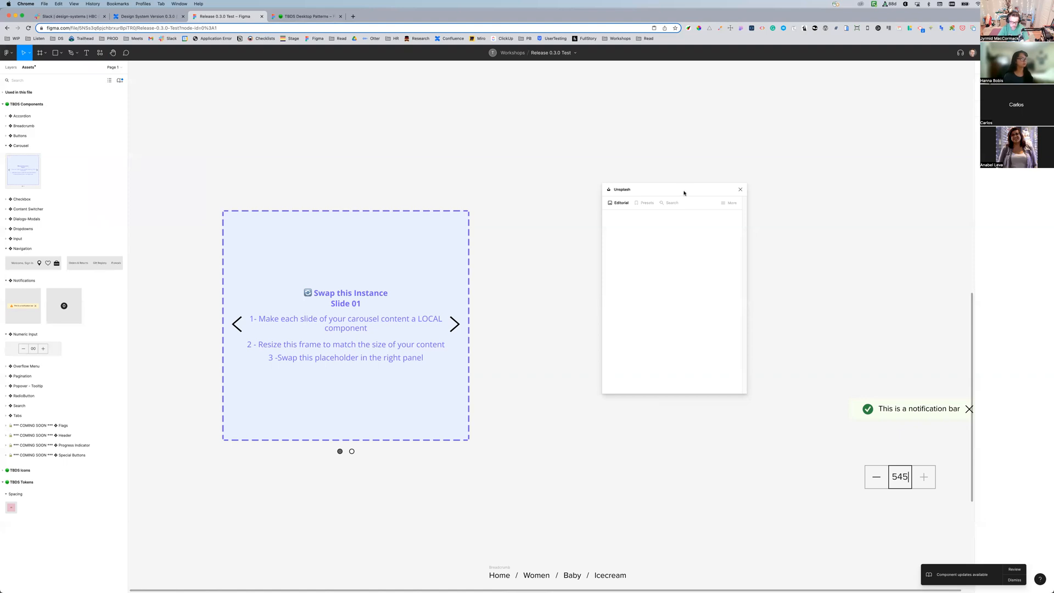
View Unsplash's preset categories and search the plugin for abstract images
{"action": "left_click", "coordinate": [647, 204]}
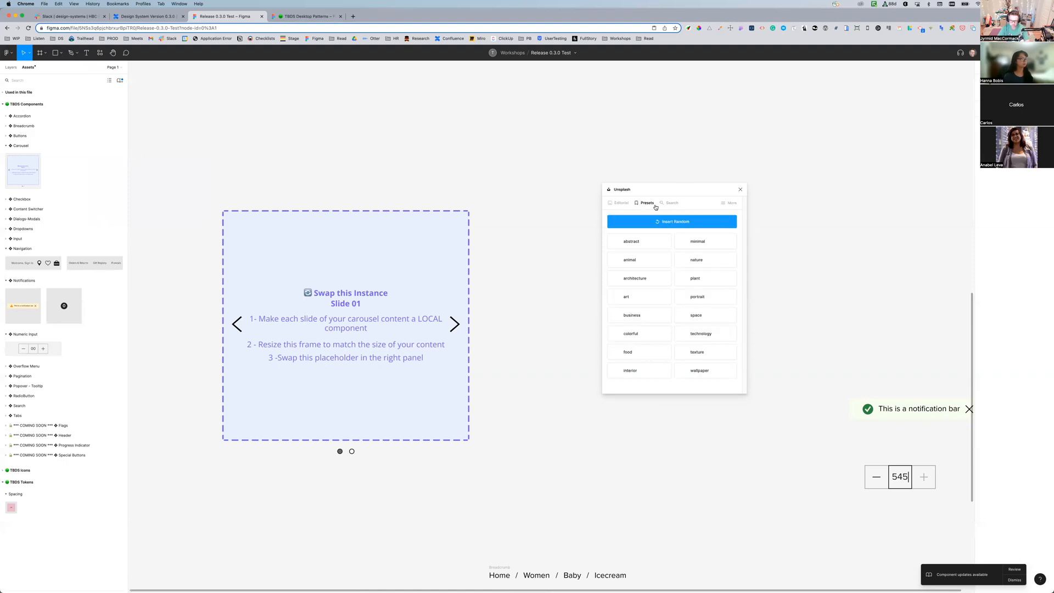
{"action": "left_click", "coordinate": [672, 204]}
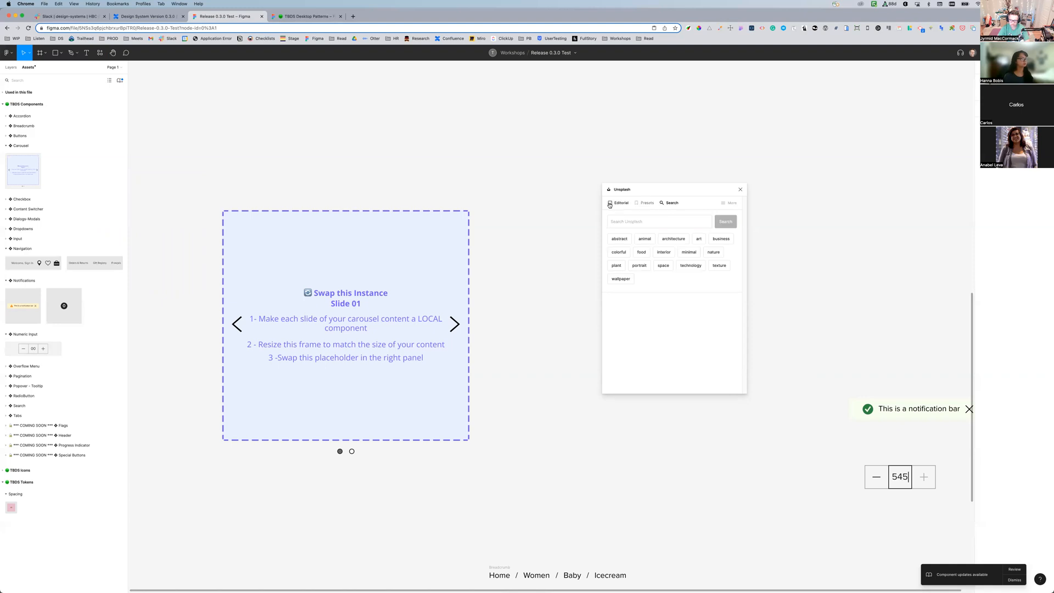
{"action": "left_click", "coordinate": [618, 238]}
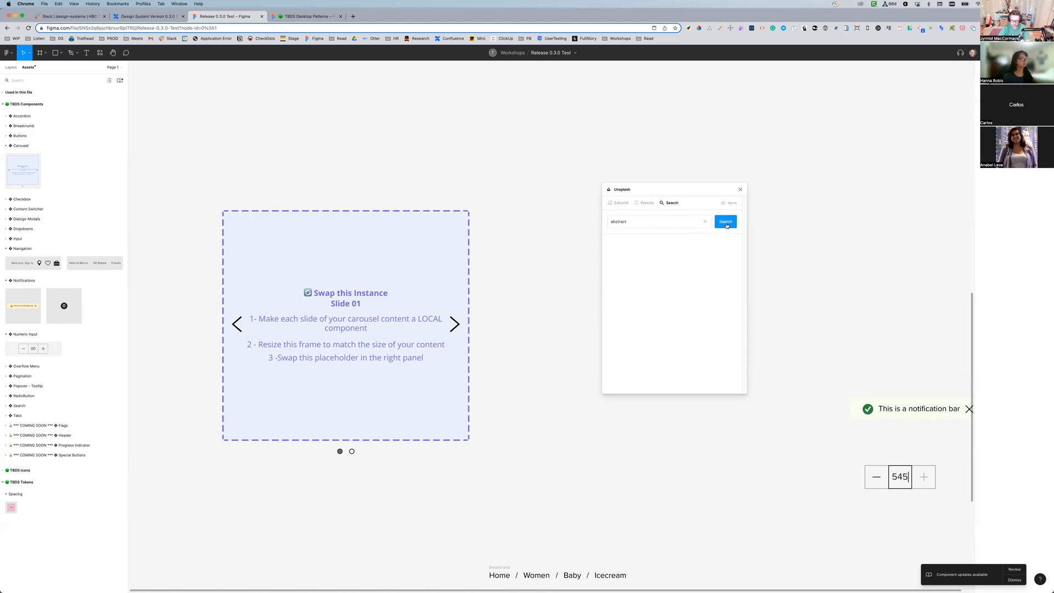
Close the Unsplash plugin window
{"action": "left_click", "coordinate": [741, 190]}
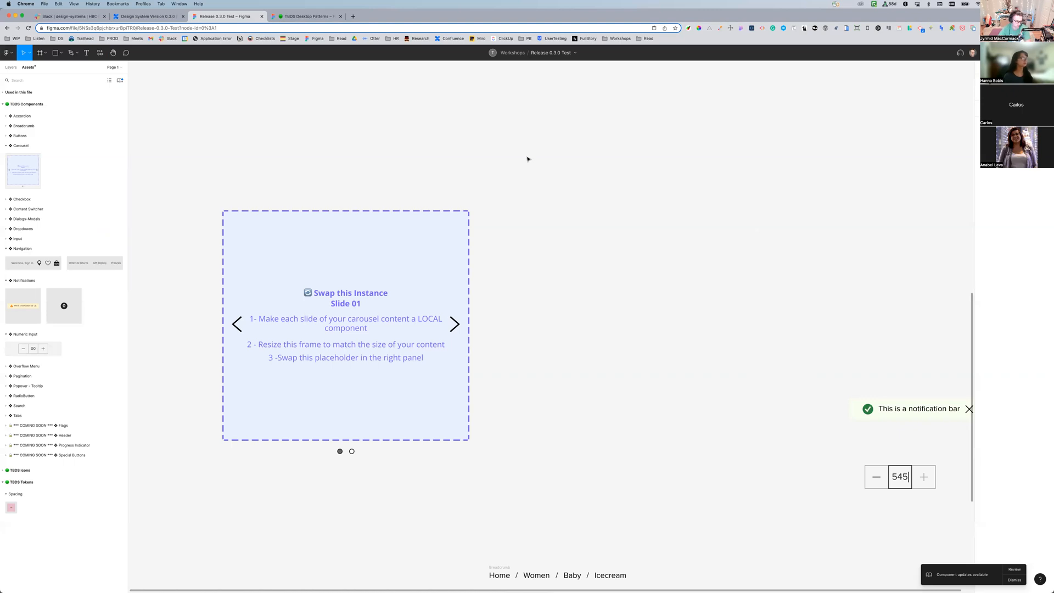
{"action": "left_click", "coordinate": [6, 53]}
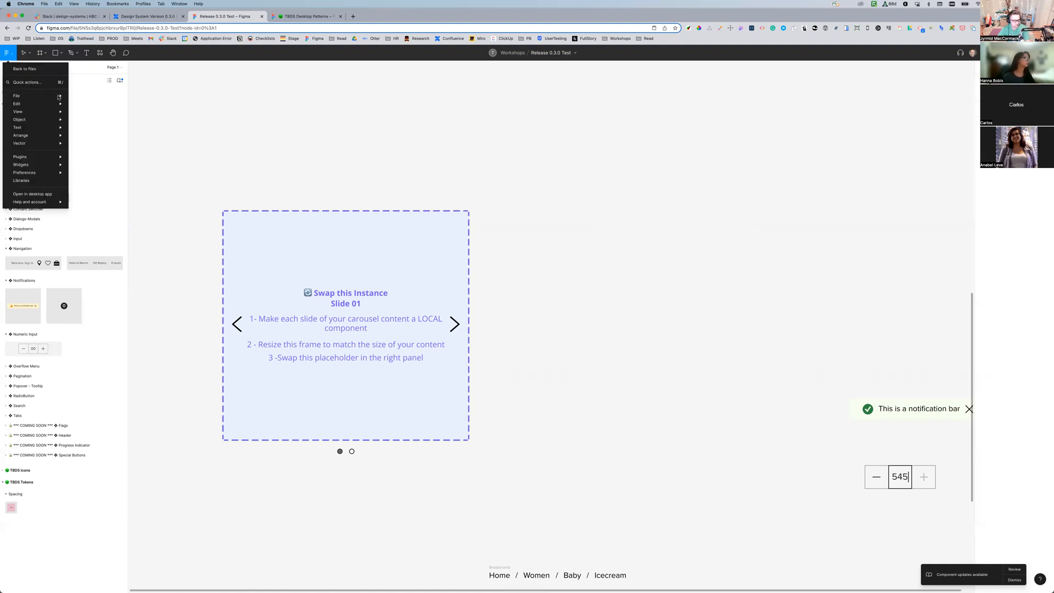
{"action": "left_click", "coordinate": [9, 55]}
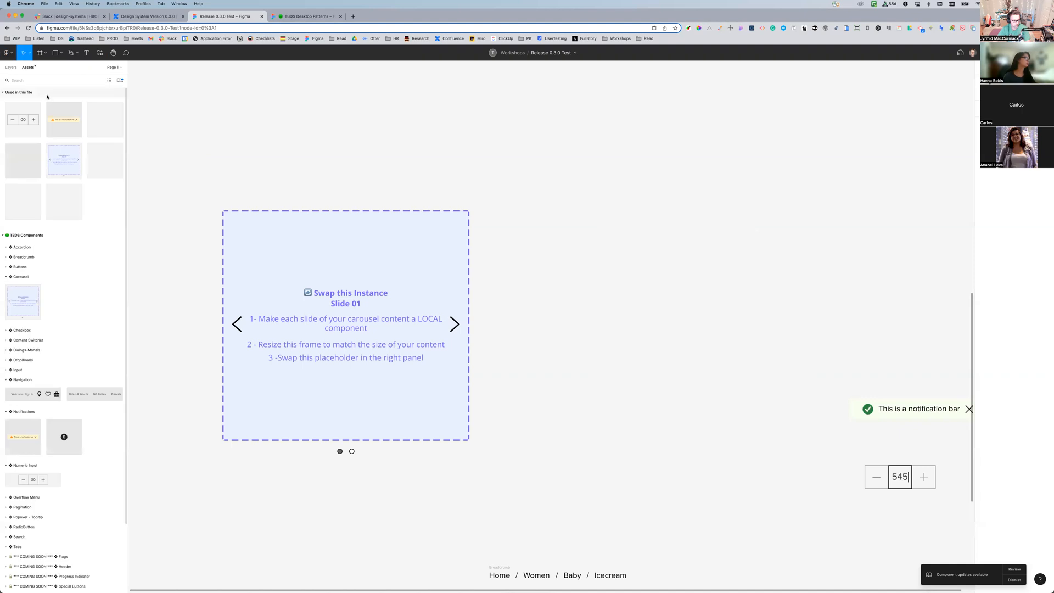
{"action": "left_click", "coordinate": [9, 55]}
{"action": "mouse_move", "coordinate": [24, 99]}
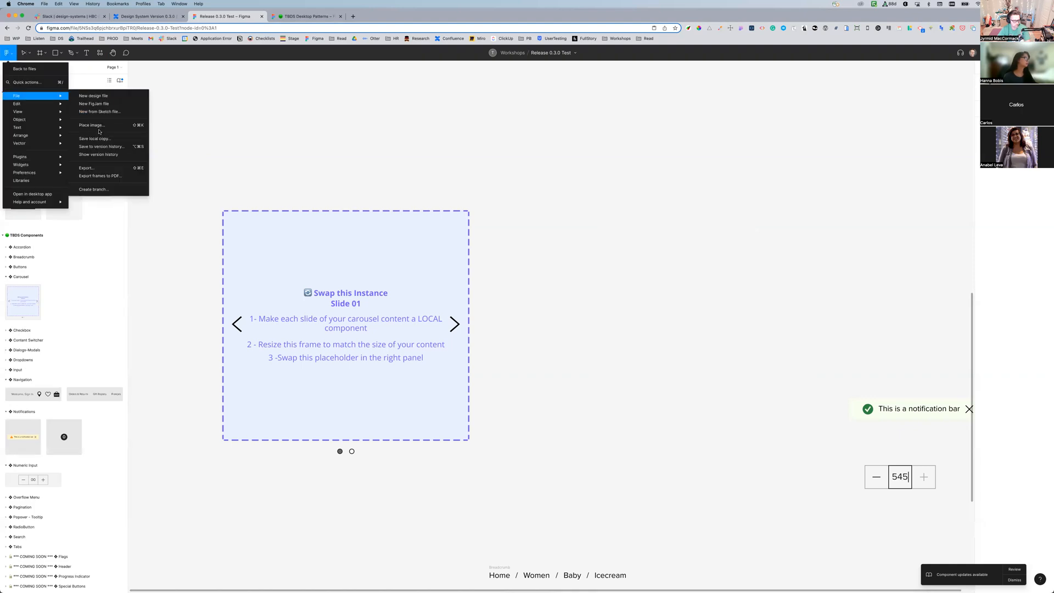
{"action": "left_click", "coordinate": [560, 280]}
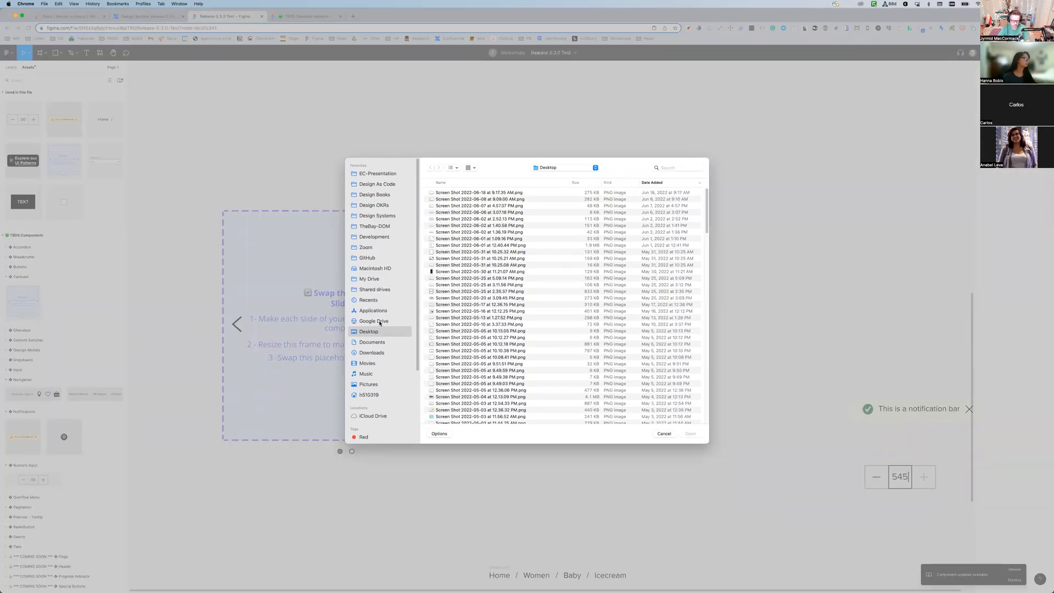
{"action": "left_click", "coordinate": [371, 344]}
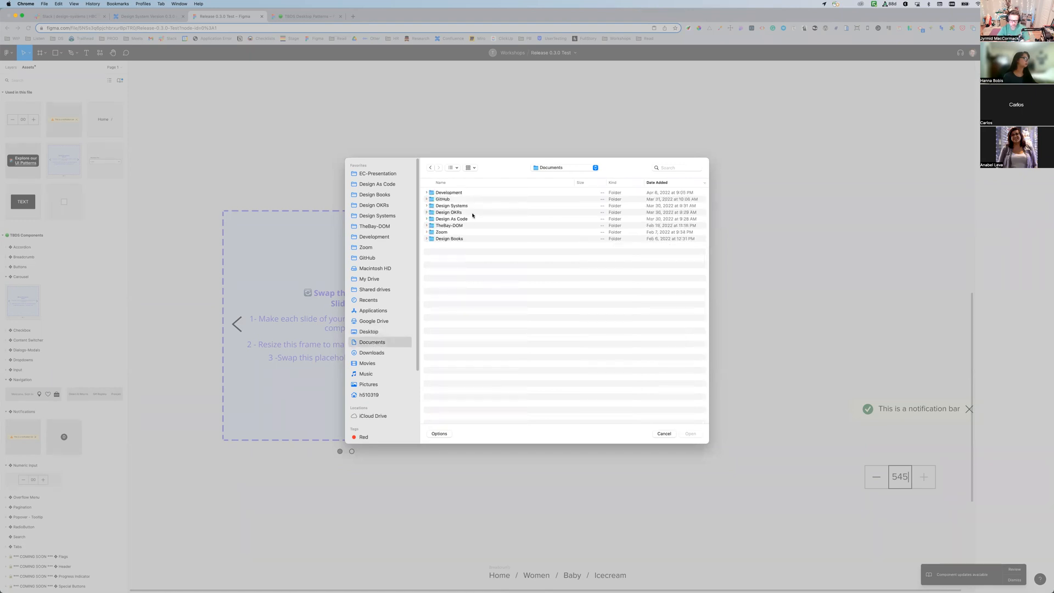
{"action": "left_click", "coordinate": [426, 226]}
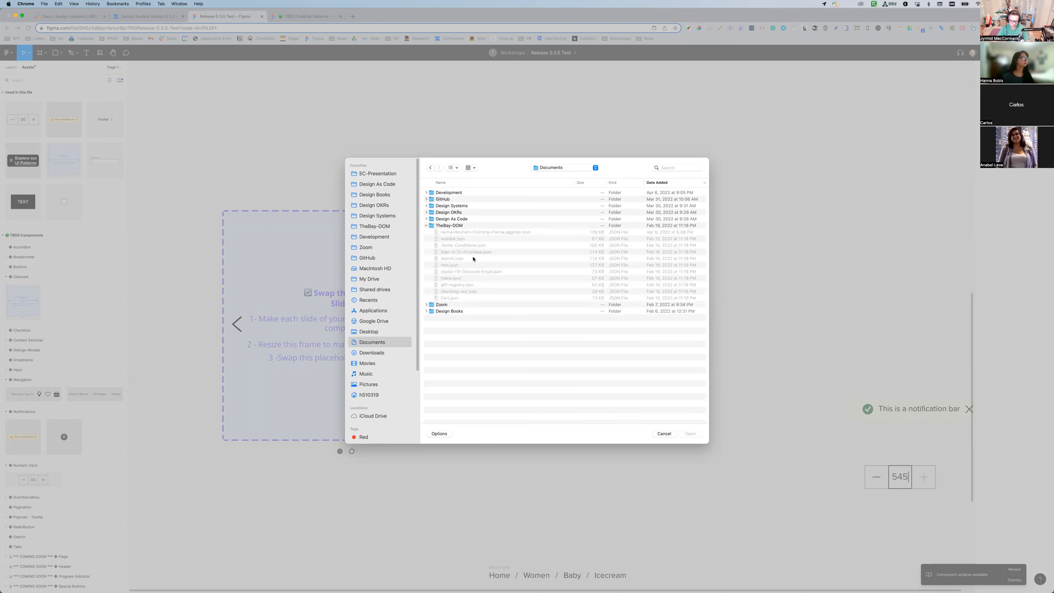
{"action": "left_click", "coordinate": [427, 226]}
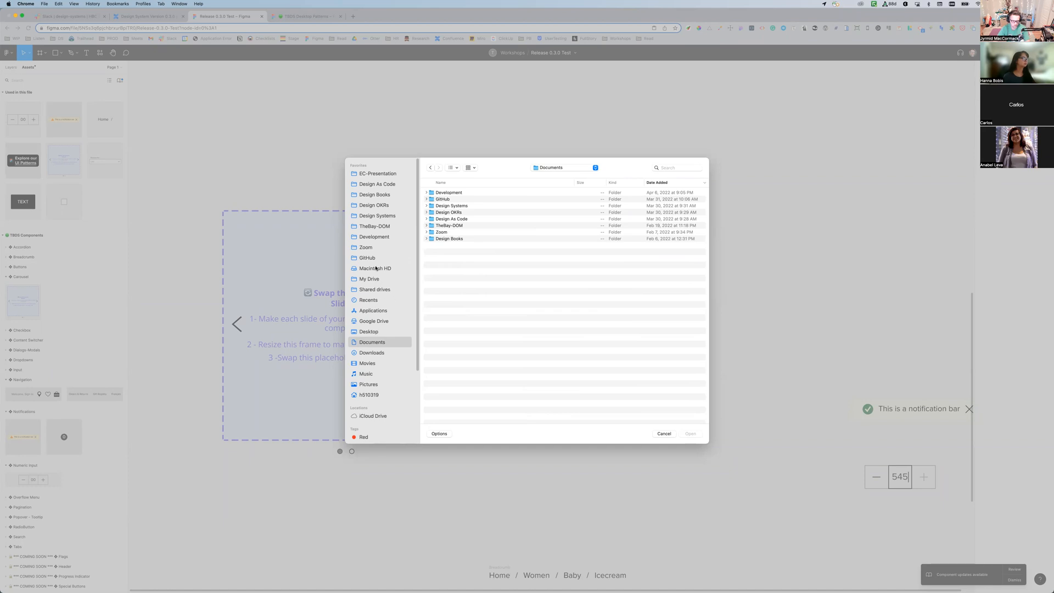
{"action": "left_click", "coordinate": [664, 433]}
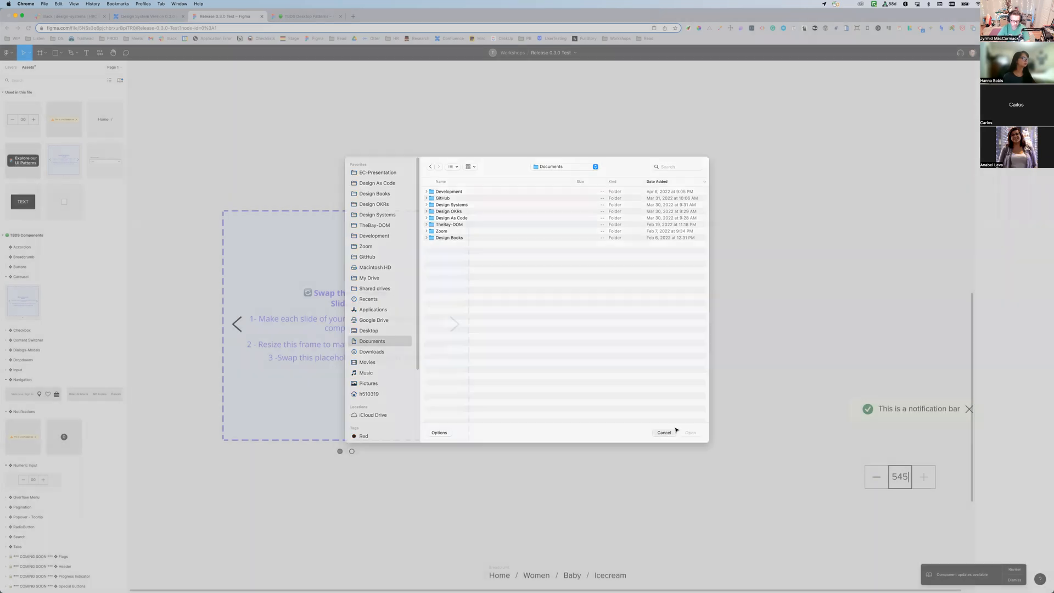
Switch to a new browser tab and open the thebay.com home page
{"action": "left_click", "coordinate": [353, 16]}
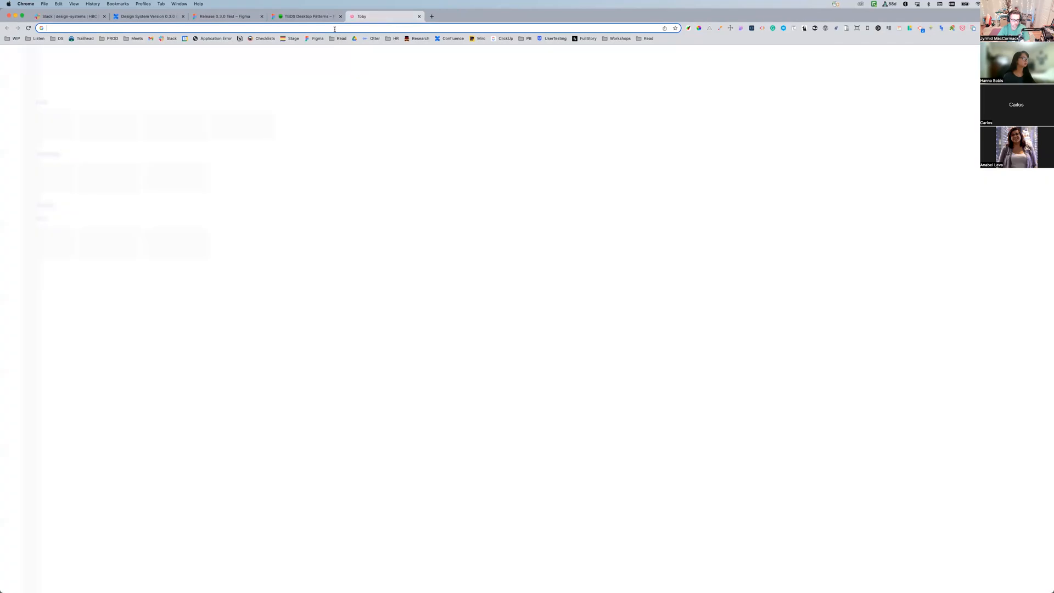
{"action": "type", "text": "thebay"}
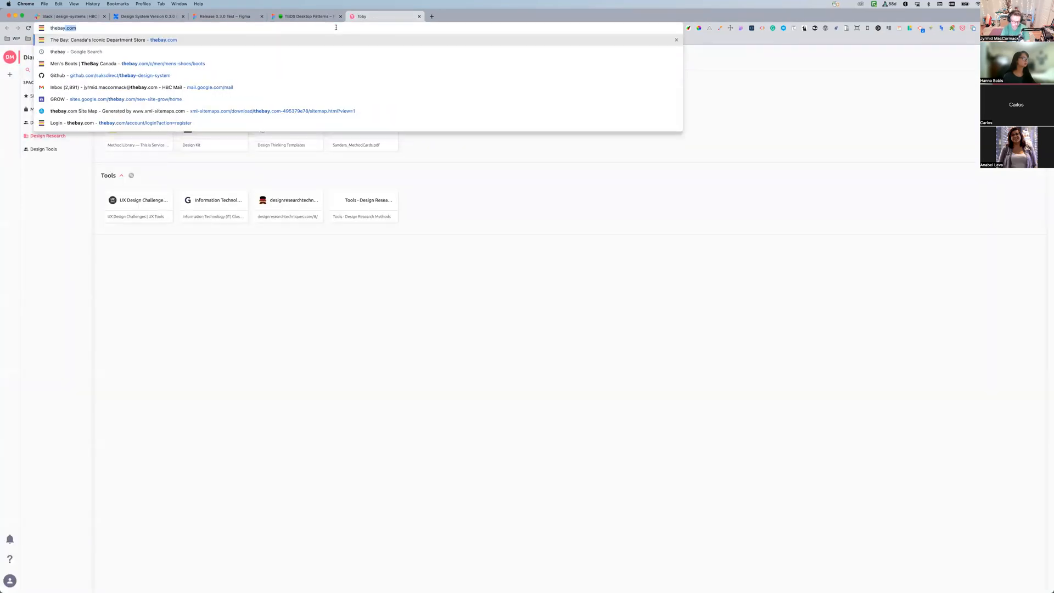
{"action": "key", "text": "Return"}
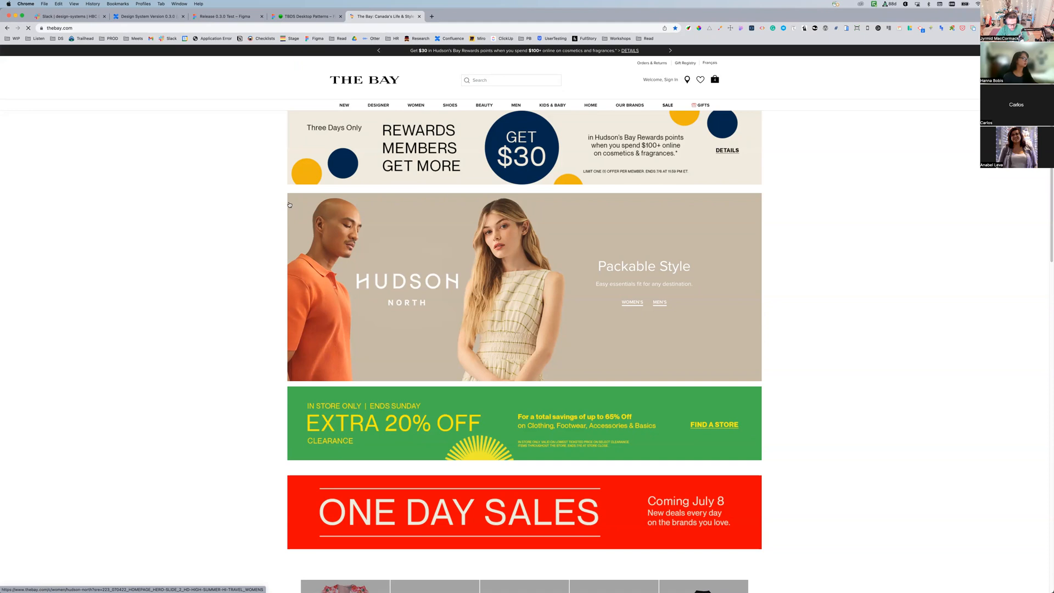
Capture the two-model part of the Hudson North banner and paste it beside the carousel in the Release 0.3.0 Test file in Figma
{"action": "key", "text": "super+shift+4"}
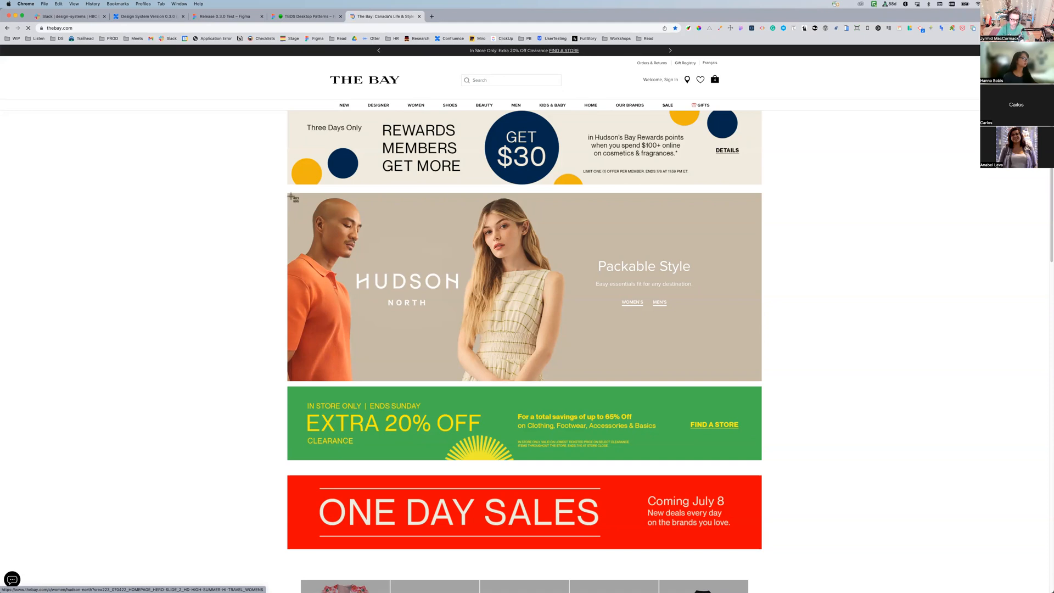
{"action": "left_click_drag", "start_coordinate": [288, 193], "coordinate": [533, 379]}
{"action": "left_click_drag", "start_coordinate": [521, 379], "coordinate": [568, 381]}
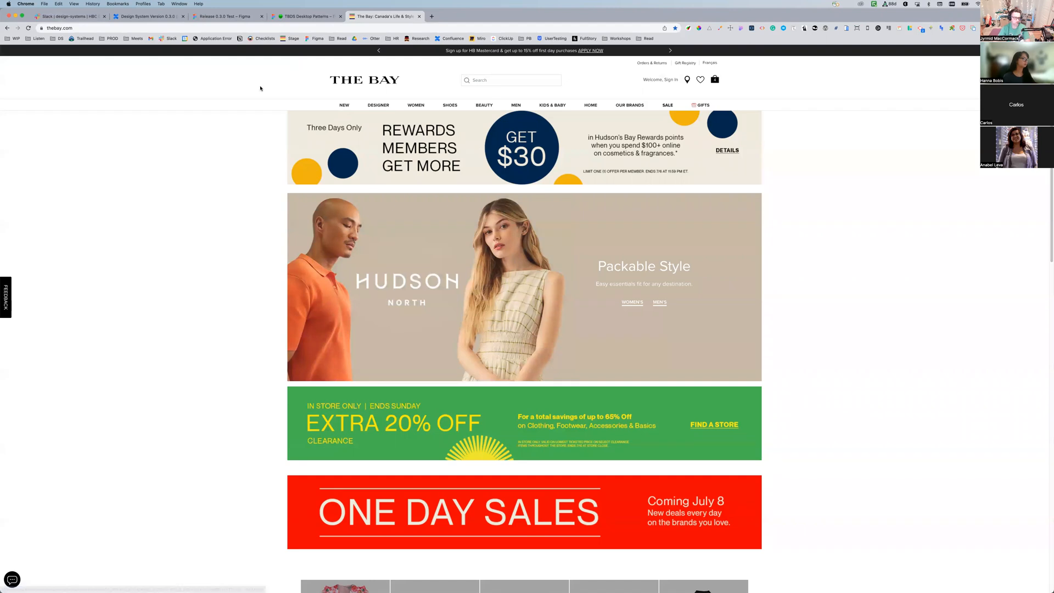
{"action": "left_click", "coordinate": [223, 15]}
{"action": "right_click", "coordinate": [718, 258]}
{"action": "left_click", "coordinate": [730, 261]}
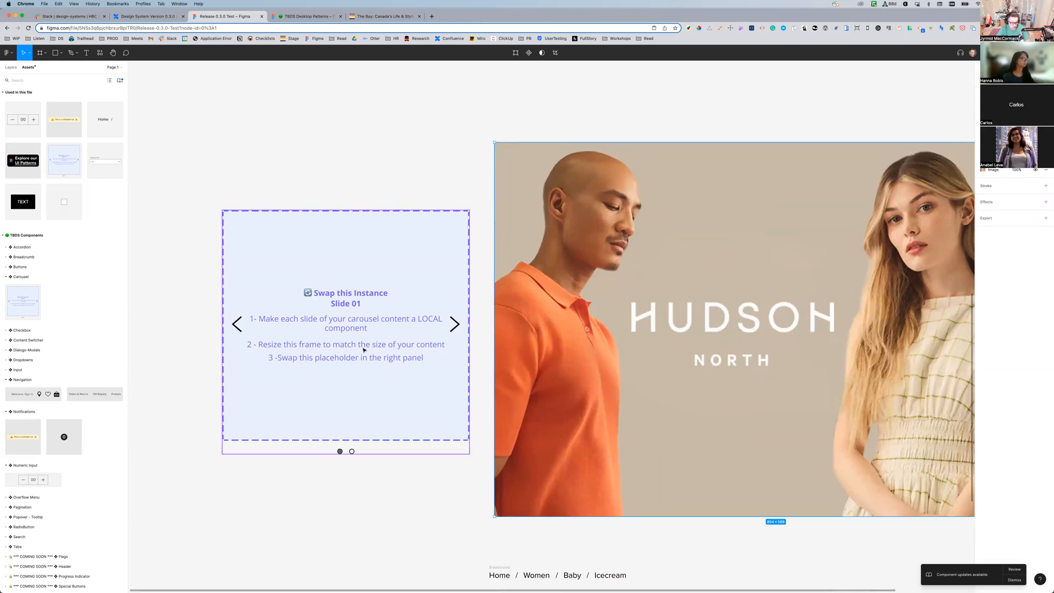
Scale the pasted Hudson North image down to about 413 × 275 and place it just beside the carousel
{"action": "scroll", "coordinate": [487, 370], "scroll_direction": "right", "scroll_amount": 6}
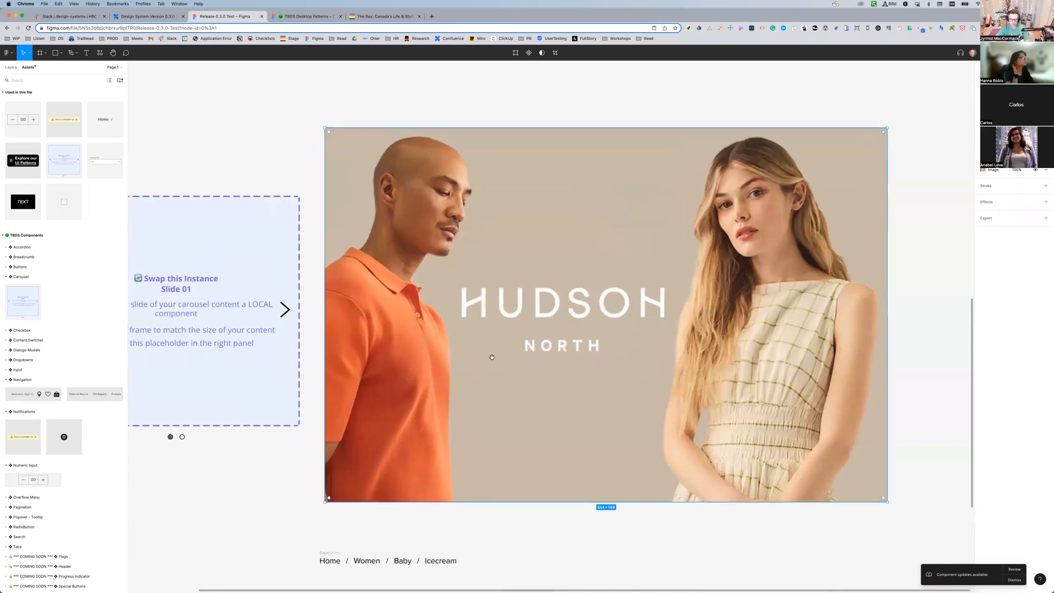
{"action": "left_click_drag", "start_coordinate": [888, 501], "coordinate": [598, 298]}
{"action": "left_click_drag", "start_coordinate": [450, 193], "coordinate": [433, 282]}
{"action": "scroll", "coordinate": [310, 282], "scroll_direction": "left", "scroll_amount": 5}
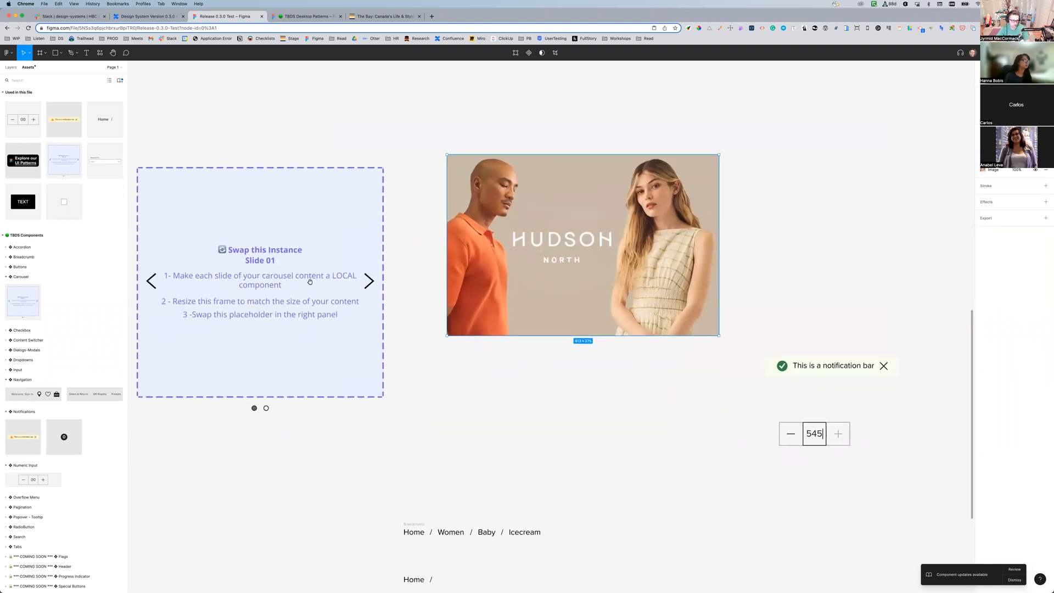
{"action": "left_click_drag", "start_coordinate": [553, 249], "coordinate": [533, 264]}
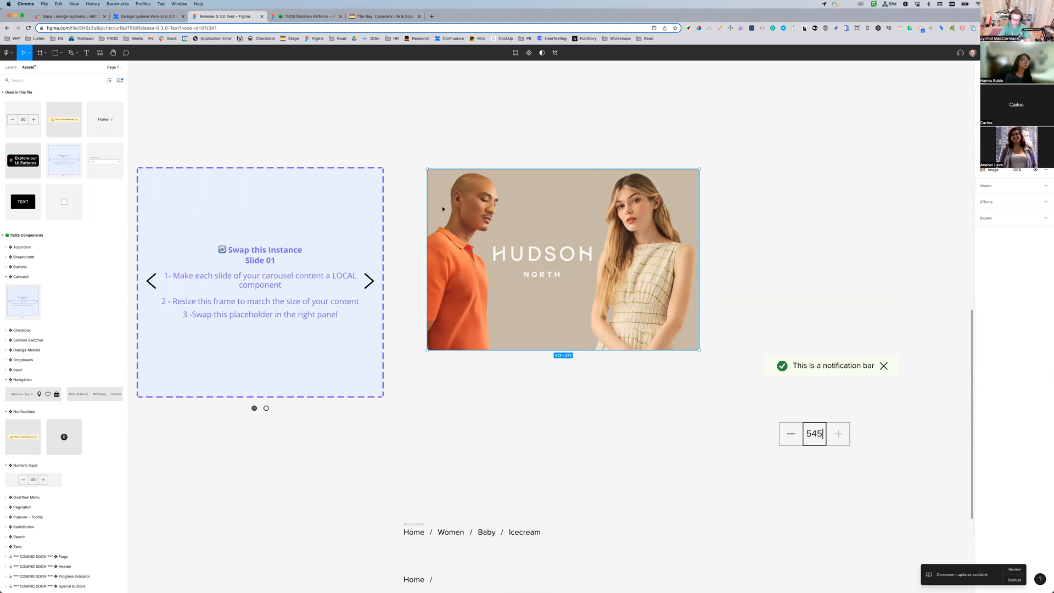
Turn the Hudson North image into a component and rename it carousel-Imagery/image 1
{"action": "left_click", "coordinate": [515, 119]}
{"action": "left_click", "coordinate": [436, 242]}
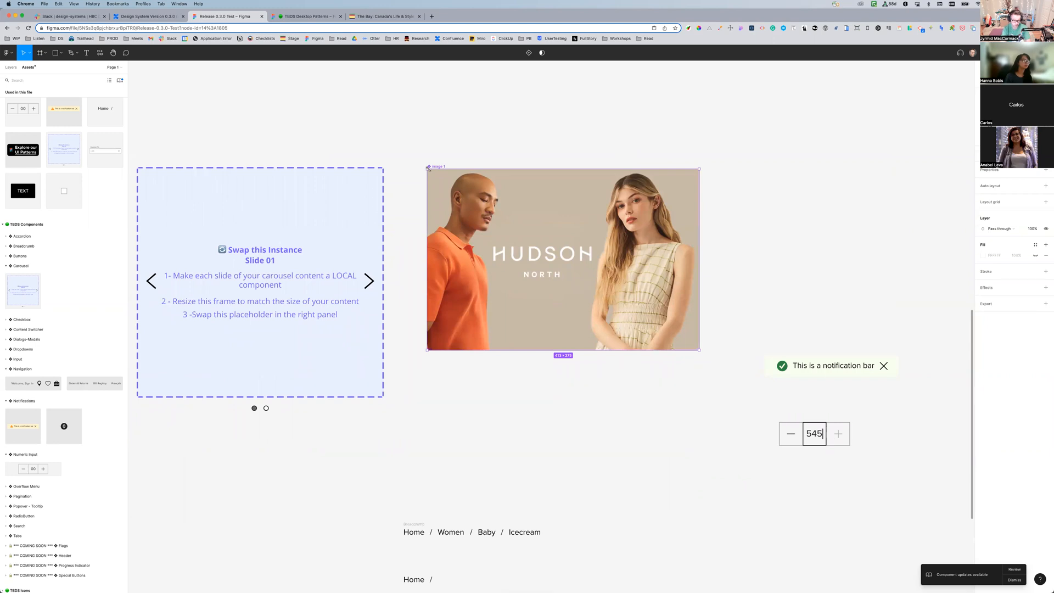
{"action": "key", "text": "super+r"}
{"action": "key", "text": "Left"}
{"action": "type", "text": "carousel-Imagery/"}
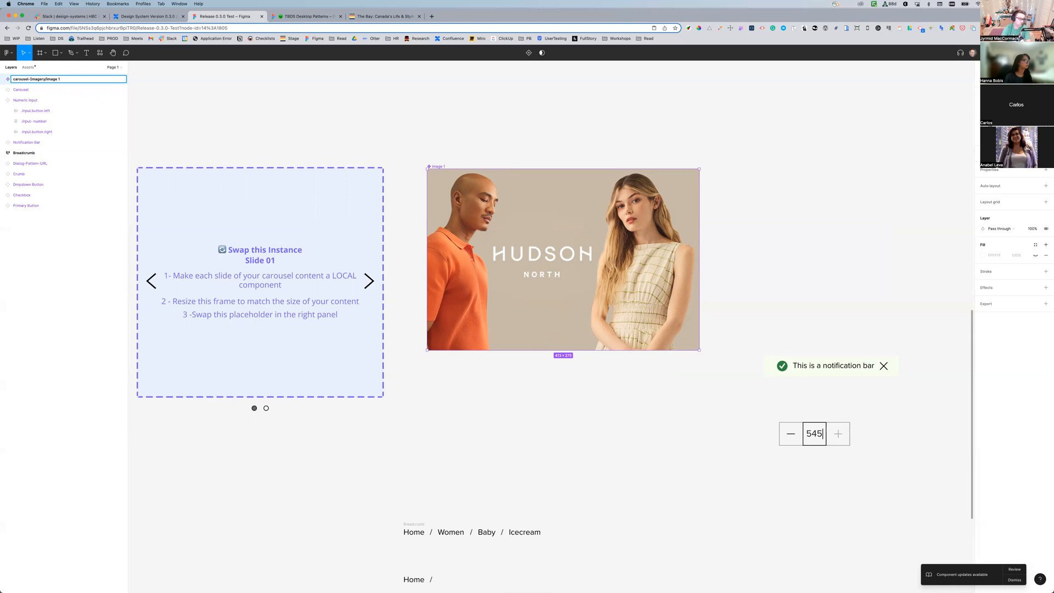
{"action": "key", "text": "Return"}
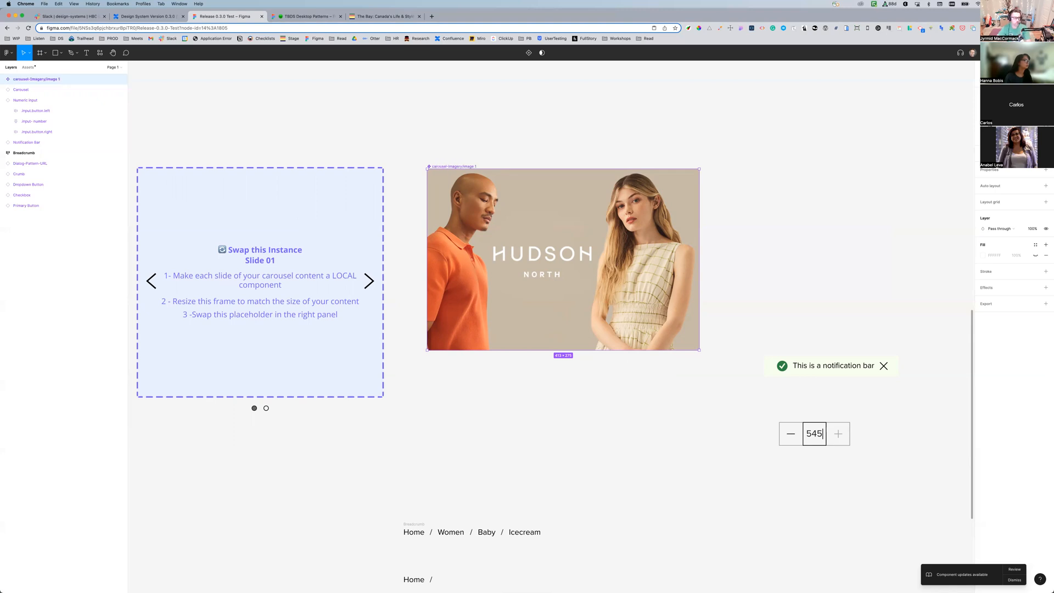
{"action": "left_click", "coordinate": [437, 142]}
{"action": "left_click", "coordinate": [521, 246]}
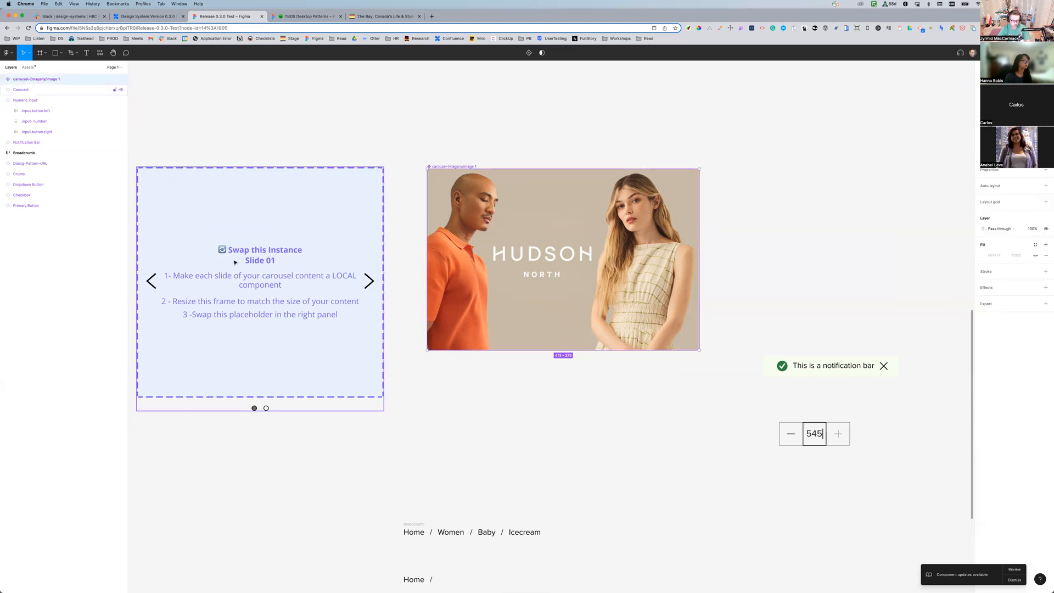
Try the carousel with 4 slides and return its number of slides to 2
{"action": "left_click", "coordinate": [266, 210]}
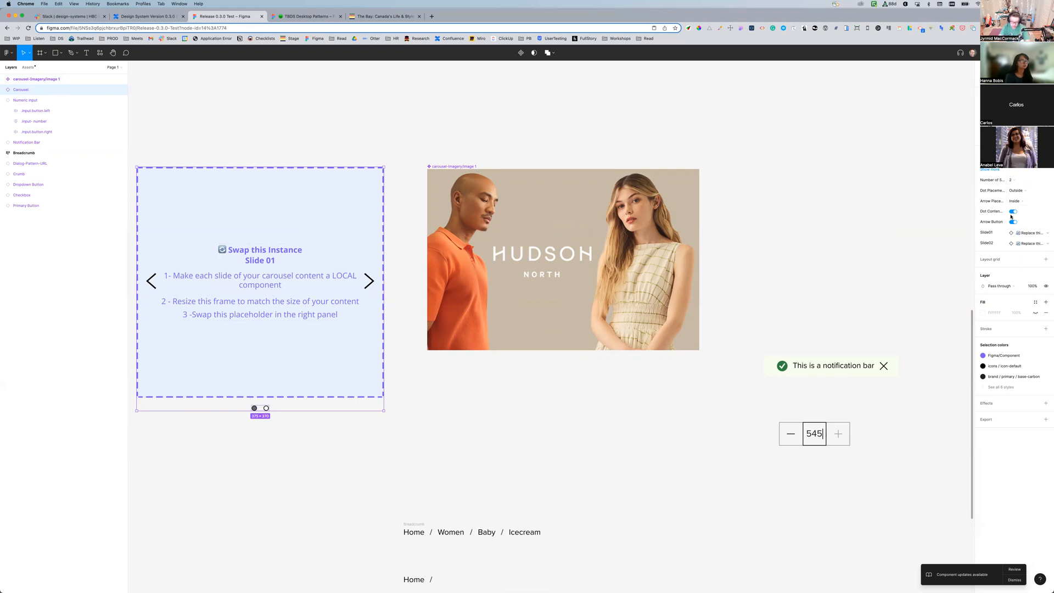
{"action": "left_click", "coordinate": [1019, 182]}
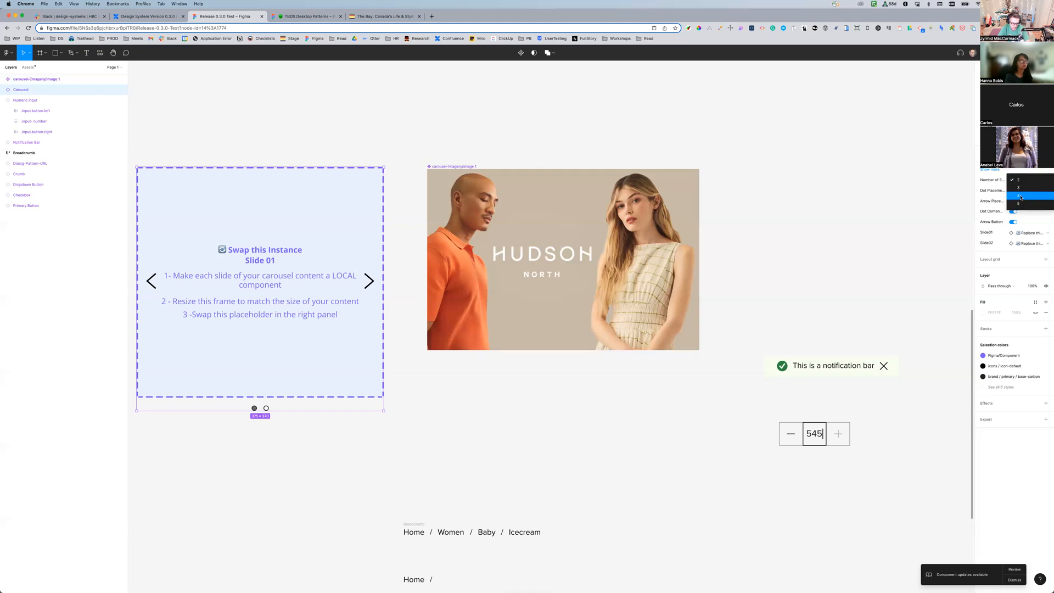
{"action": "left_click", "coordinate": [1021, 196]}
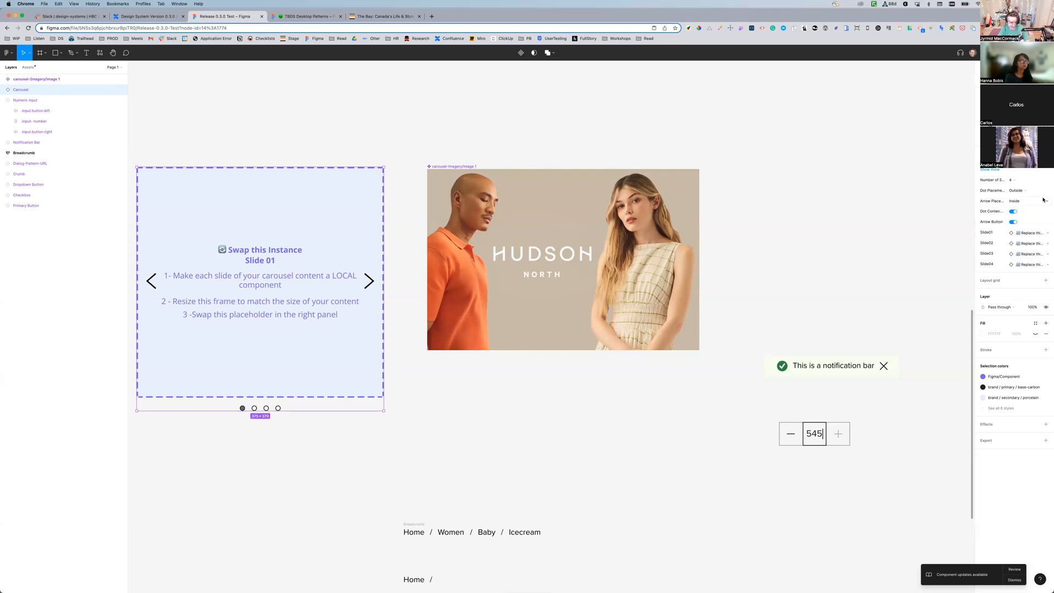
{"action": "left_click", "coordinate": [1025, 179]}
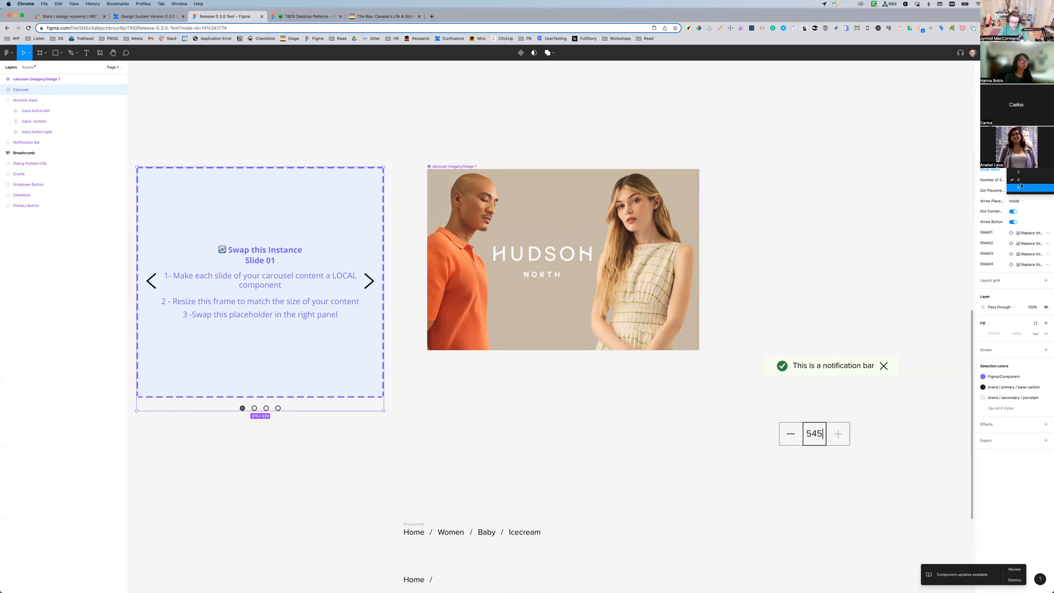
{"action": "left_click", "coordinate": [1019, 165]}
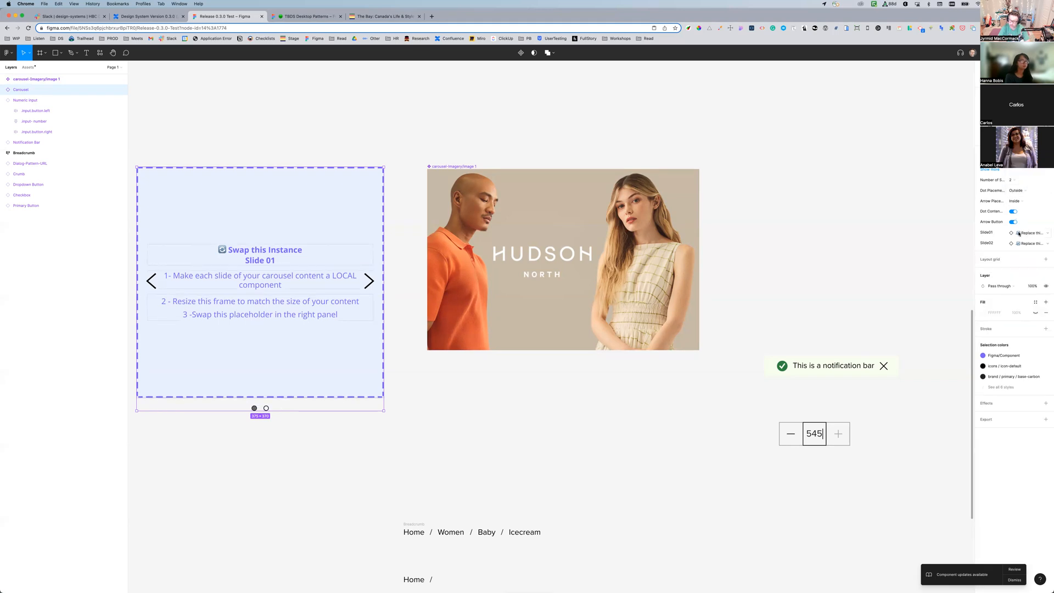
Try the carousel's dot placement as Inside and restore Outside, and toggle its arrow buttons off and on again
{"action": "left_click", "coordinate": [1016, 192]}
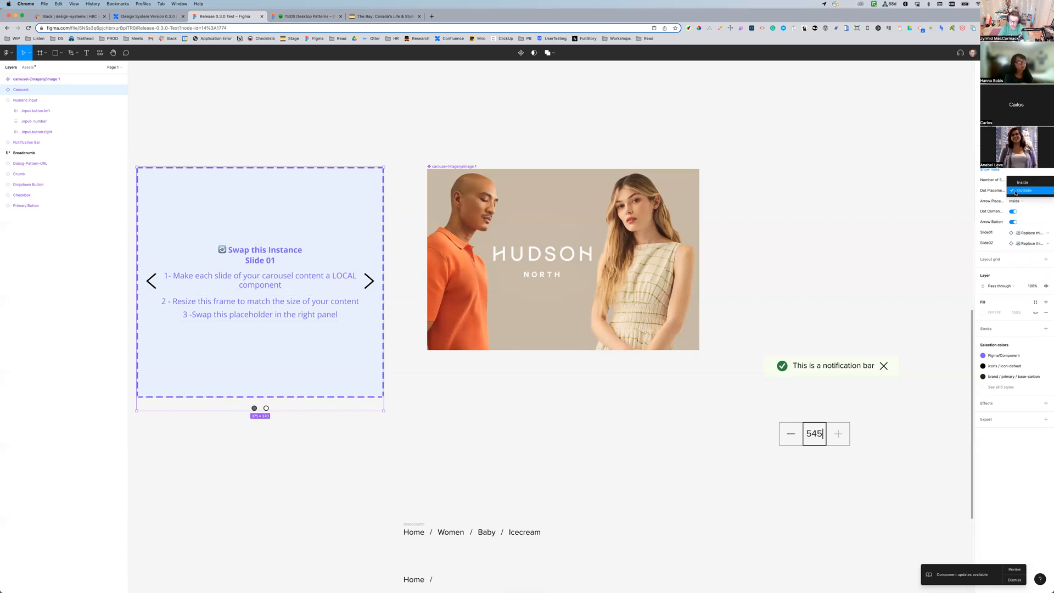
{"action": "left_click", "coordinate": [1022, 183]}
{"action": "left_click", "coordinate": [1018, 192]}
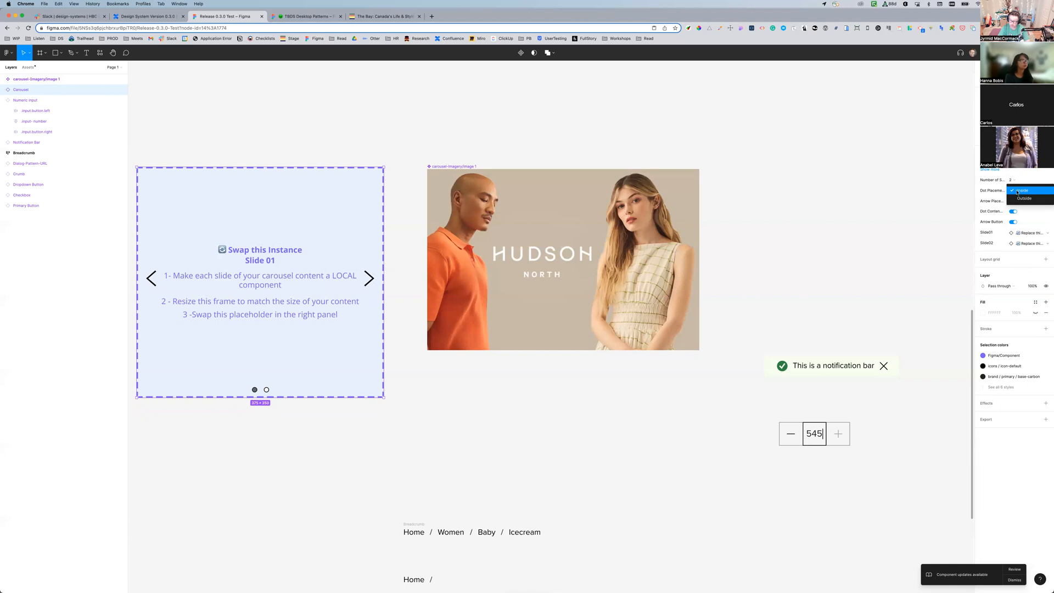
{"action": "left_click", "coordinate": [1022, 199]}
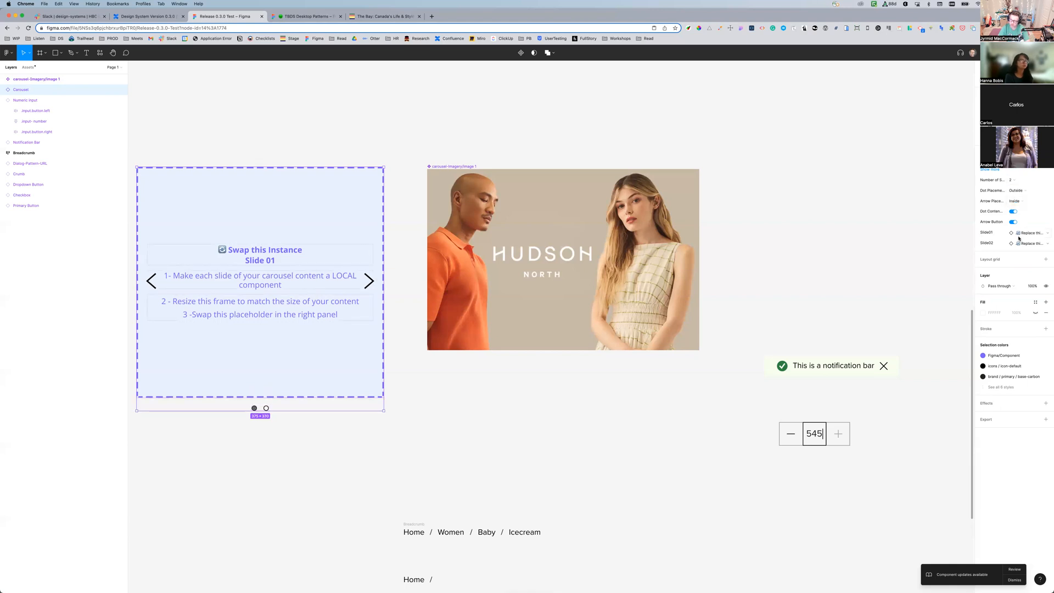
{"action": "left_click", "coordinate": [1013, 222]}
{"action": "left_click", "coordinate": [1014, 222]}
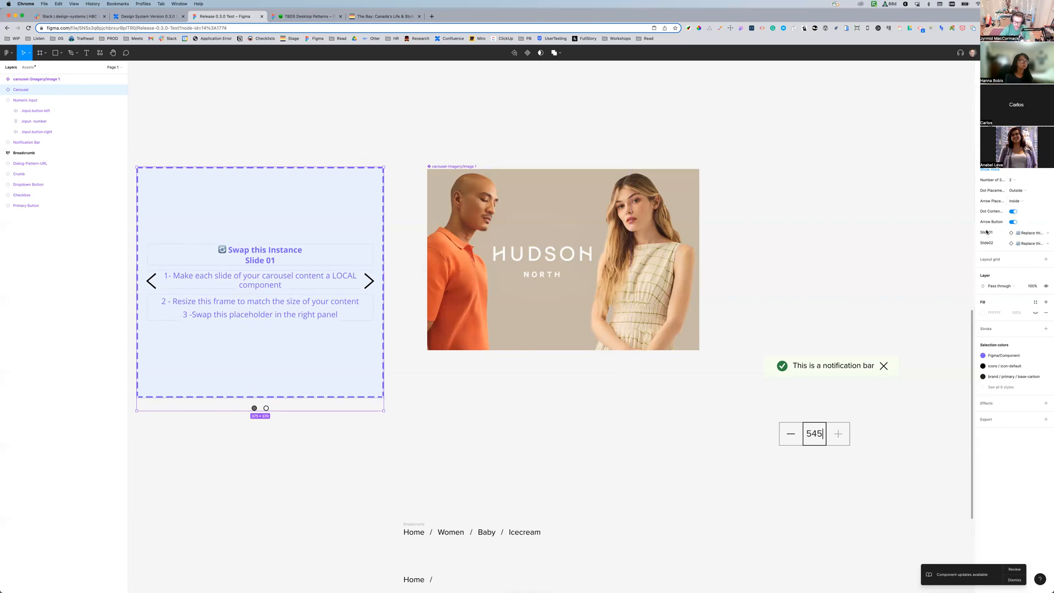
Swap the carousel's Slide01 for the local carousel-Imagery component image 1 and widen the carousel to about 546 px
{"action": "left_click", "coordinate": [1033, 234]}
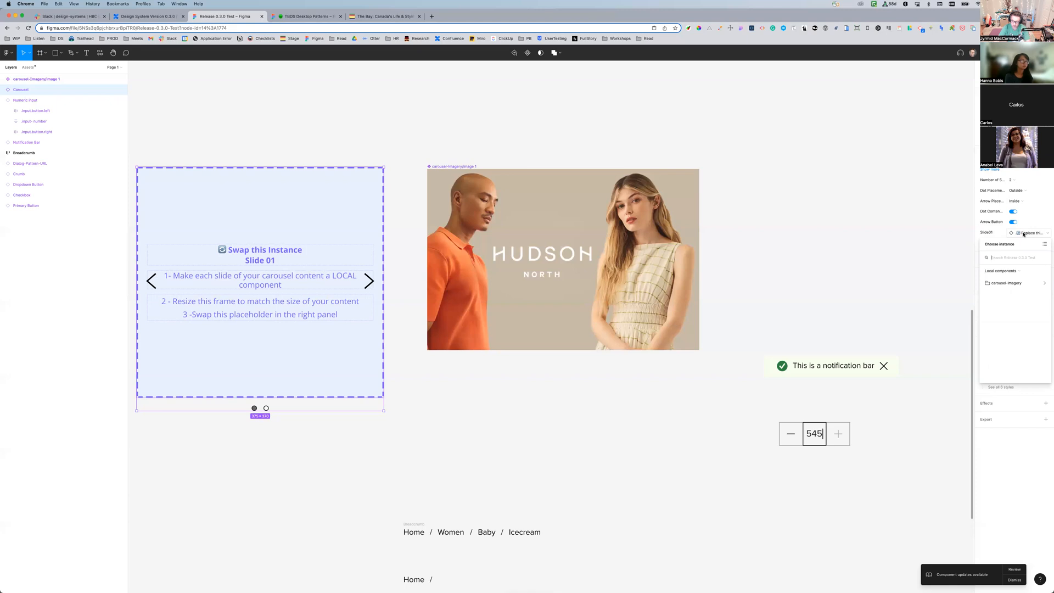
{"action": "left_click", "coordinate": [1017, 284]}
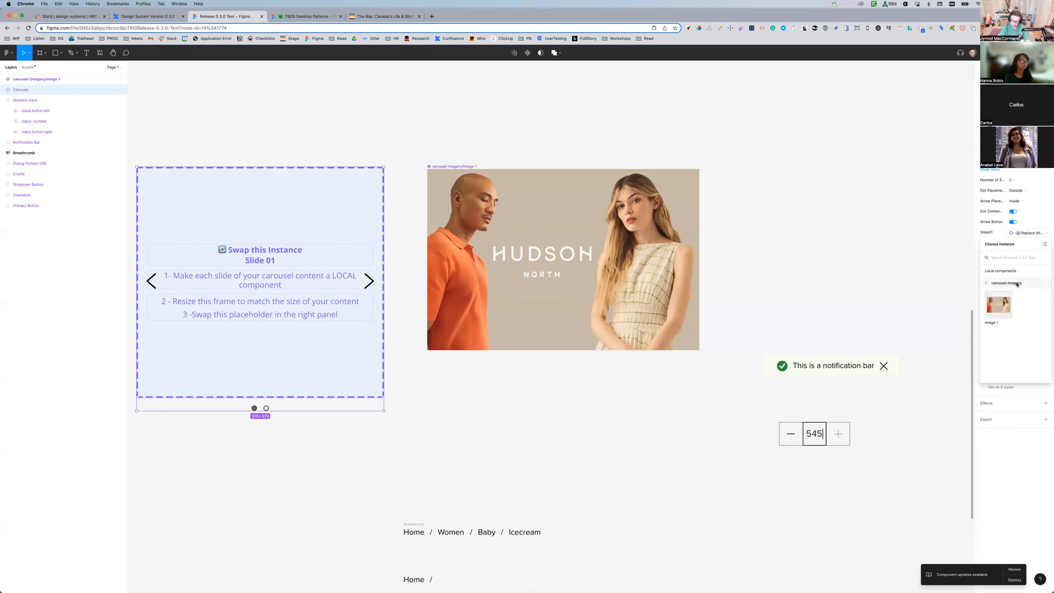
{"action": "left_click", "coordinate": [999, 305]}
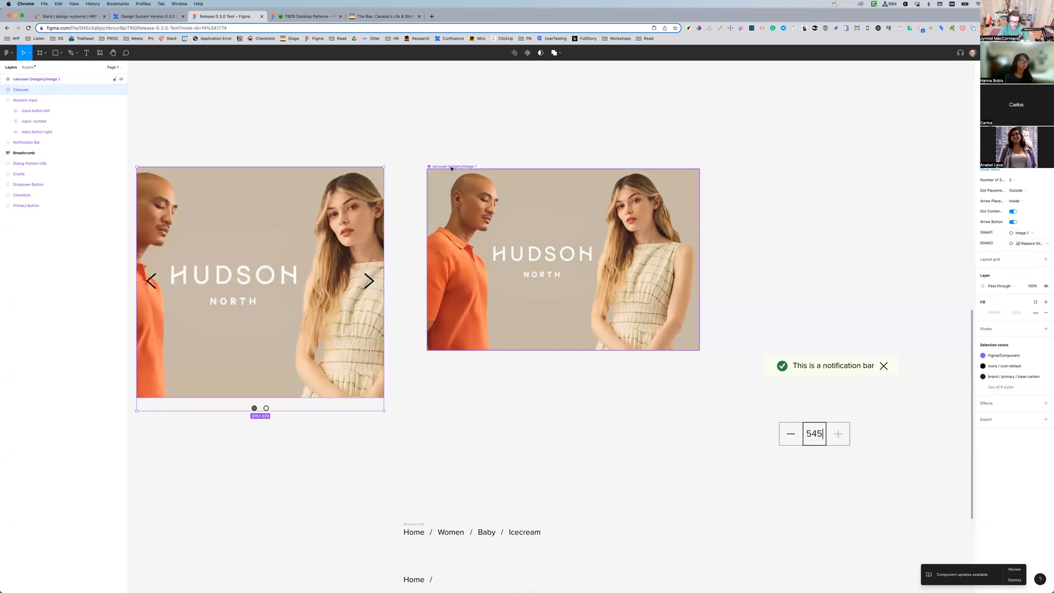
{"action": "left_click_drag", "start_coordinate": [385, 253], "coordinate": [498, 256]}
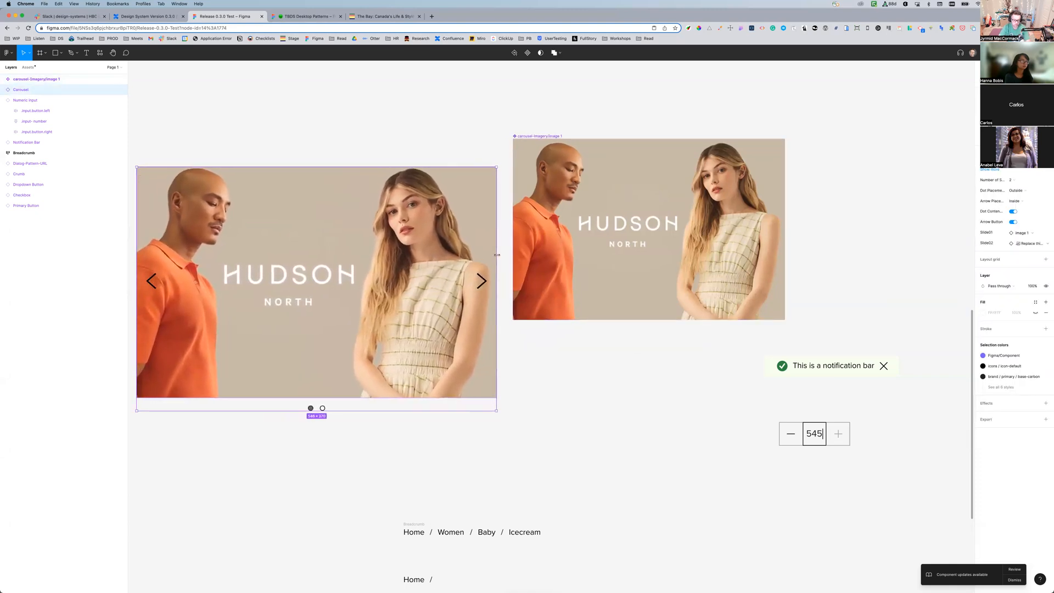
Move the carousel-Imagery/image 1 component farther from the carousel and deselect it
{"action": "scroll", "coordinate": [657, 363], "scroll_direction": "left", "scroll_amount": 5}
{"action": "scroll", "coordinate": [668, 382], "scroll_direction": "up", "scroll_amount": 2}
{"action": "left_click_drag", "start_coordinate": [660, 199], "coordinate": [762, 186]}
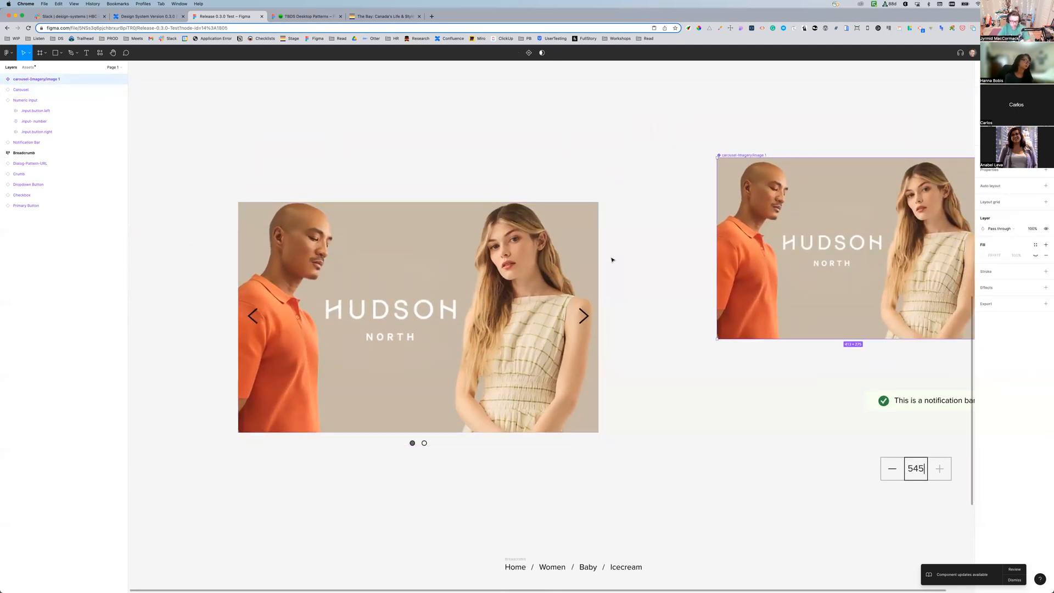
{"action": "scroll", "coordinate": [656, 316], "scroll_direction": "down", "scroll_amount": 2}
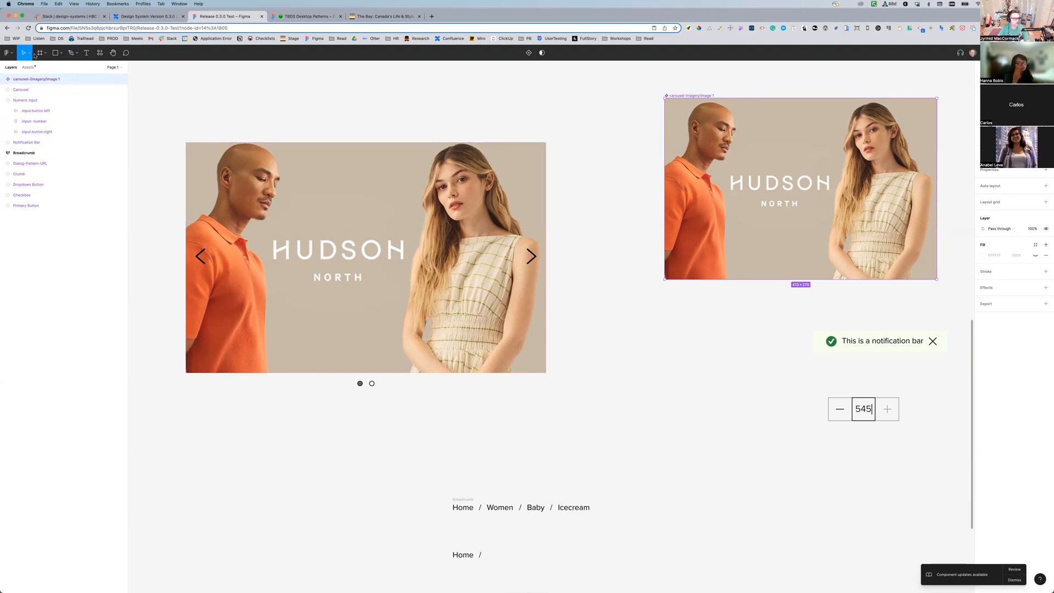
{"action": "left_click", "coordinate": [164, 94]}
Place the modal header component from the Dialogs-Modals library group on the empty canvas below the numeric input
{"action": "left_click", "coordinate": [29, 67]}
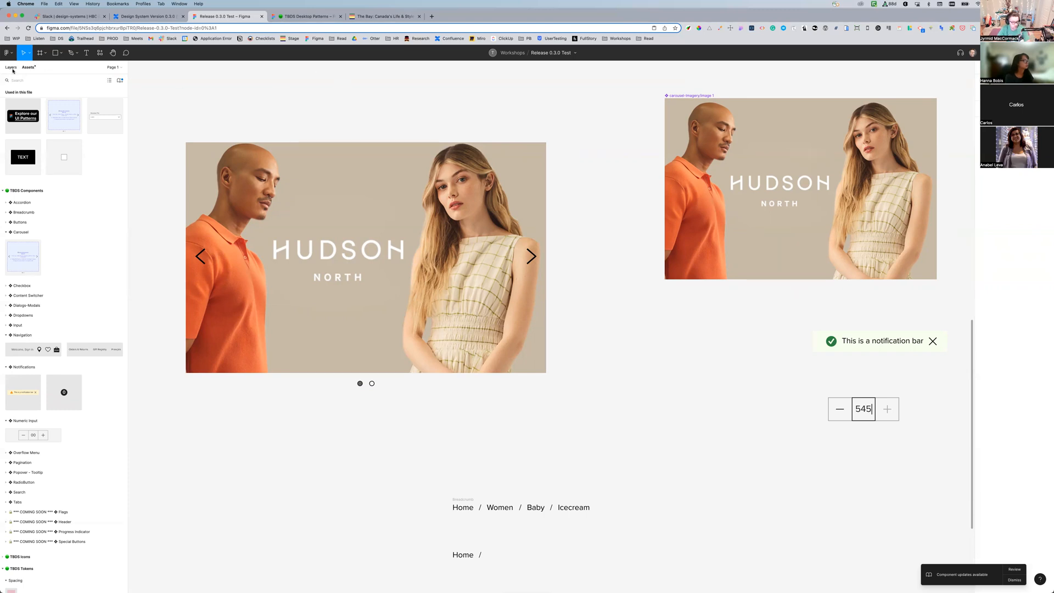
{"action": "left_click", "coordinate": [11, 68]}
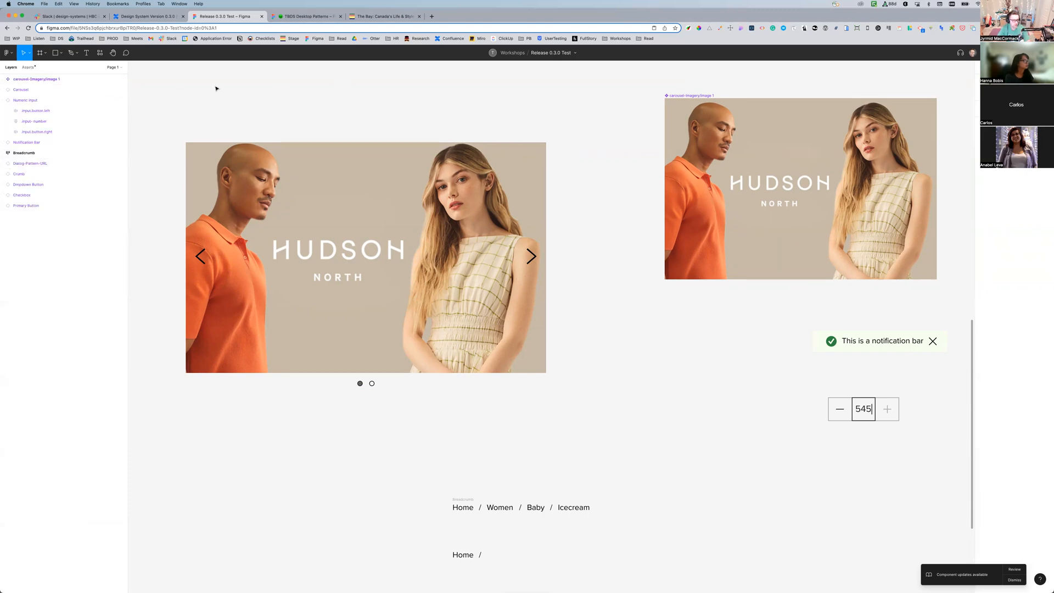
{"action": "scroll", "coordinate": [551, 467], "scroll_direction": "down", "scroll_amount": 5}
{"action": "scroll", "coordinate": [551, 466], "scroll_direction": "right", "scroll_amount": 10}
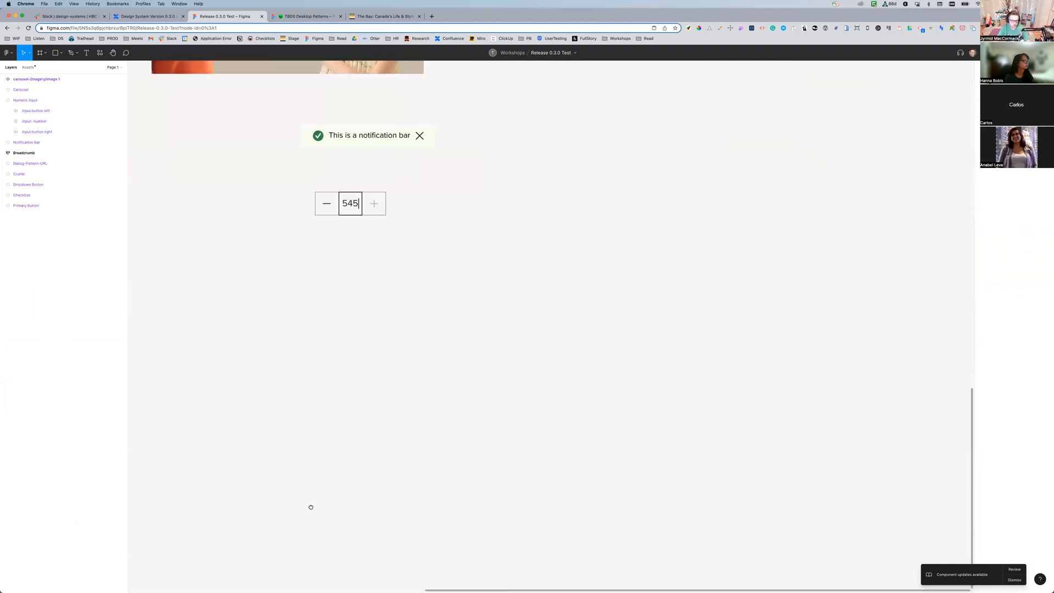
{"action": "scroll", "coordinate": [364, 518], "scroll_direction": "left", "scroll_amount": 4}
{"action": "scroll", "coordinate": [365, 518], "scroll_direction": "up", "scroll_amount": 1}
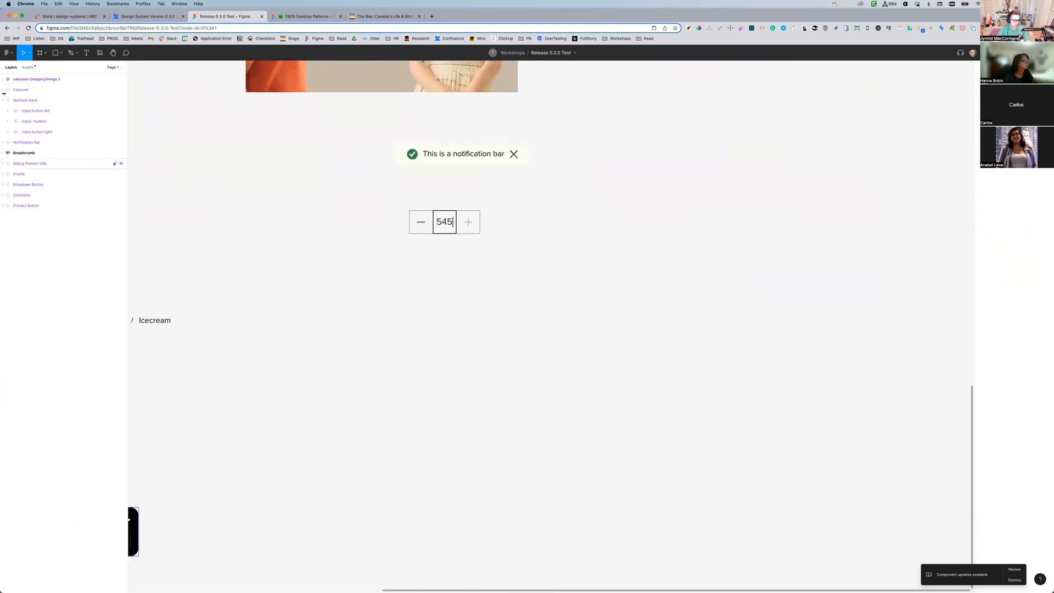
{"action": "left_click", "coordinate": [27, 67]}
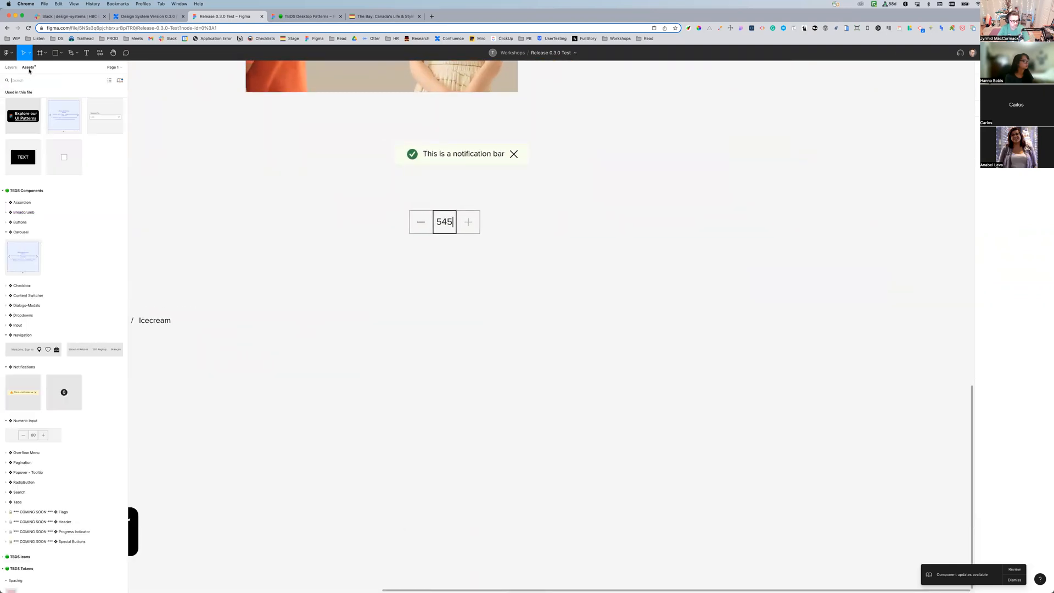
{"action": "left_click", "coordinate": [4, 233]}
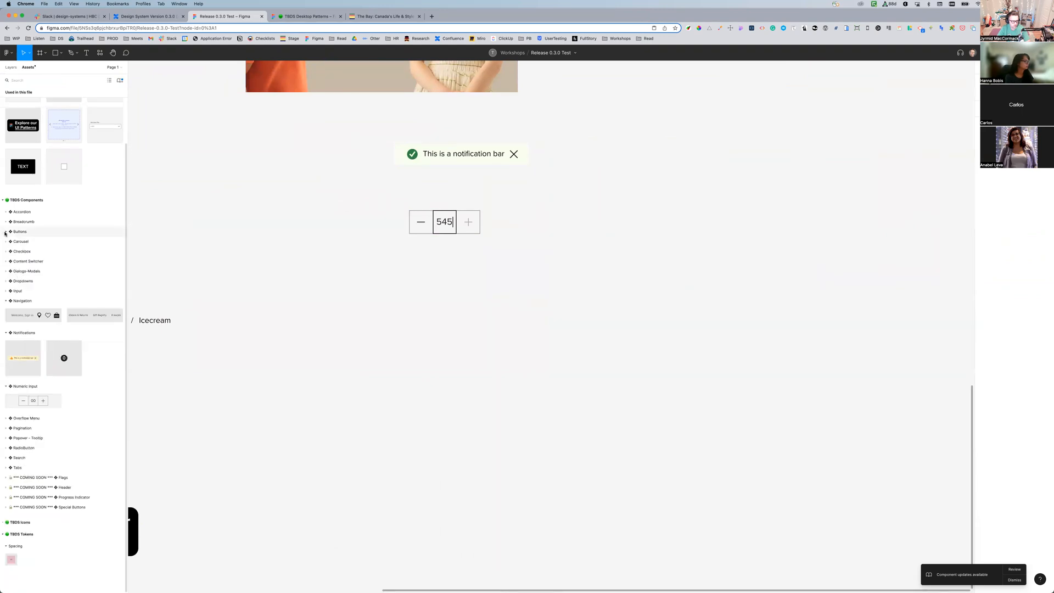
{"action": "left_click", "coordinate": [5, 271]}
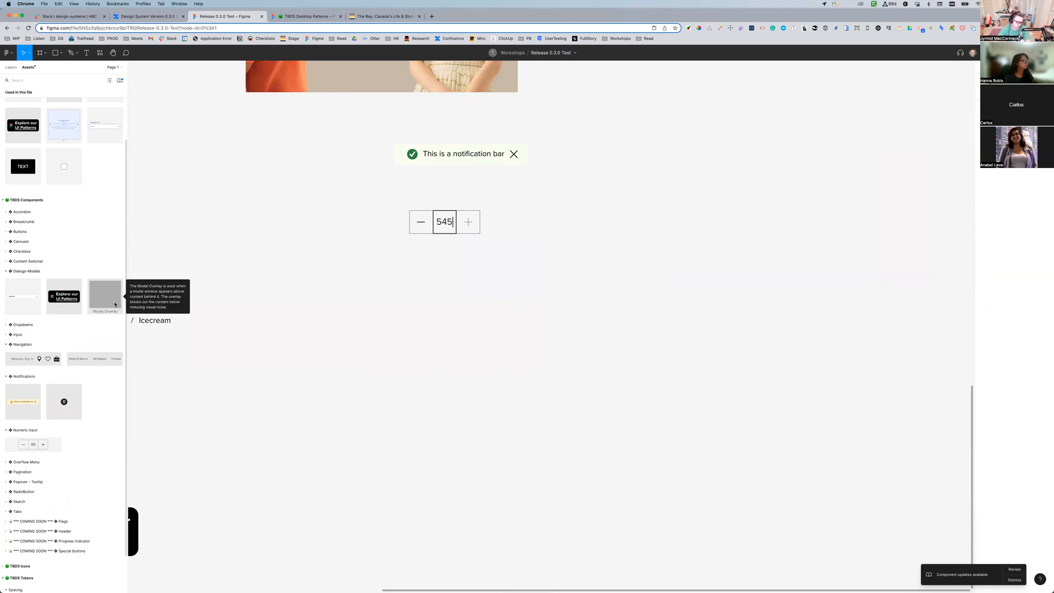
{"action": "left_click_drag", "start_coordinate": [23, 304], "coordinate": [332, 341]}
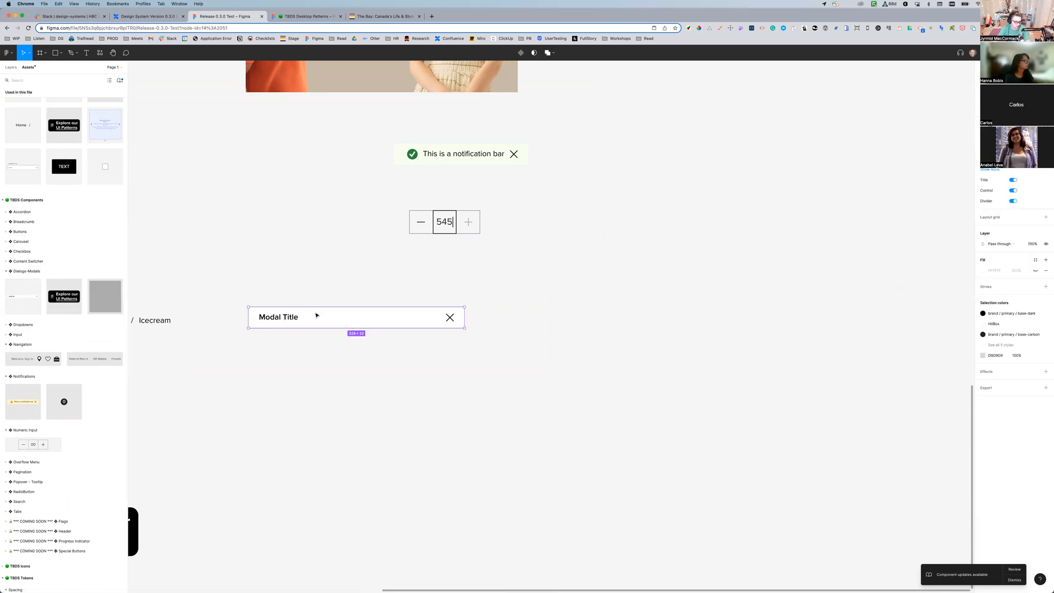
Place a Modal Overlay behind the modal header and move both up so they overlap the Hudson North image
{"action": "left_click_drag", "start_coordinate": [92, 299], "coordinate": [207, 278]}
{"action": "key", "text": "super+["}
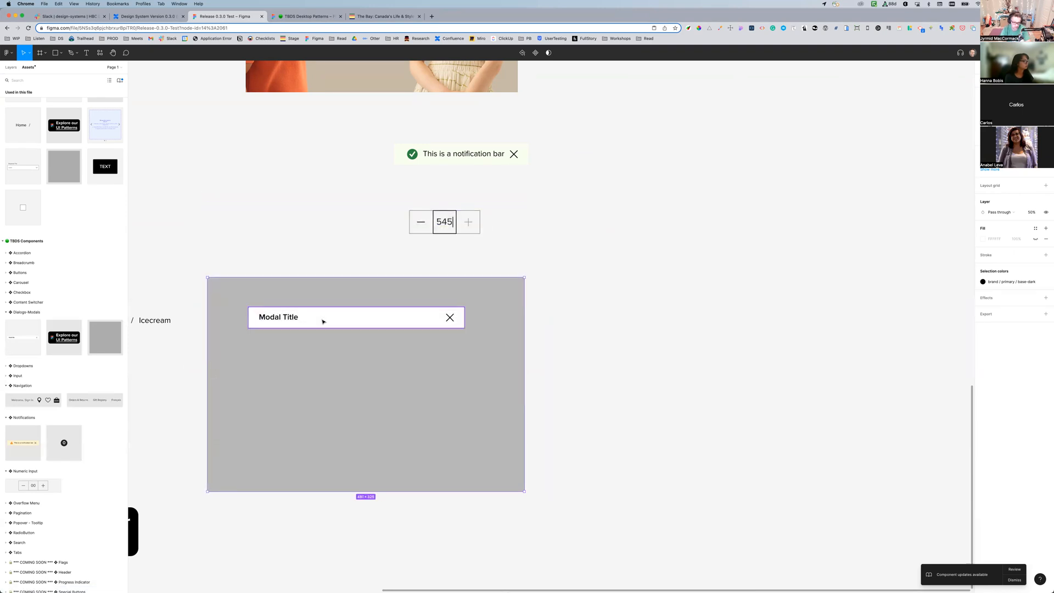
{"action": "left_click_drag", "start_coordinate": [384, 291], "coordinate": [397, 81]}
{"action": "left_click_drag", "start_coordinate": [355, 324], "coordinate": [372, 135]}
{"action": "scroll", "coordinate": [490, 308], "scroll_direction": "up", "scroll_amount": 5}
{"action": "scroll", "coordinate": [490, 309], "scroll_direction": "left", "scroll_amount": 2}
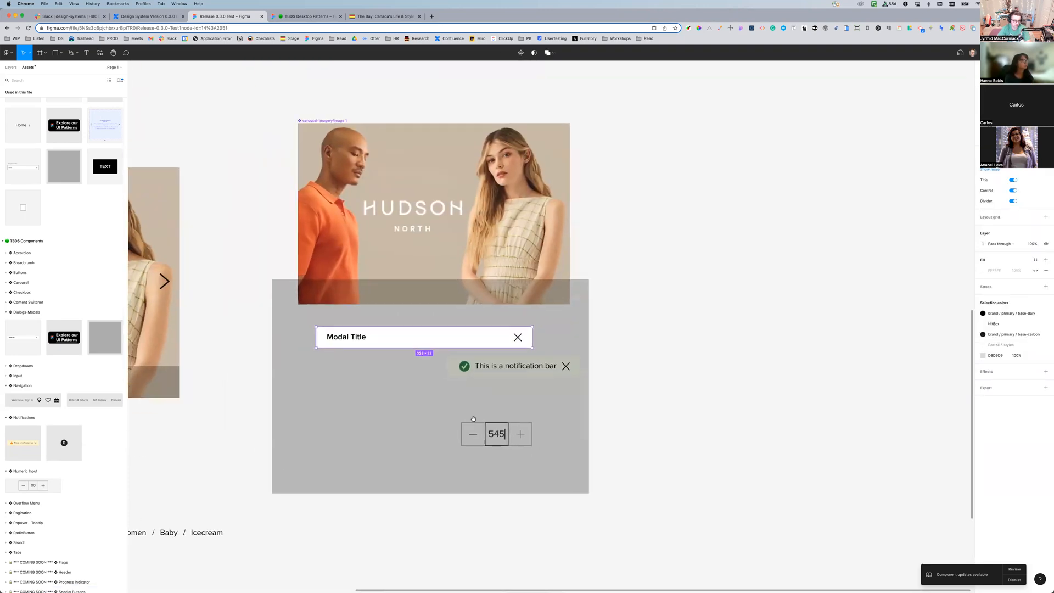
Enlarge the Modal Overlay to about 773 by 617 px and position it over the image, notification bar and numeric input
{"action": "left_click", "coordinate": [388, 285]}
{"action": "left_click", "coordinate": [273, 281]}
{"action": "left_click_drag", "start_coordinate": [273, 280], "coordinate": [210, 85]}
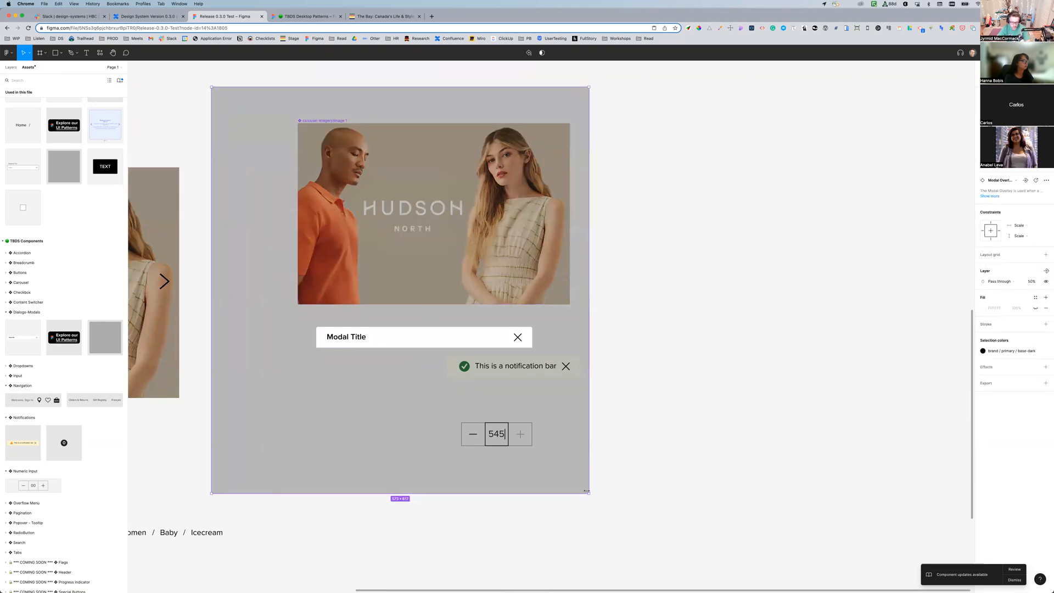
{"action": "left_click_drag", "start_coordinate": [589, 494], "coordinate": [721, 493]}
{"action": "left_click_drag", "start_coordinate": [399, 337], "coordinate": [404, 368]}
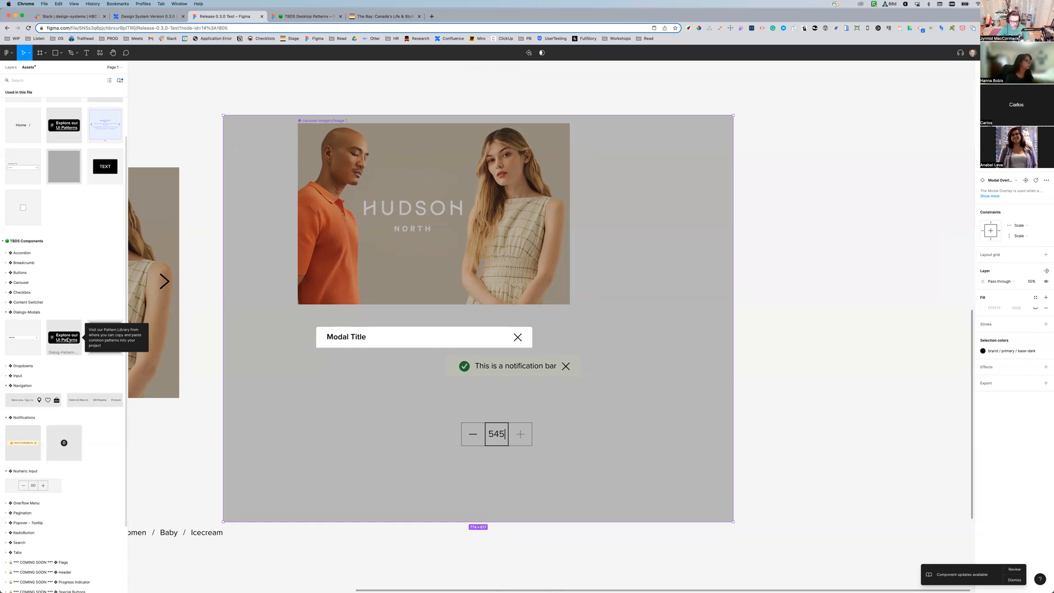
Place the Explore our UI Patterns component below the overlay and open its linked TBDS Desktop Patterns file
{"action": "left_click_drag", "start_coordinate": [64, 340], "coordinate": [500, 558]}
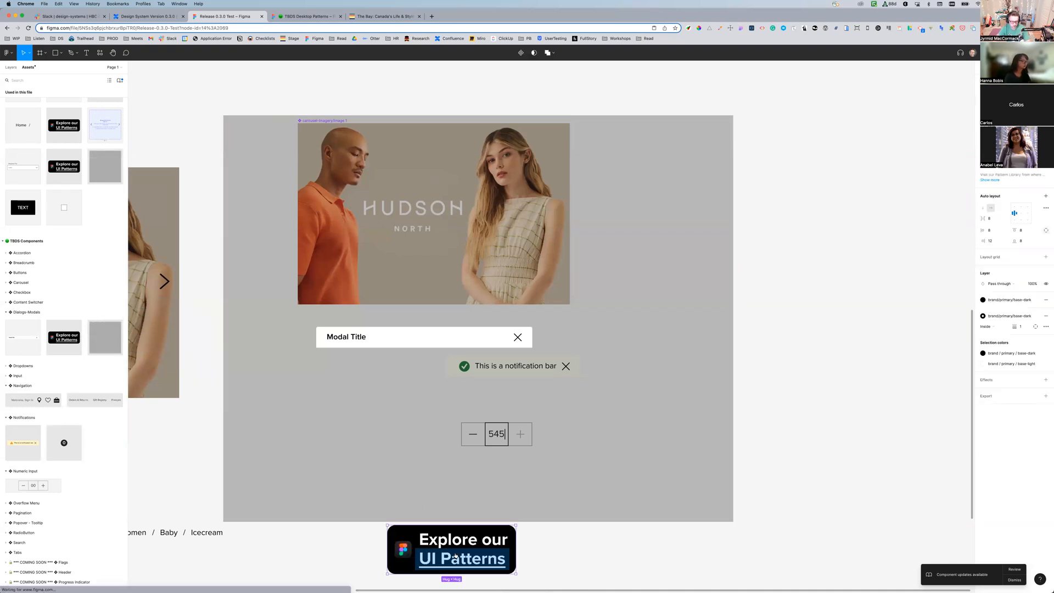
{"action": "double_click", "coordinate": [500, 558]}
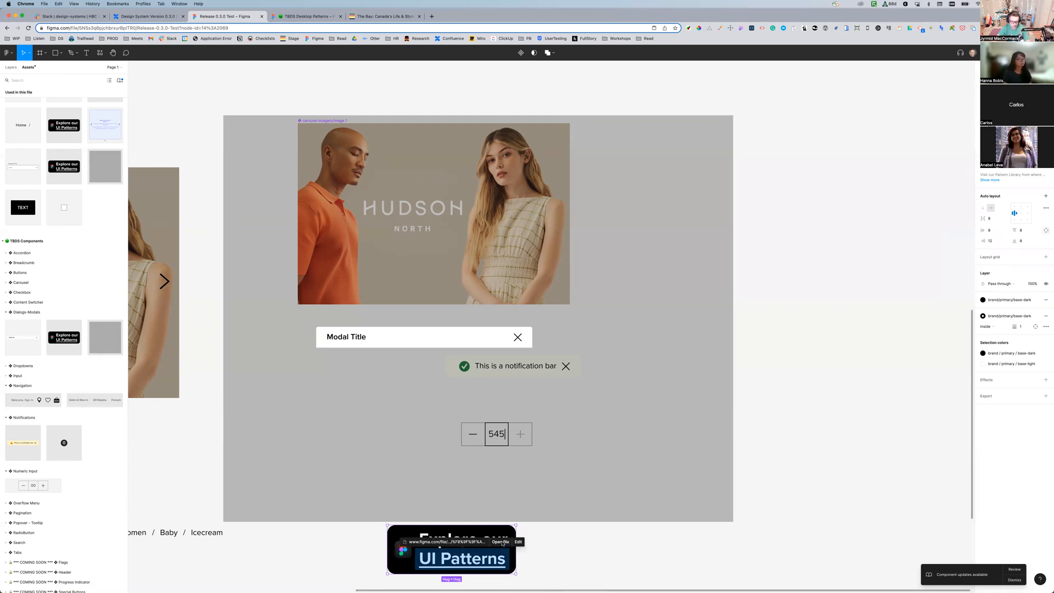
{"action": "key", "text": "Escape"}
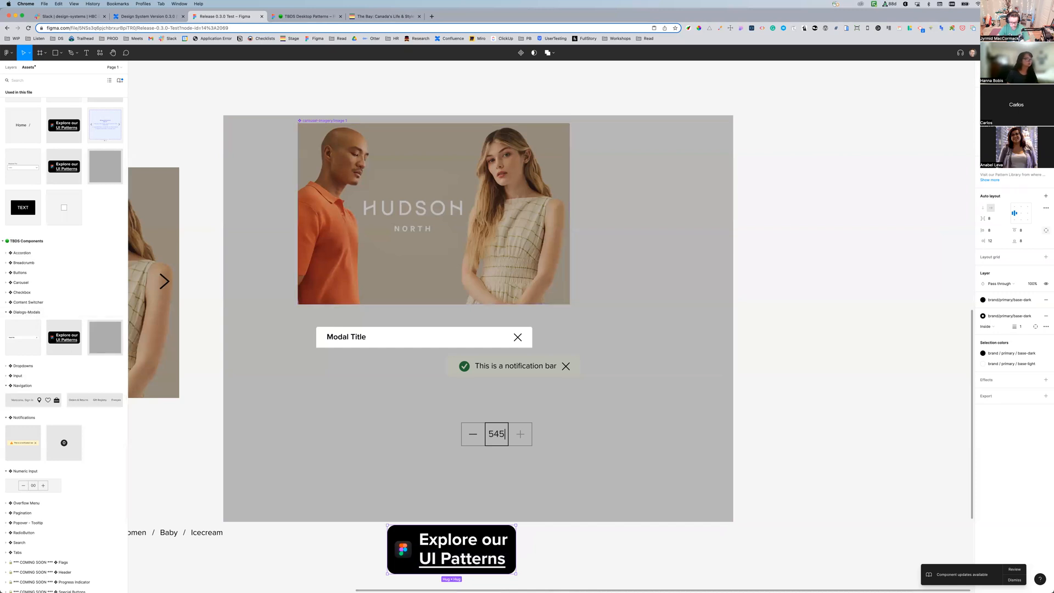
{"action": "double_click", "coordinate": [480, 561]}
{"action": "left_click", "coordinate": [501, 542]}
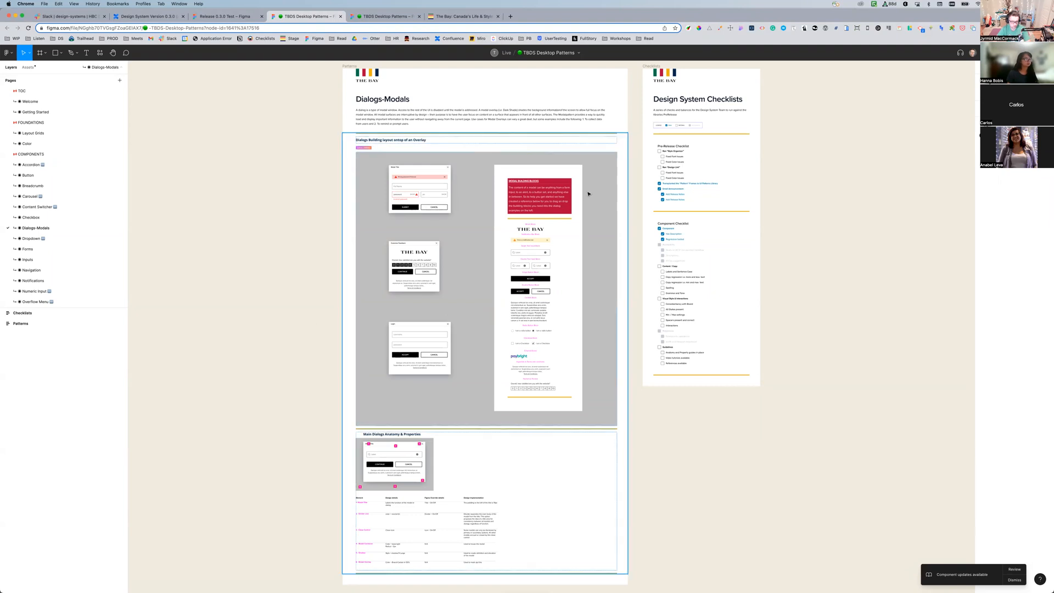
Move the THE BAY brand block from Modal Building Blocks into the Modal Title example, directly above its error notification
{"action": "scroll", "coordinate": [250, 221], "scroll_direction": "up", "scroll_amount": 5}
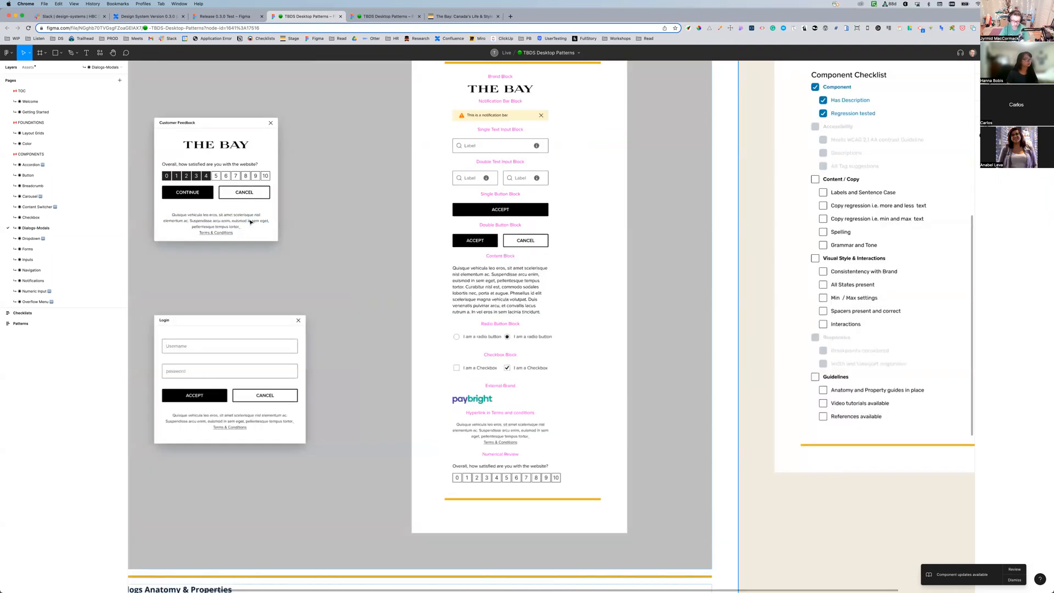
{"action": "scroll", "coordinate": [375, 460], "scroll_direction": "up", "scroll_amount": 3}
{"action": "scroll", "coordinate": [376, 460], "scroll_direction": "left", "scroll_amount": 3}
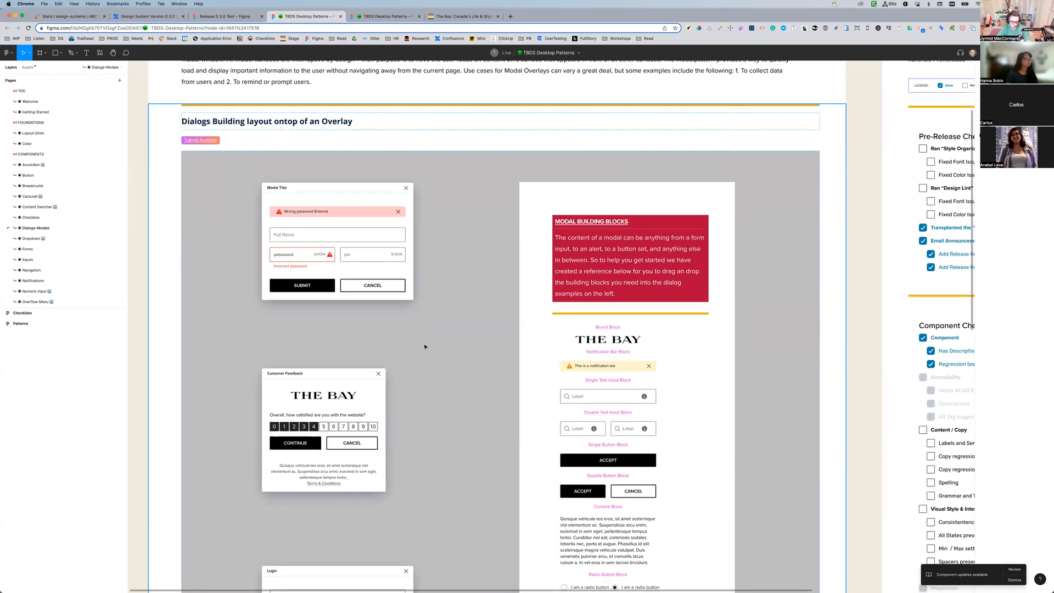
{"action": "left_click", "coordinate": [287, 197]}
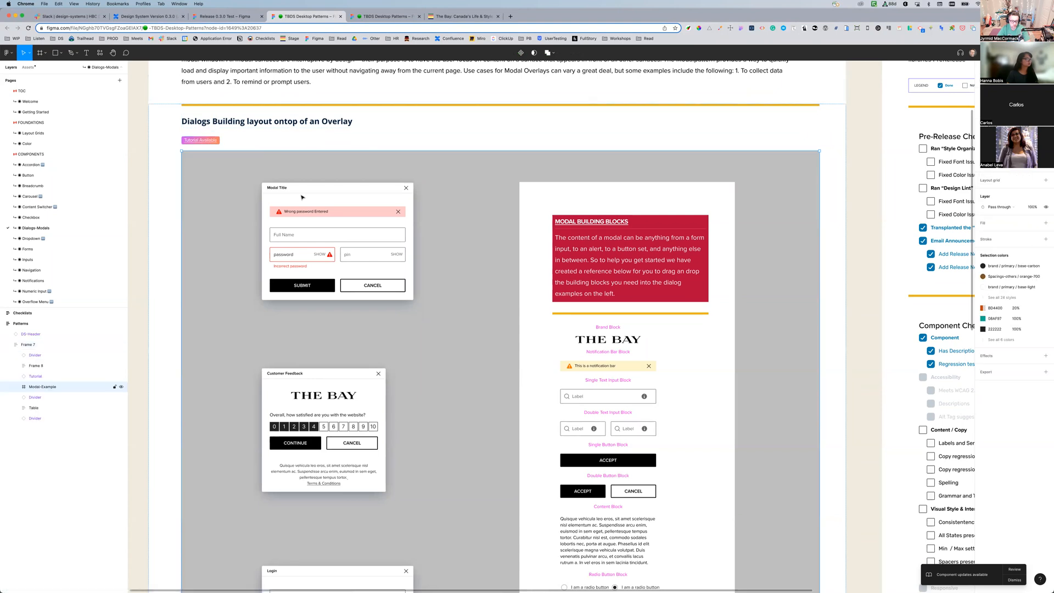
{"action": "left_click", "coordinate": [276, 191]}
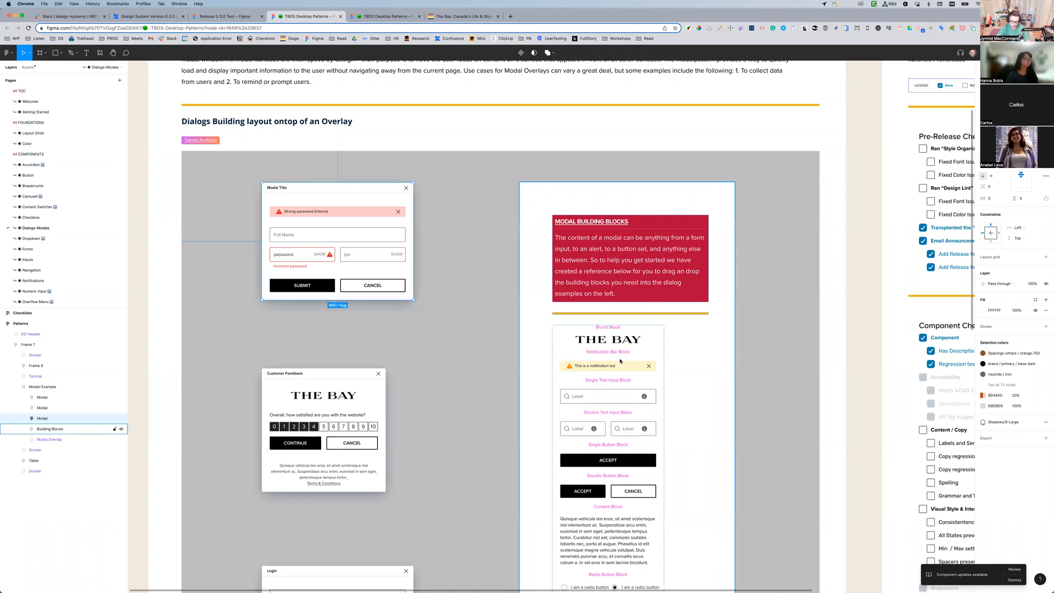
{"action": "left_click", "coordinate": [614, 339]}
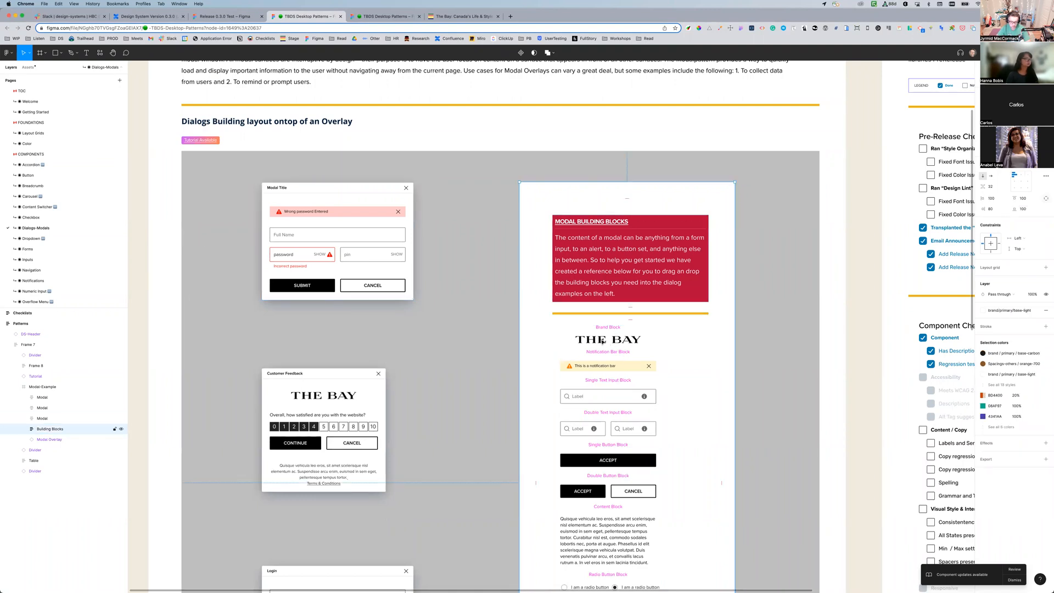
{"action": "left_click", "coordinate": [603, 340]}
{"action": "left_click", "coordinate": [603, 340]}
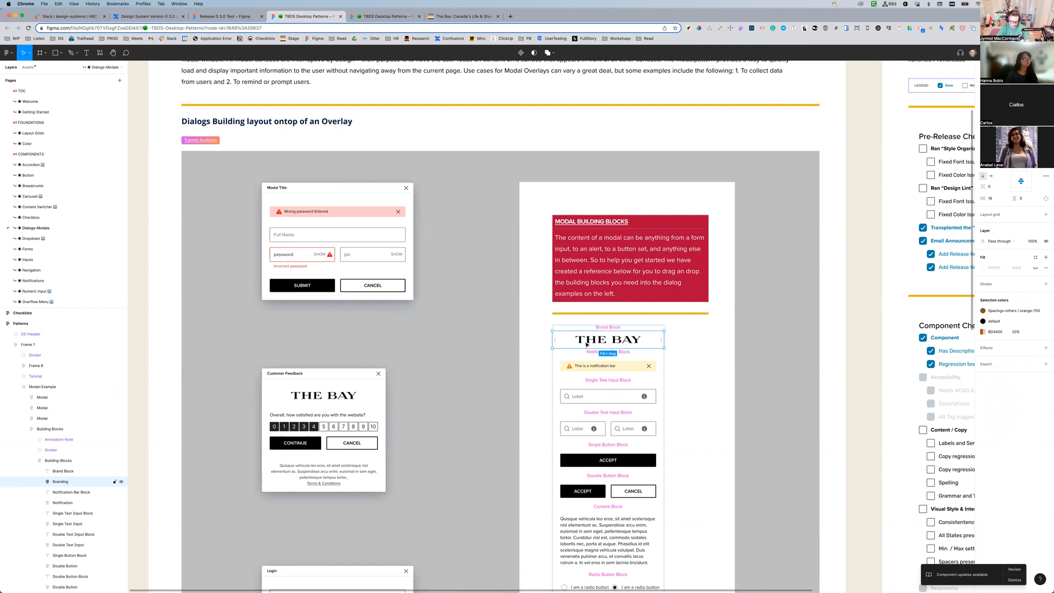
{"action": "key", "text": "Up"}
{"action": "left_click_drag", "start_coordinate": [608, 333], "coordinate": [340, 204]}
{"action": "scroll", "coordinate": [347, 203], "scroll_direction": "down", "scroll_amount": 2}
{"action": "scroll", "coordinate": [340, 205], "scroll_direction": "up", "scroll_amount": 1}
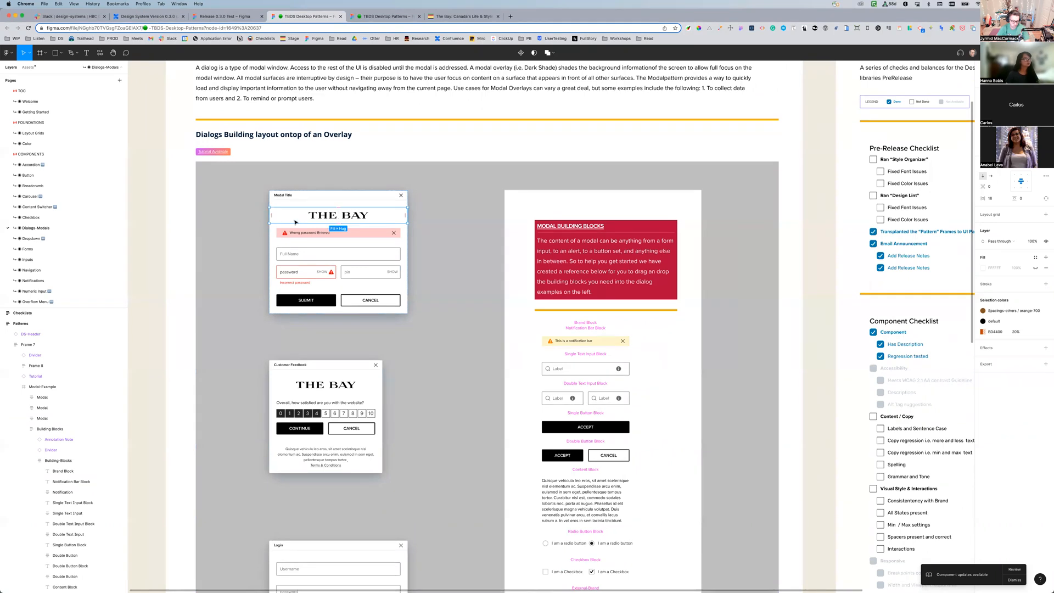
Delete the Full Name single text input from the Modal Title example
{"action": "left_click", "coordinate": [377, 233]}
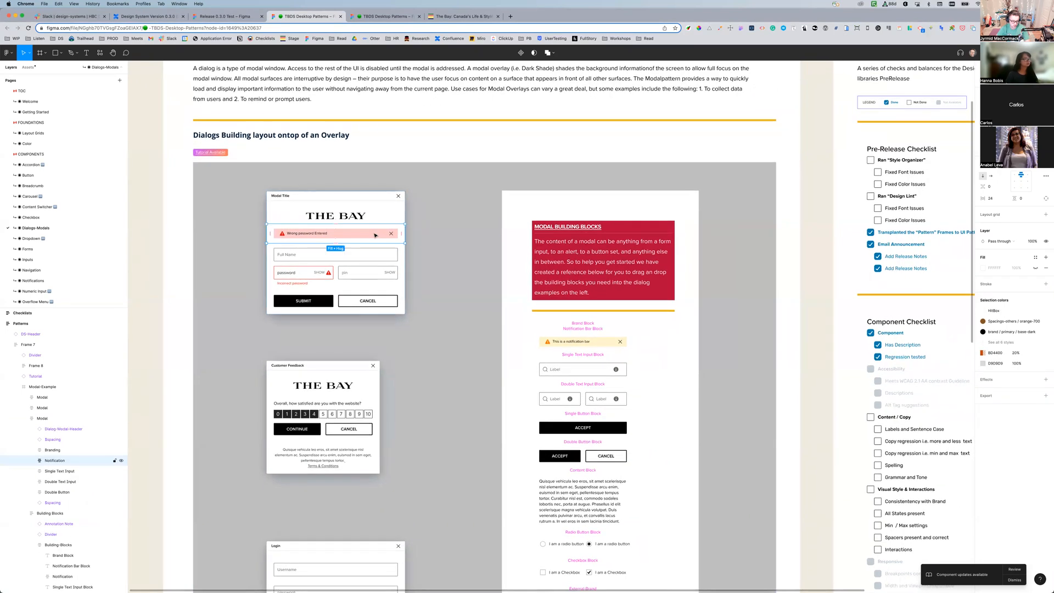
{"action": "scroll", "coordinate": [377, 238], "scroll_direction": "up", "scroll_amount": 1}
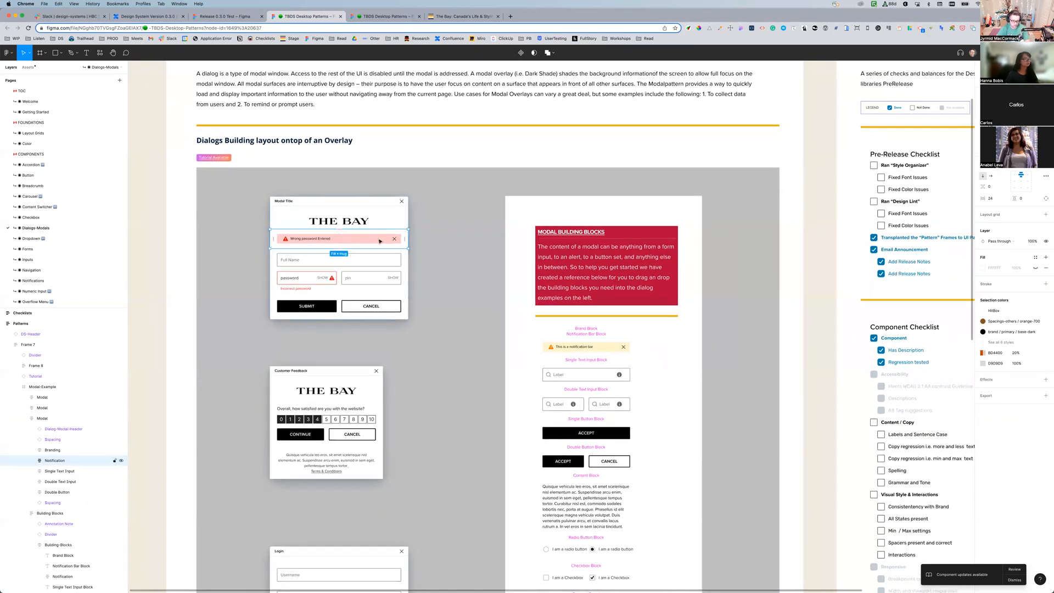
{"action": "left_click", "coordinate": [378, 264]}
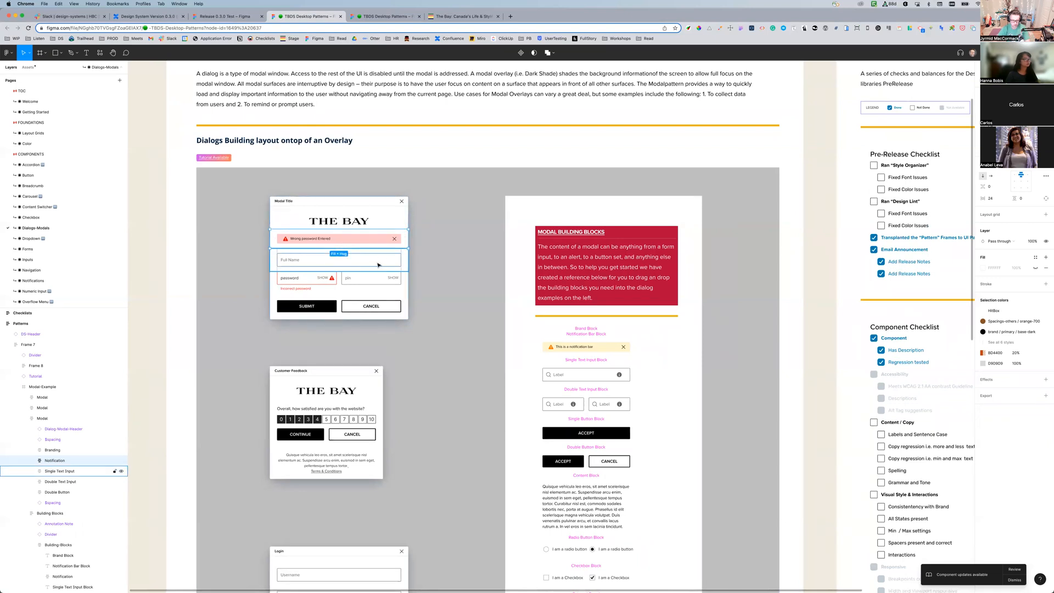
{"action": "key", "text": "Delete"}
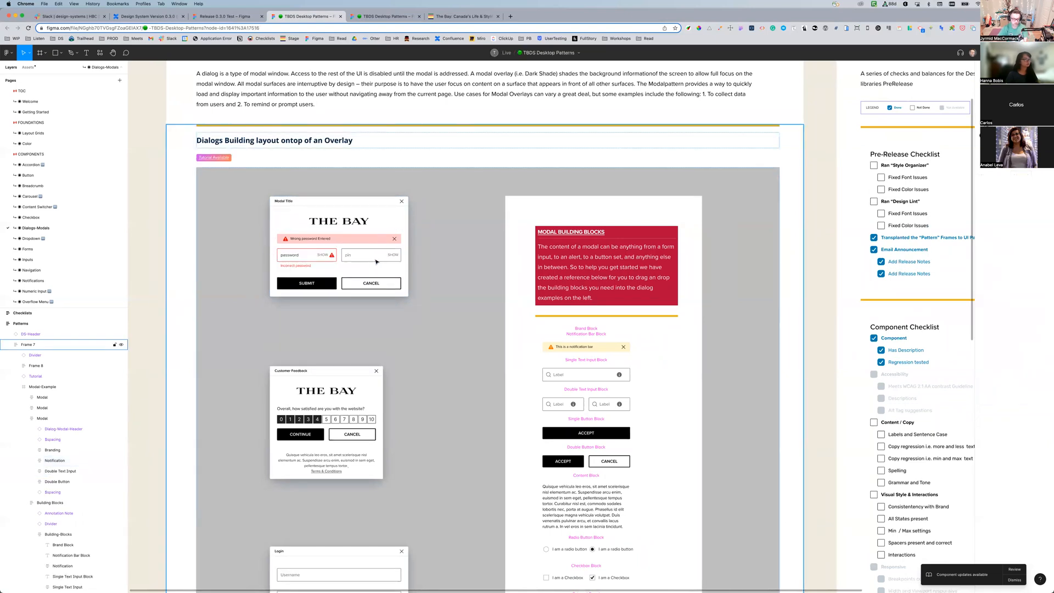
Examine the edited modal and the remaining modal building blocks, from the text inputs through to the Numerical Review block
{"action": "left_click", "coordinate": [368, 256]}
{"action": "left_click", "coordinate": [368, 256]}
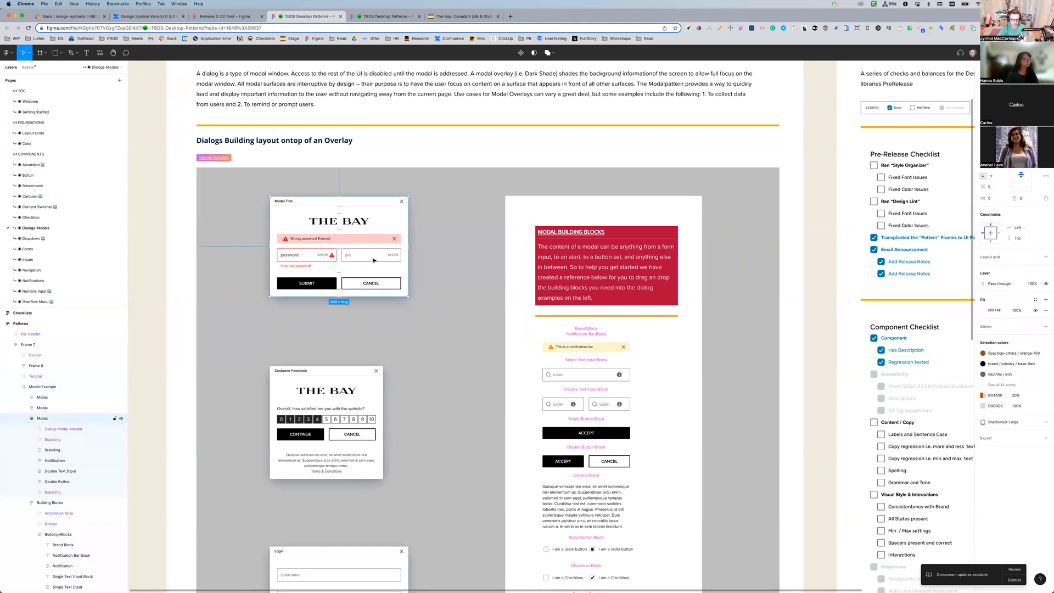
{"action": "left_click", "coordinate": [584, 503]}
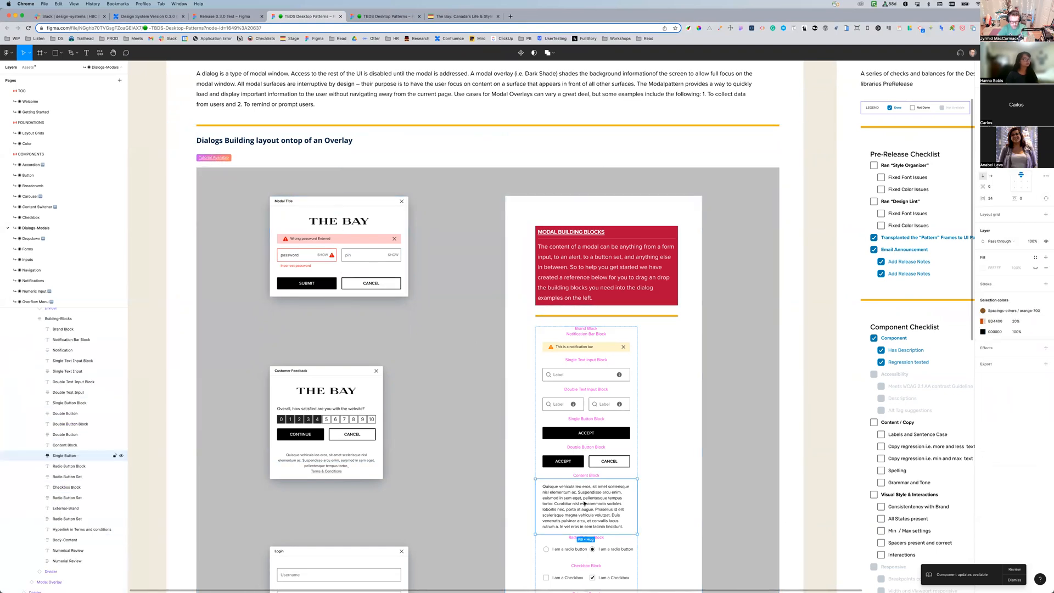
{"action": "scroll", "coordinate": [641, 504], "scroll_direction": "down", "scroll_amount": 2}
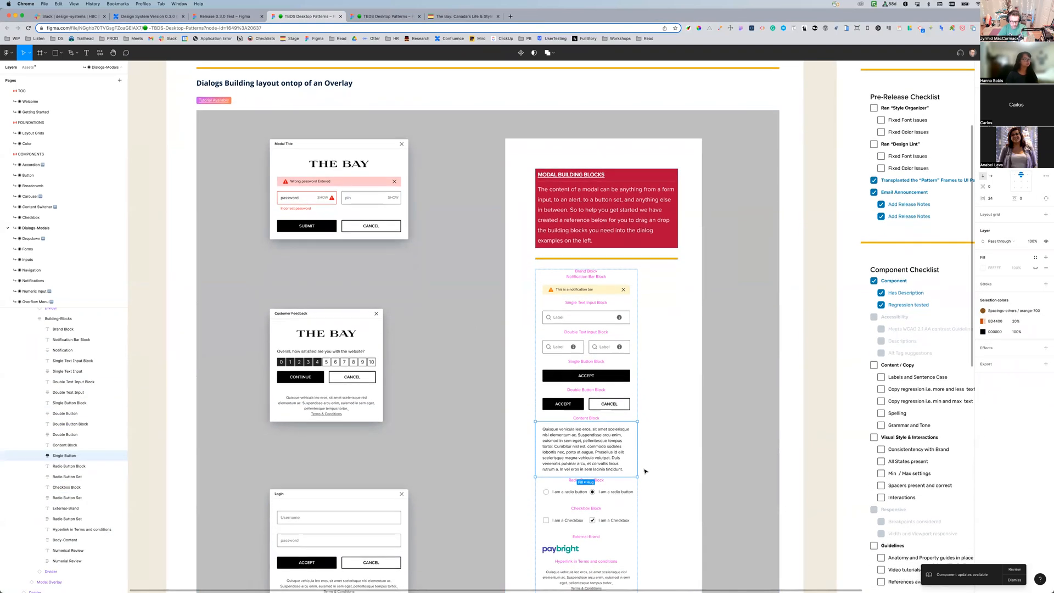
{"action": "scroll", "coordinate": [615, 433], "scroll_direction": "down", "scroll_amount": 2}
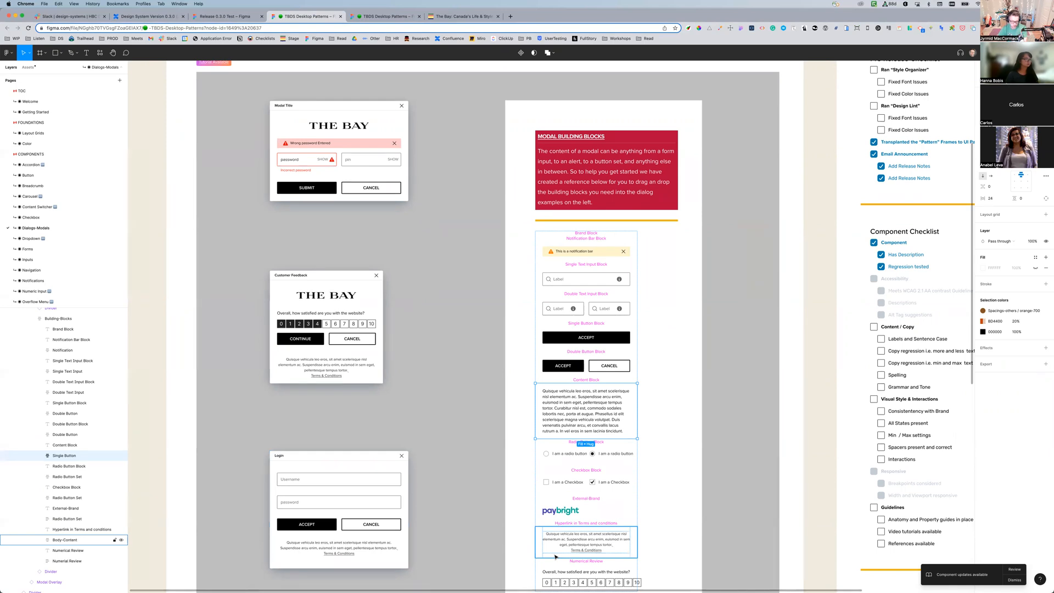
{"action": "scroll", "coordinate": [577, 551], "scroll_direction": "down", "scroll_amount": 3}
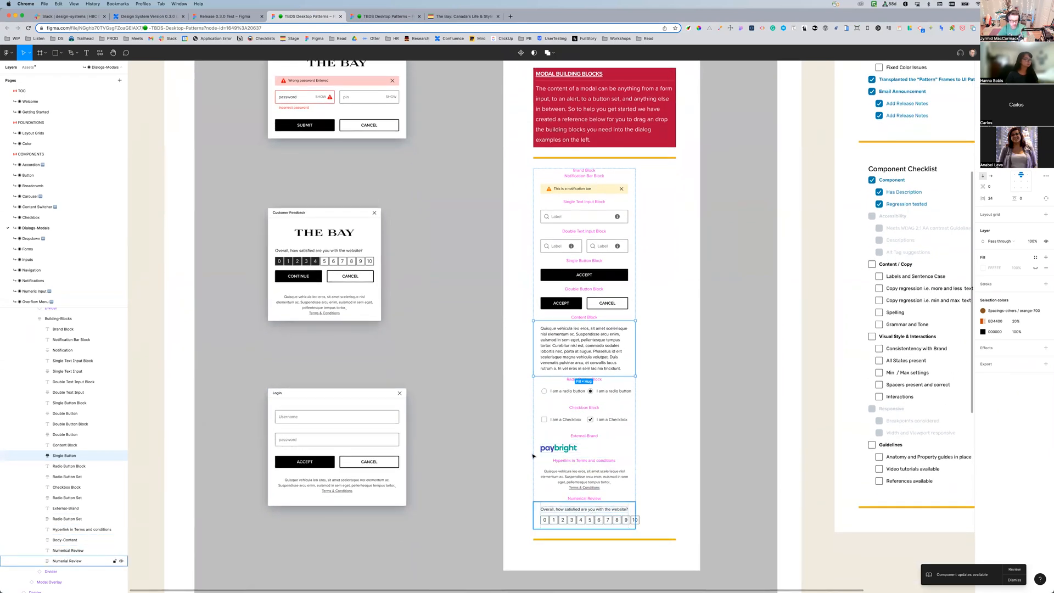
{"action": "scroll", "coordinate": [339, 230], "scroll_direction": "up", "scroll_amount": 3}
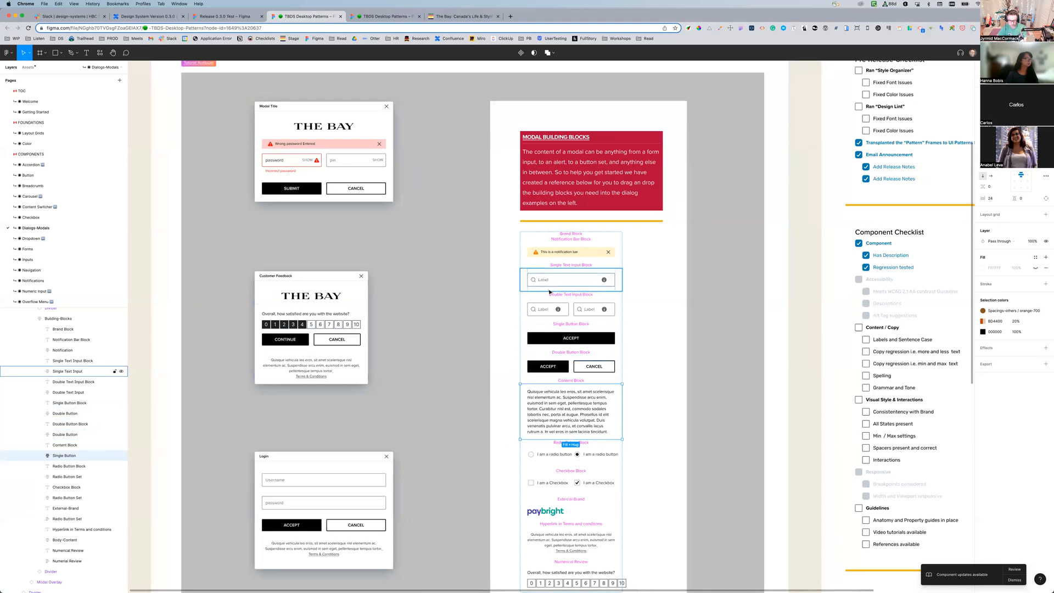
Move the Content Block text from Modal Building Blocks into the Customer Feedback modal, directly below its Continue and Cancel buttons
{"action": "left_click_drag", "start_coordinate": [557, 413], "coordinate": [302, 354]}
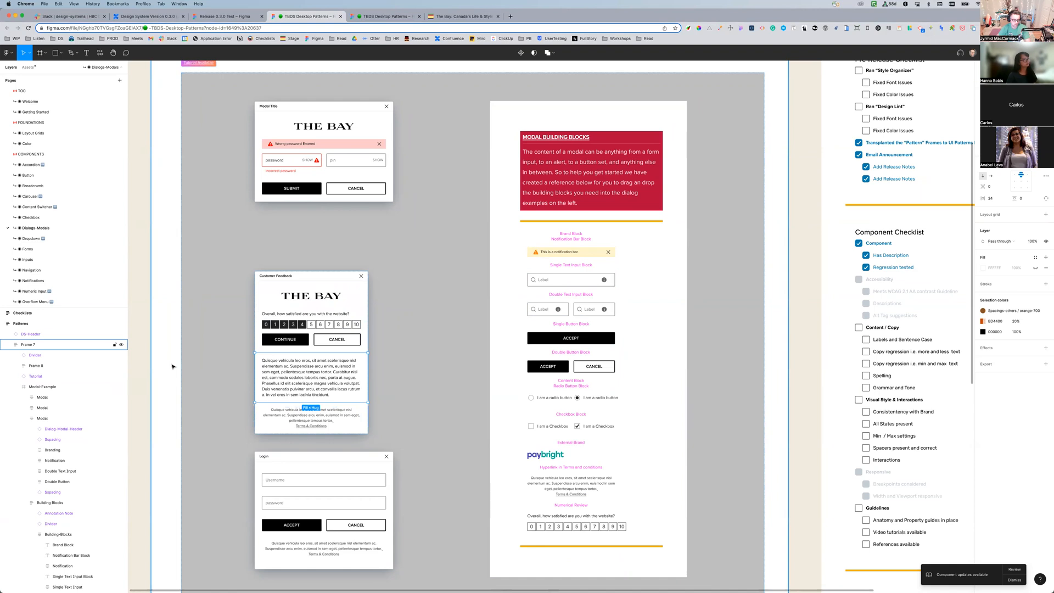
{"action": "left_click", "coordinate": [172, 366]}
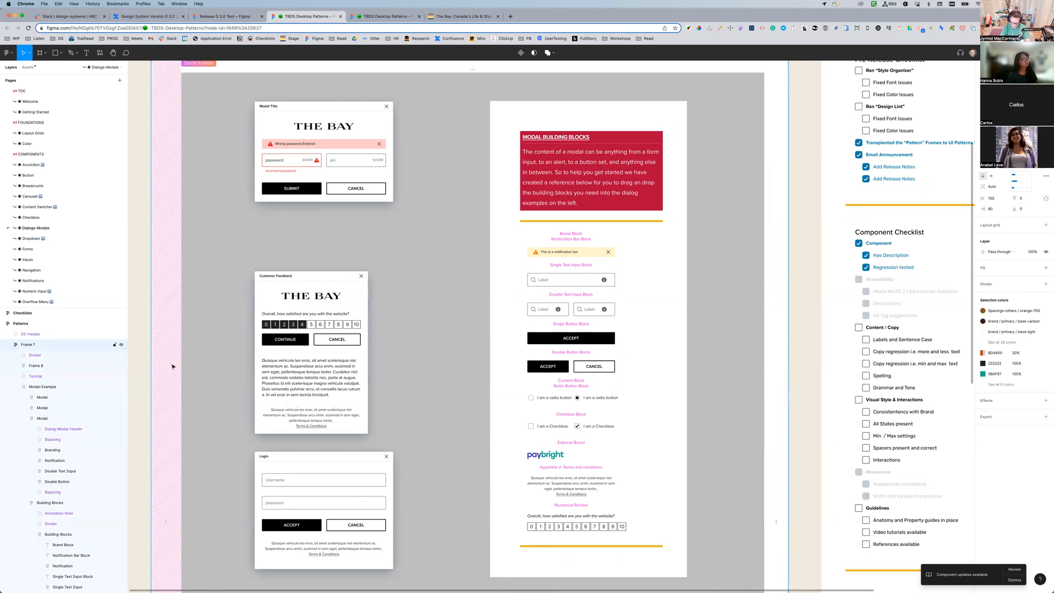
{"action": "key", "text": "super+slash"}
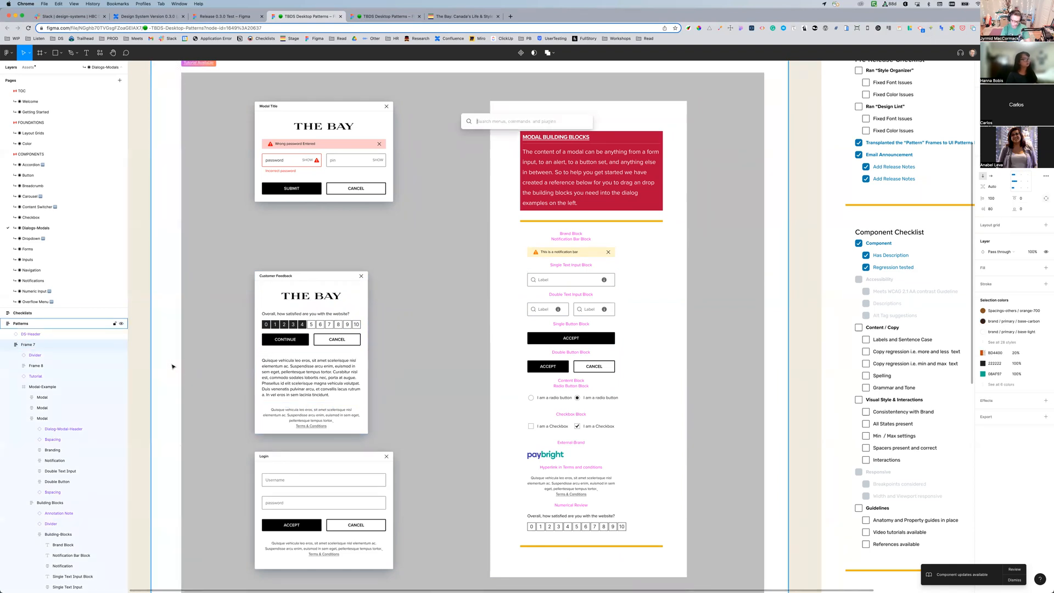
{"action": "type", "text": "s"}
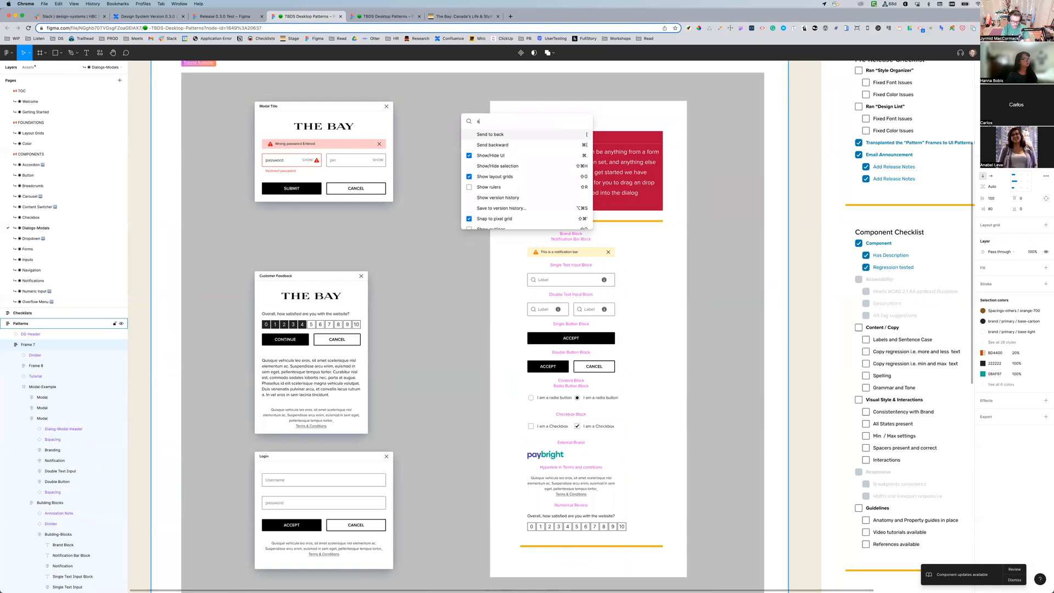
{"action": "key", "text": "BackSpace"}
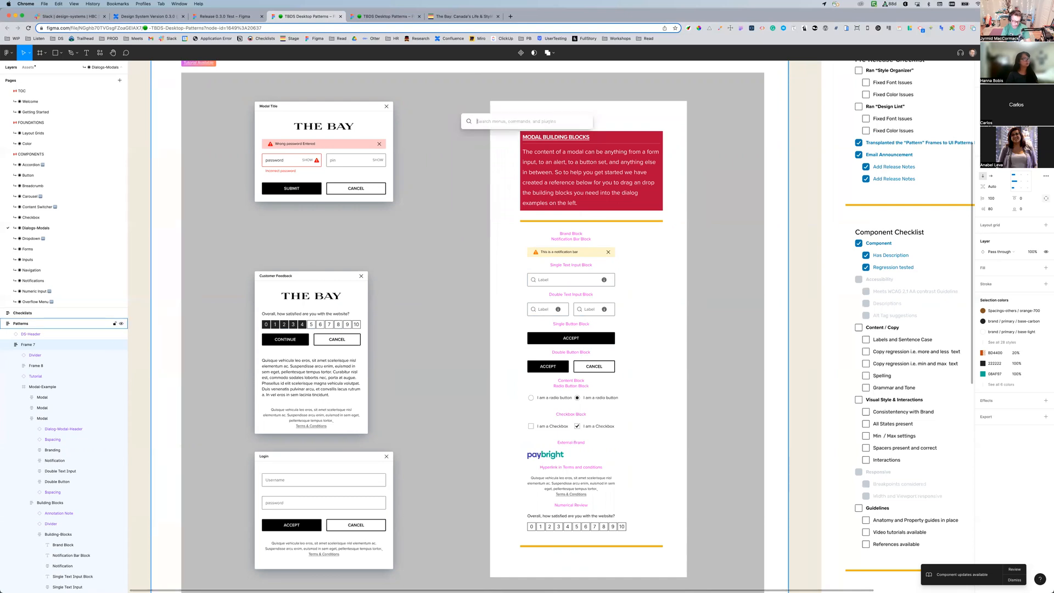
{"action": "type", "text": "spacing"}
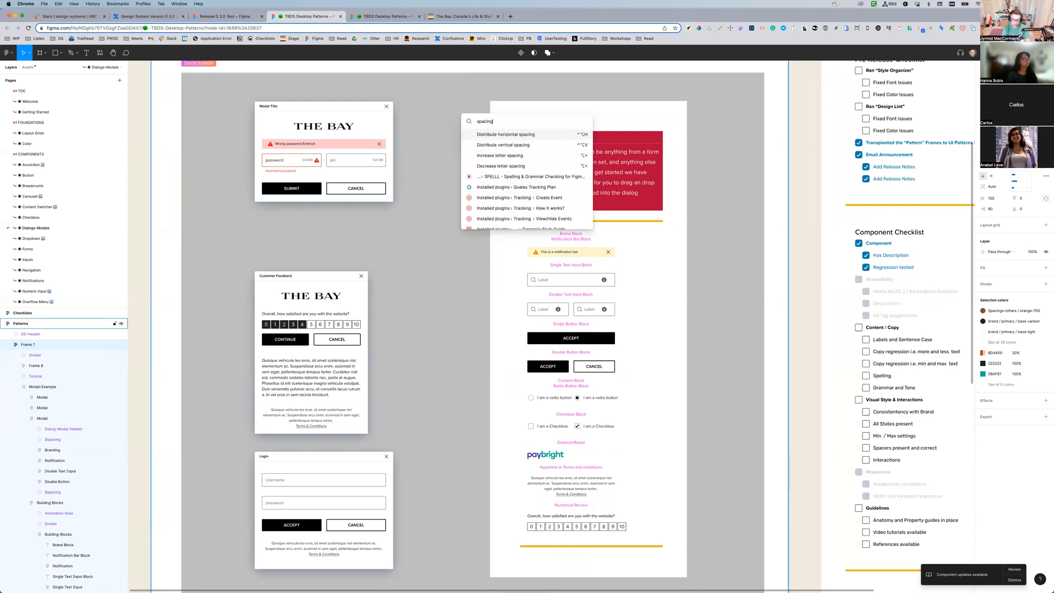
{"action": "key", "text": "Escape"}
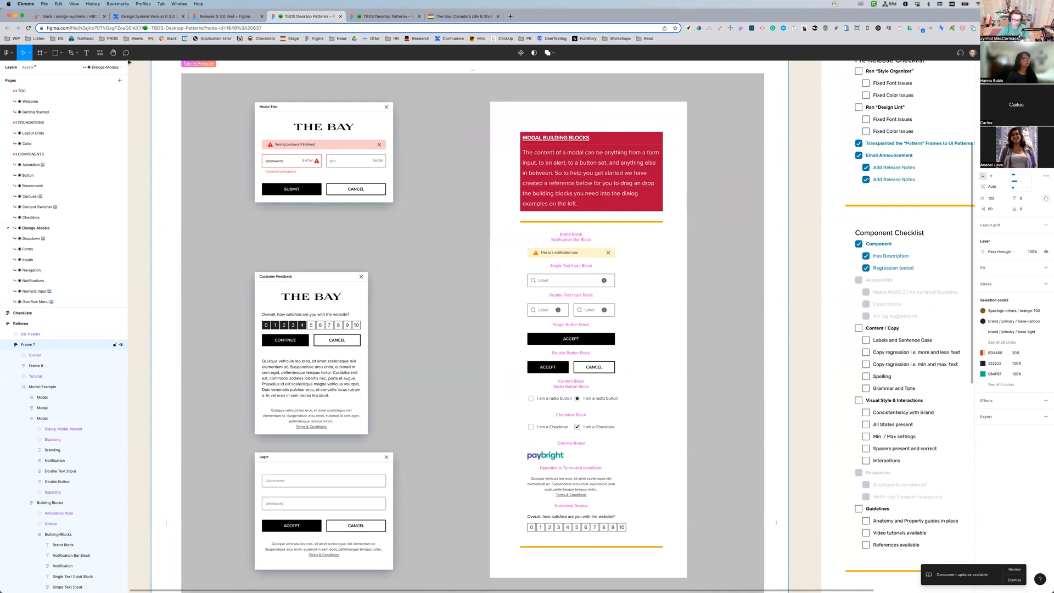
Find the Spacing Manager plugin and run its option to toggle spacings in the selected page
{"action": "left_click", "coordinate": [99, 53]}
{"action": "type", "text": "spaccing"}
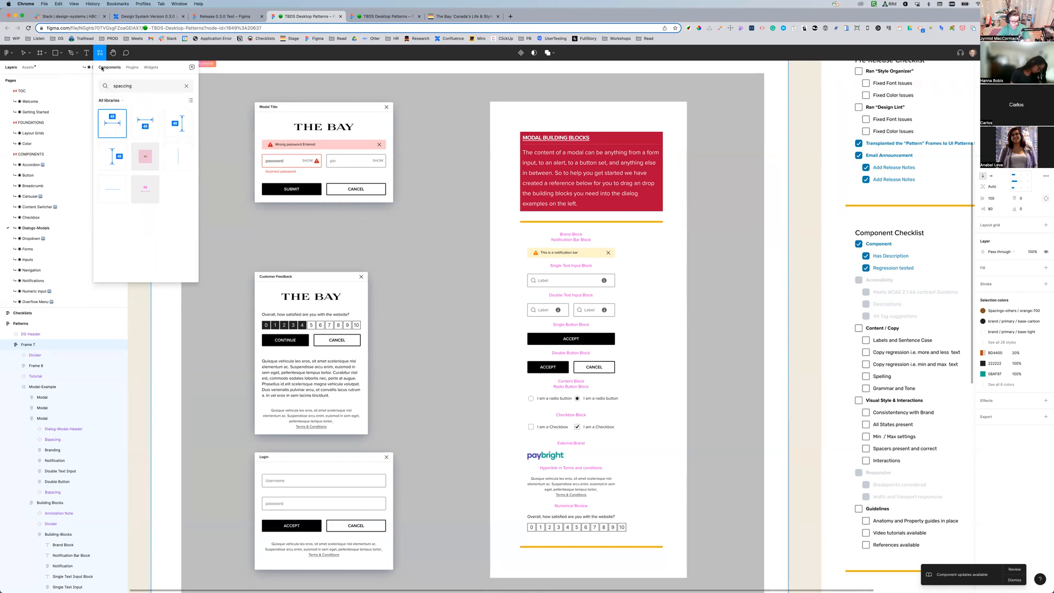
{"action": "left_click", "coordinate": [132, 68]}
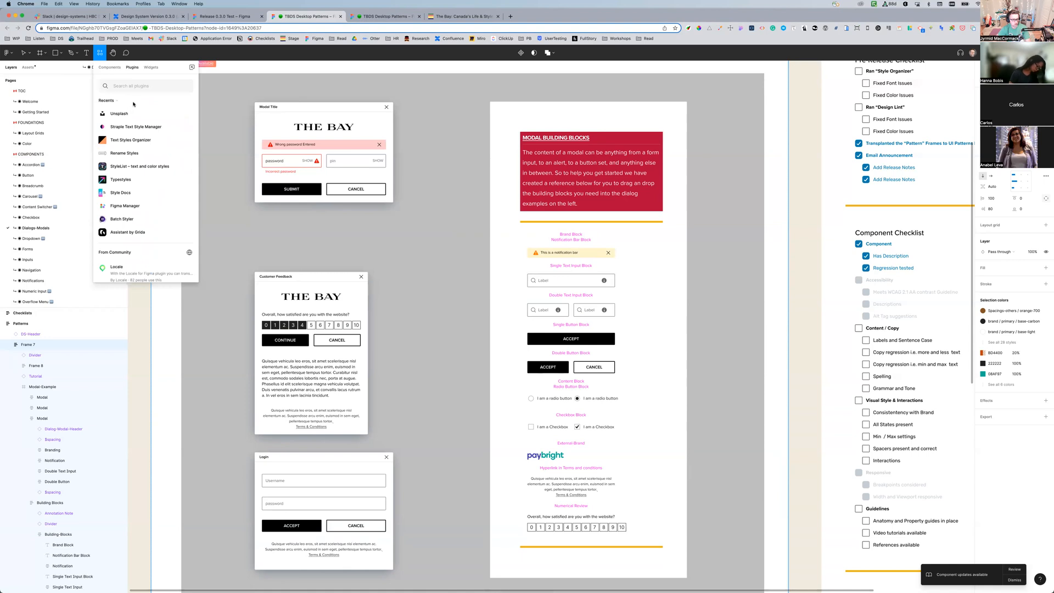
{"action": "scroll", "coordinate": [117, 162], "scroll_direction": "down", "scroll_amount": 5}
{"action": "scroll", "coordinate": [123, 175], "scroll_direction": "up", "scroll_amount": 5}
{"action": "scroll", "coordinate": [121, 202], "scroll_direction": "up", "scroll_amount": 1}
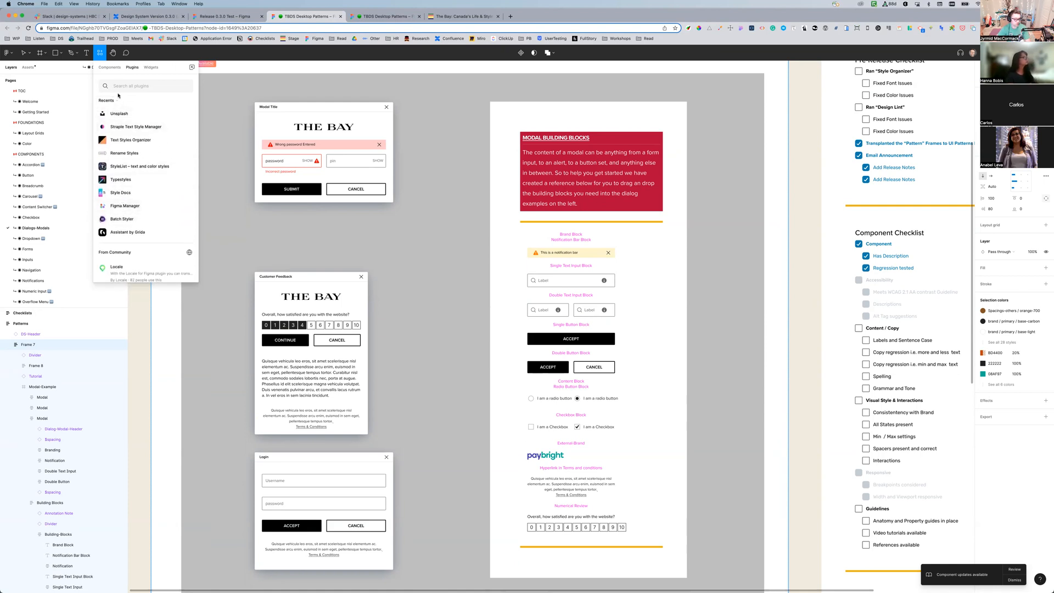
{"action": "type", "text": "sp"}
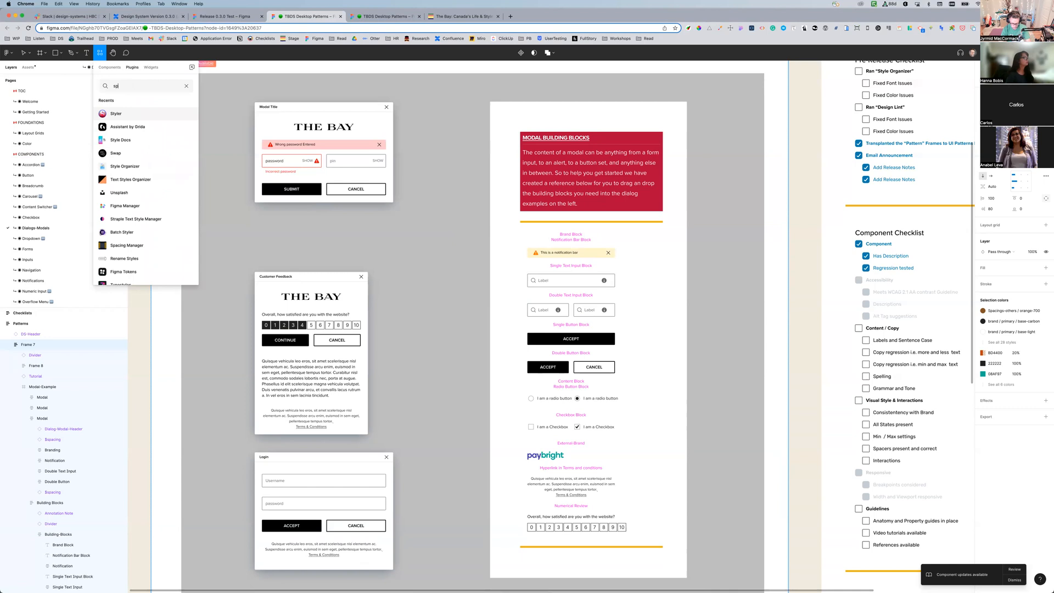
{"action": "type", "text": "acin"}
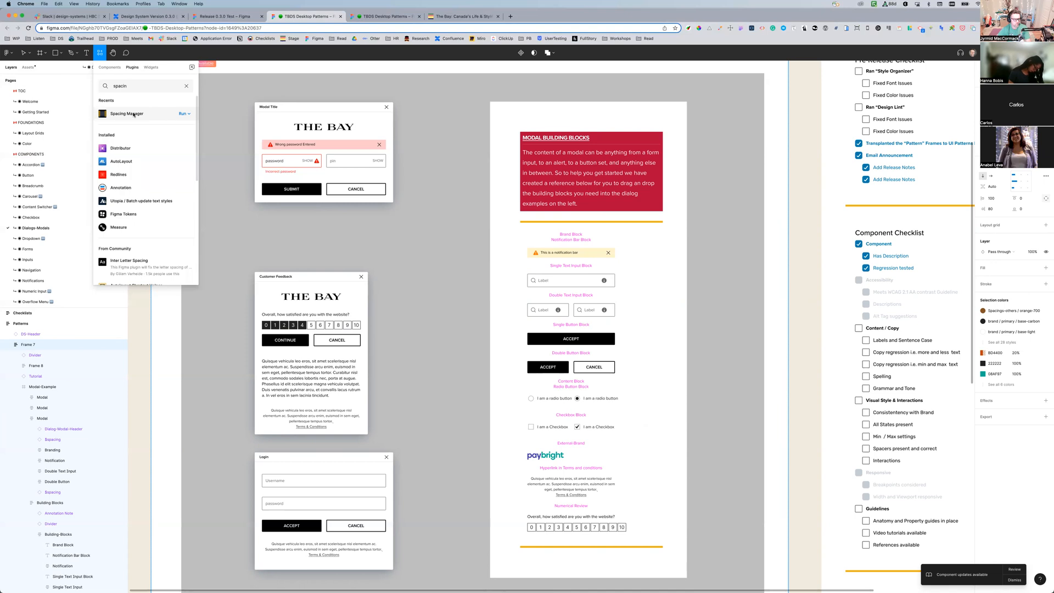
{"action": "left_click", "coordinate": [134, 114]}
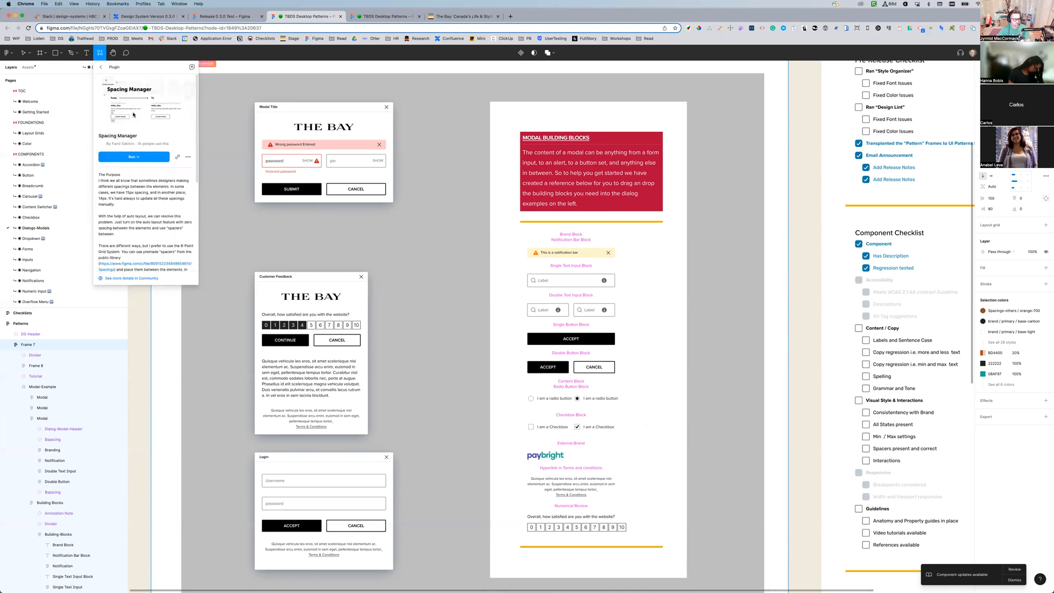
{"action": "left_click", "coordinate": [128, 161]}
{"action": "left_click", "coordinate": [121, 147]}
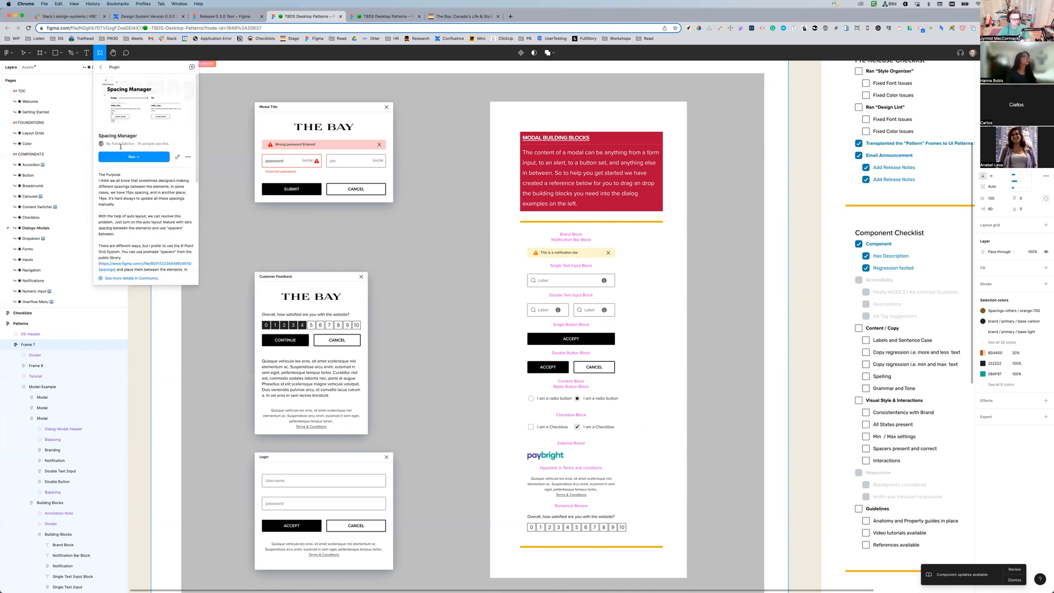
{"action": "left_click", "coordinate": [158, 158]}
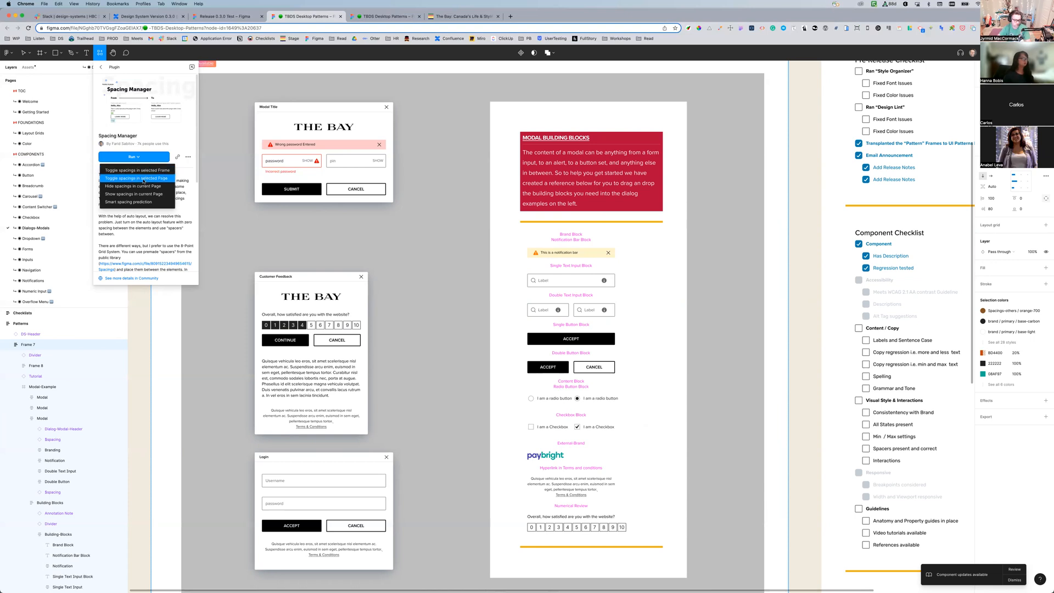
{"action": "left_click", "coordinate": [135, 179]}
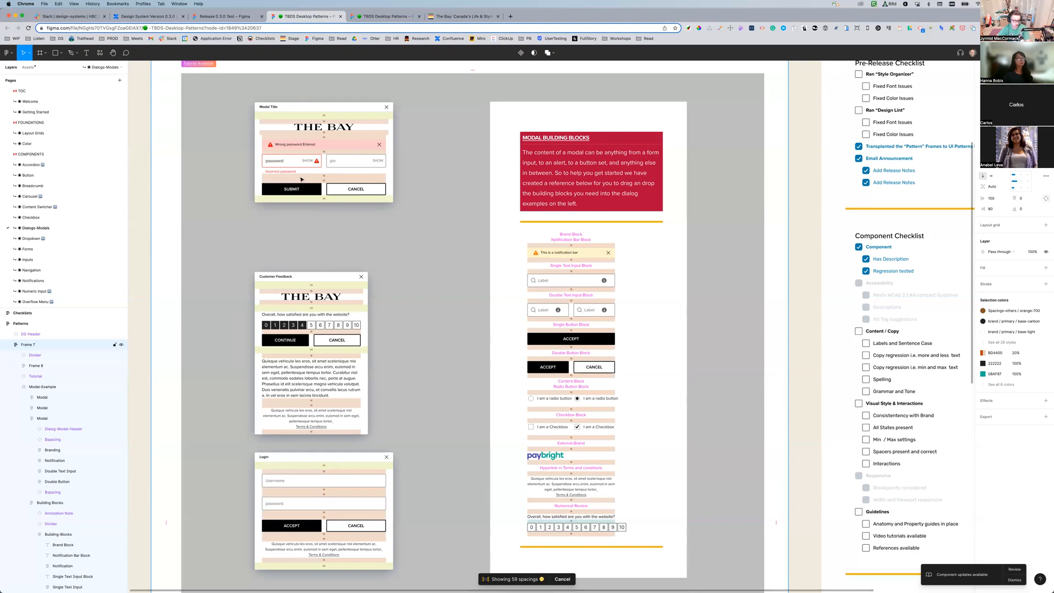
Set the spacer at the bottom edge of the Login modal to the 16 px size
{"action": "left_click", "coordinate": [310, 177]}
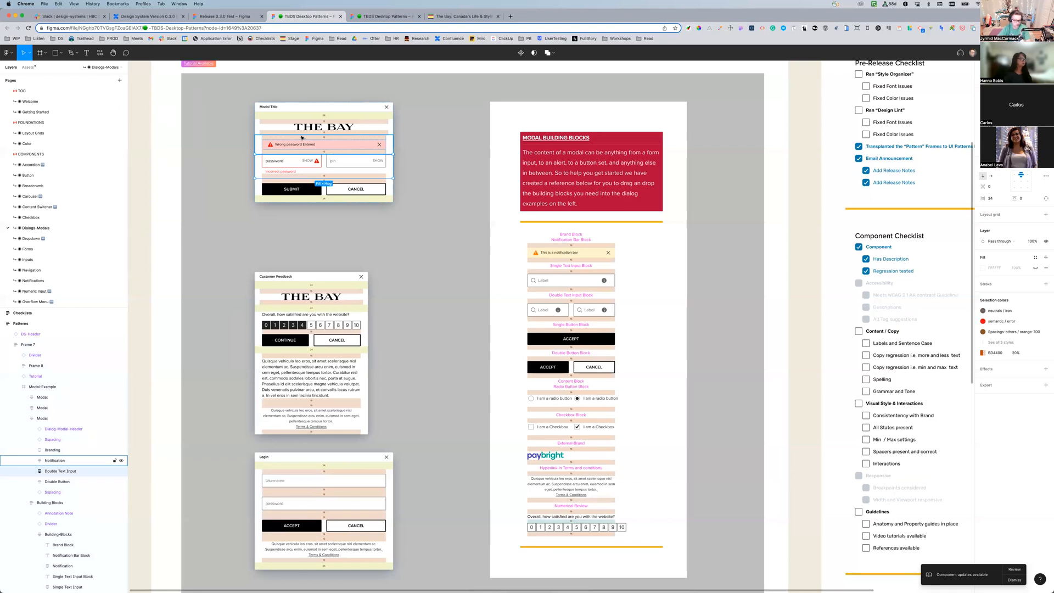
{"action": "left_click", "coordinate": [368, 468]}
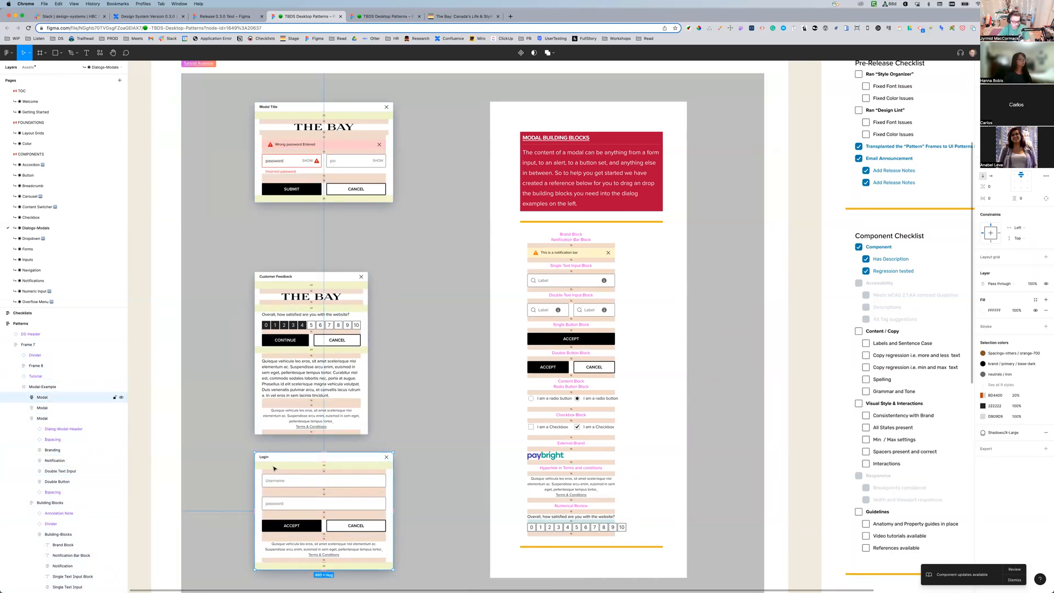
{"action": "double_click", "coordinate": [386, 469]}
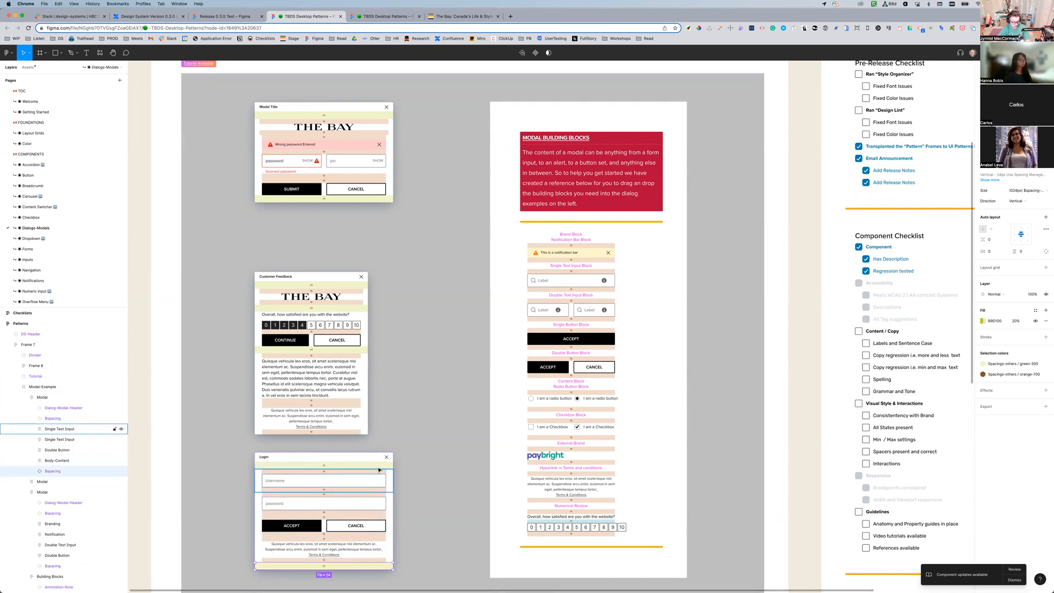
{"action": "left_click", "coordinate": [372, 567]}
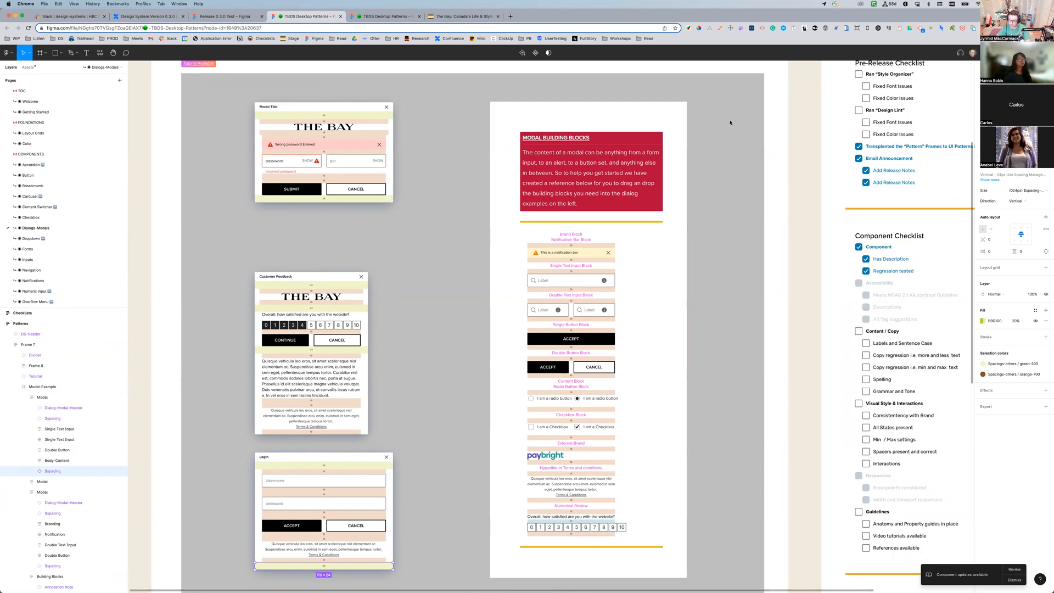
{"action": "left_click", "coordinate": [1014, 190]}
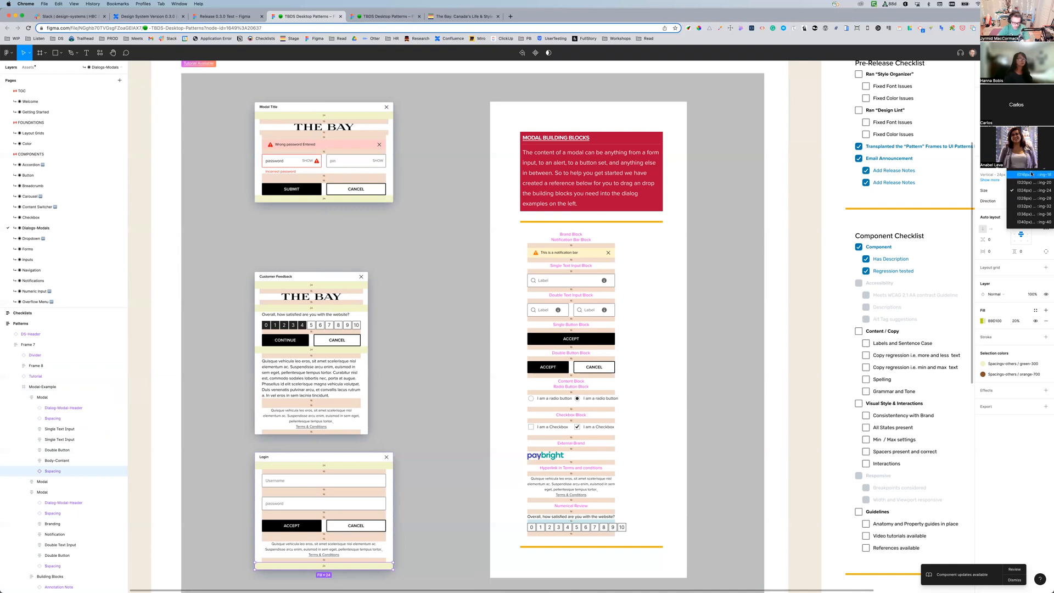
{"action": "left_click", "coordinate": [1032, 174]}
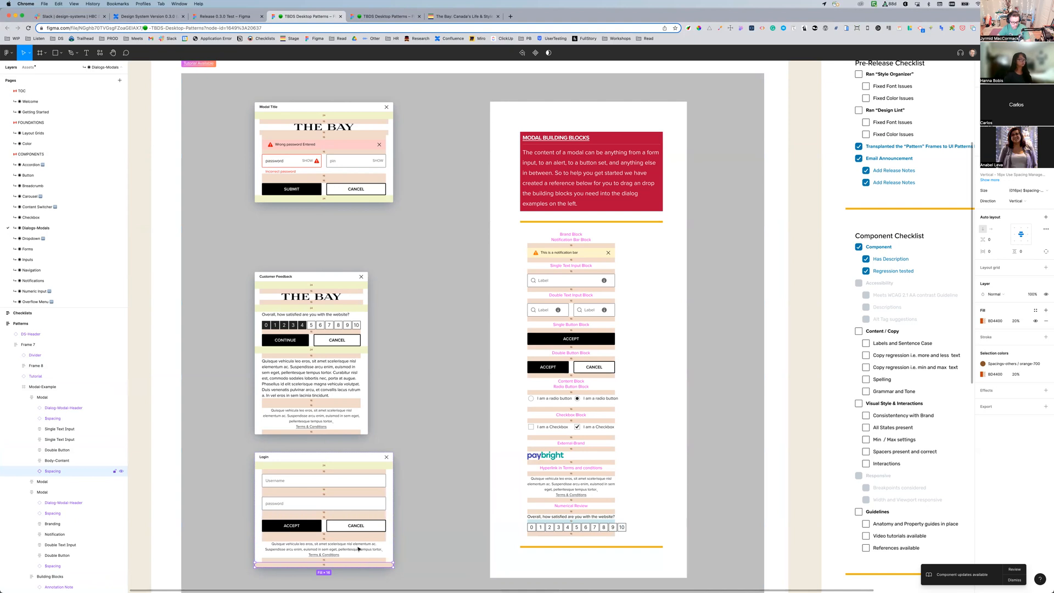
Delete the spacers above and below the password field inside its single text input in the Login modal
{"action": "left_click", "coordinate": [306, 490]}
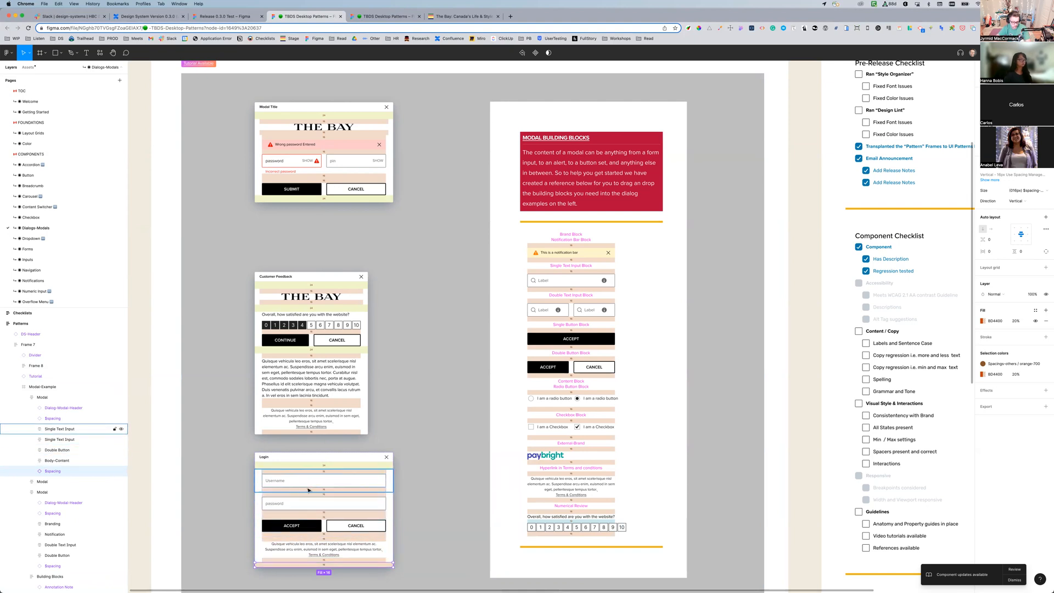
{"action": "key", "text": "shift+2"}
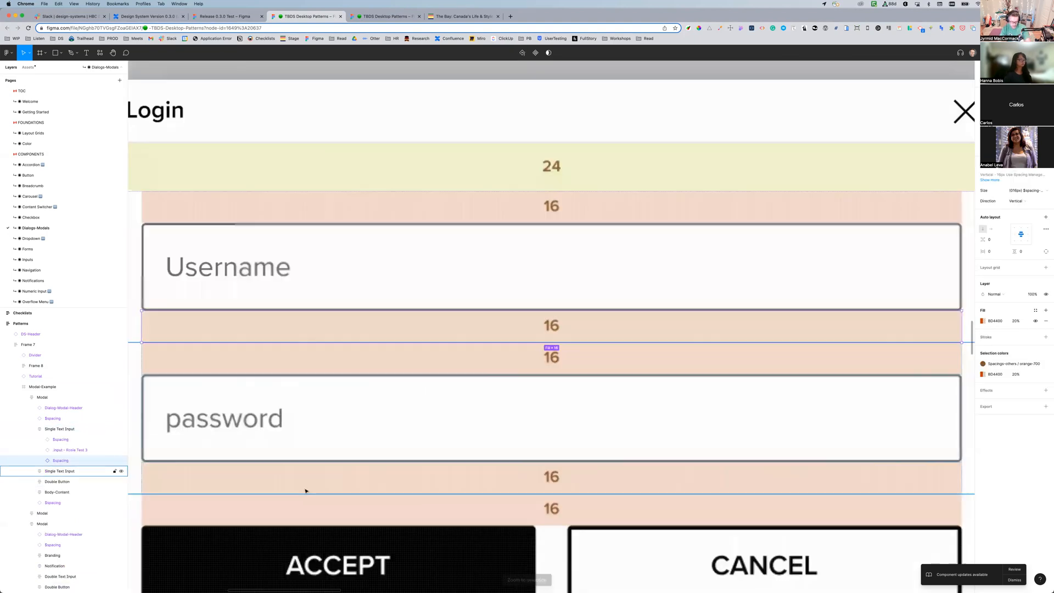
{"action": "key", "text": "minus"}
{"action": "key", "text": "minus"}
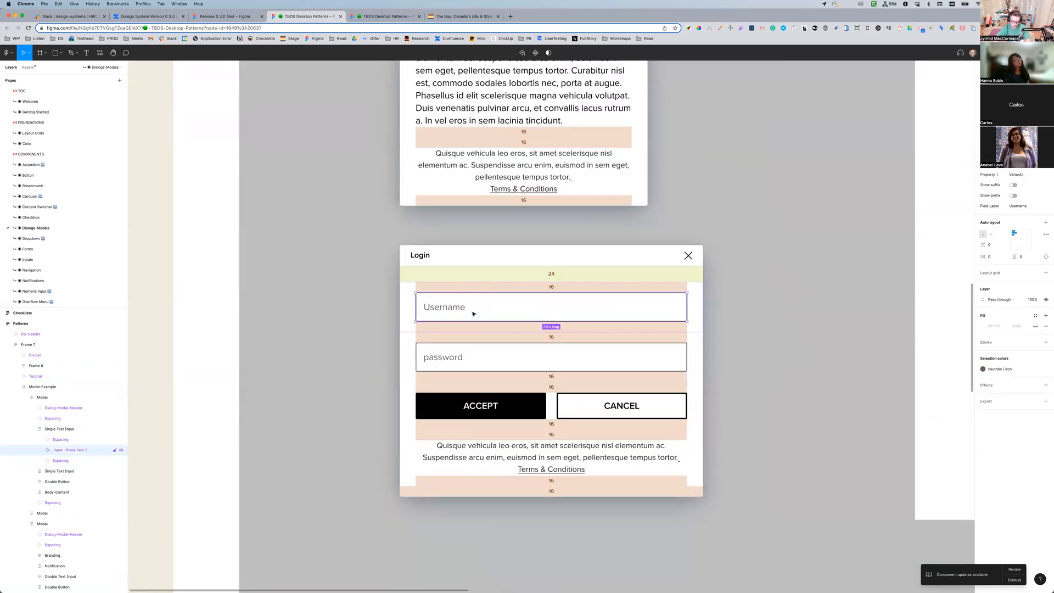
{"action": "left_click", "coordinate": [483, 339]}
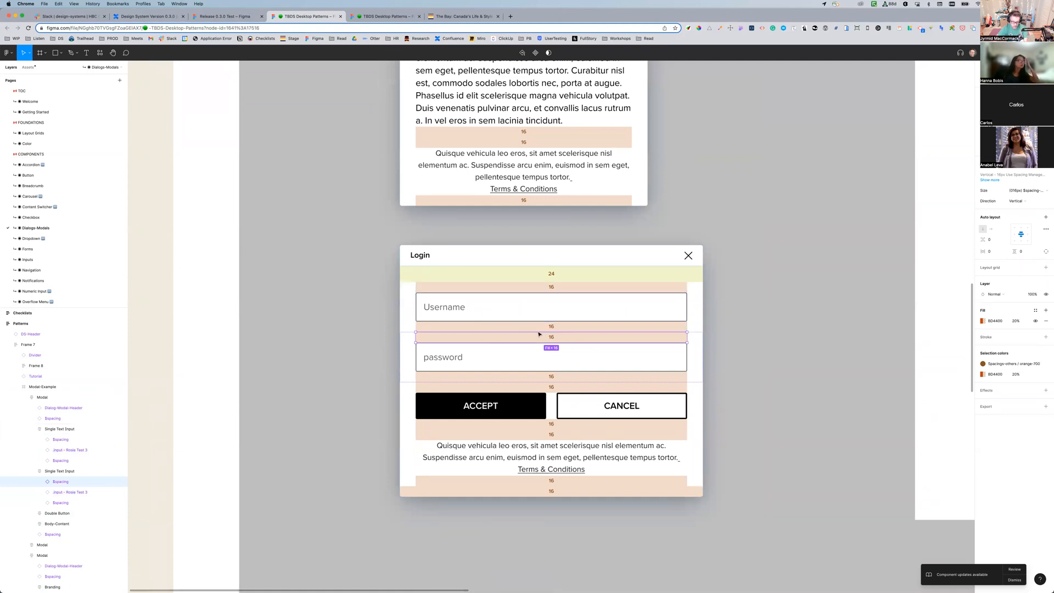
{"action": "key", "text": "Delete"}
{"action": "left_click", "coordinate": [536, 367]}
{"action": "double_click", "coordinate": [536, 366]}
{"action": "double_click", "coordinate": [535, 368]}
{"action": "key", "text": "Delete"}
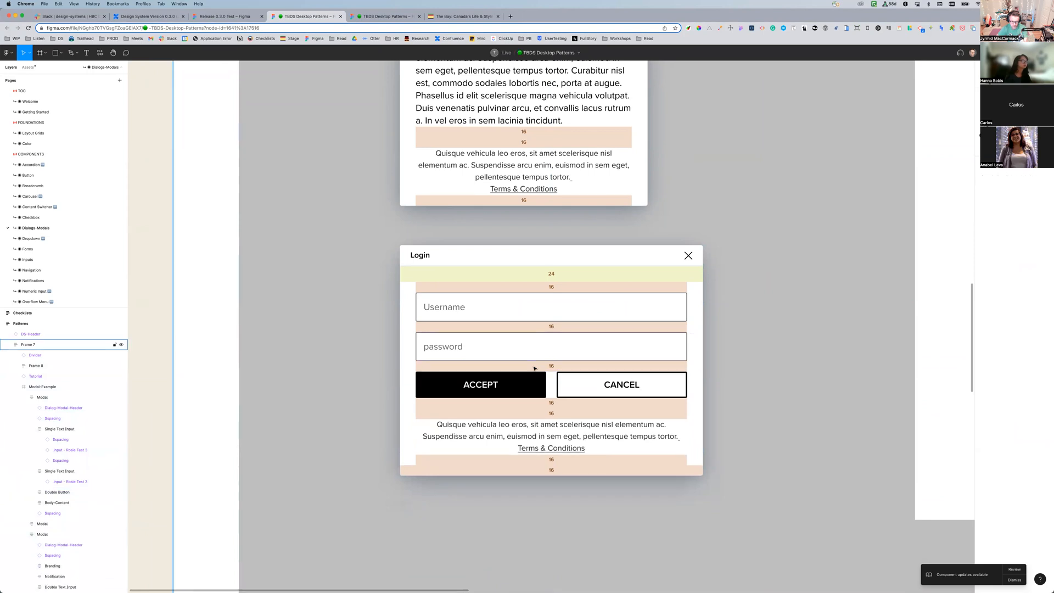
Duplicate the password text input twice in the Login modal
{"action": "left_click", "coordinate": [510, 367]}
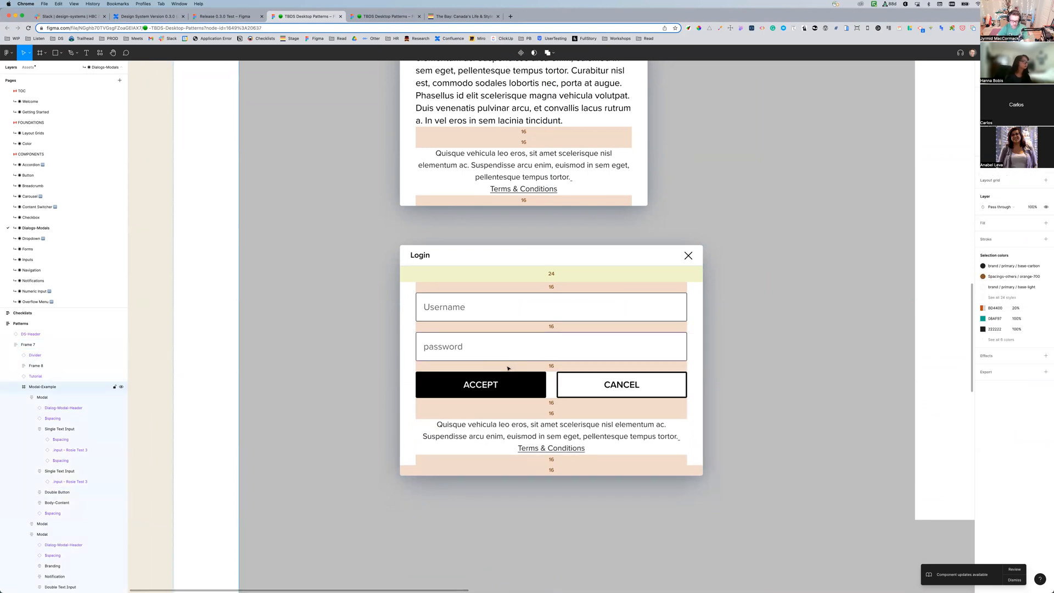
{"action": "double_click", "coordinate": [508, 368]}
{"action": "left_click", "coordinate": [508, 368]}
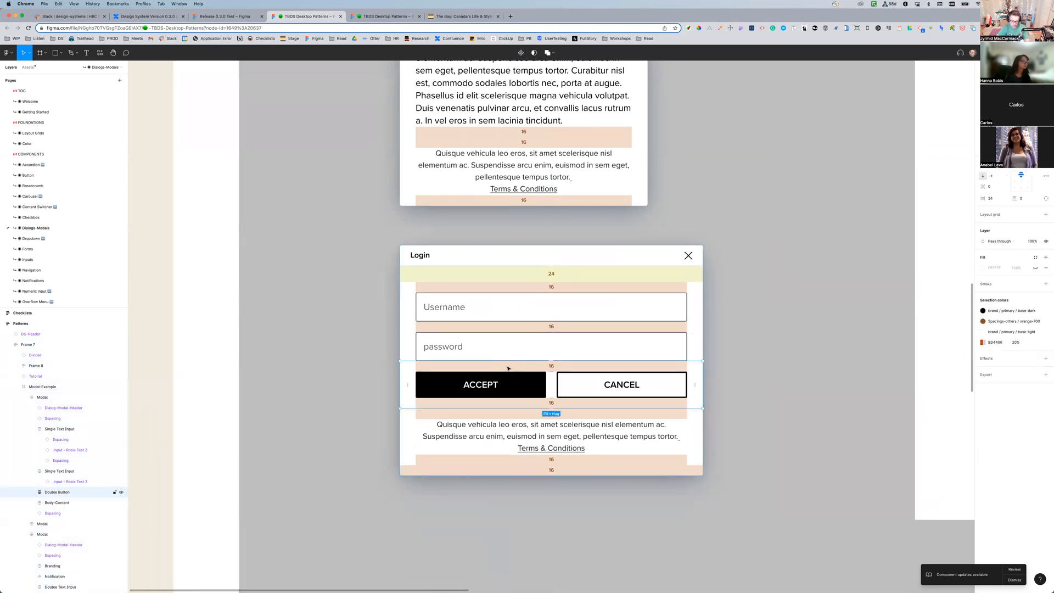
{"action": "left_click", "coordinate": [509, 353]}
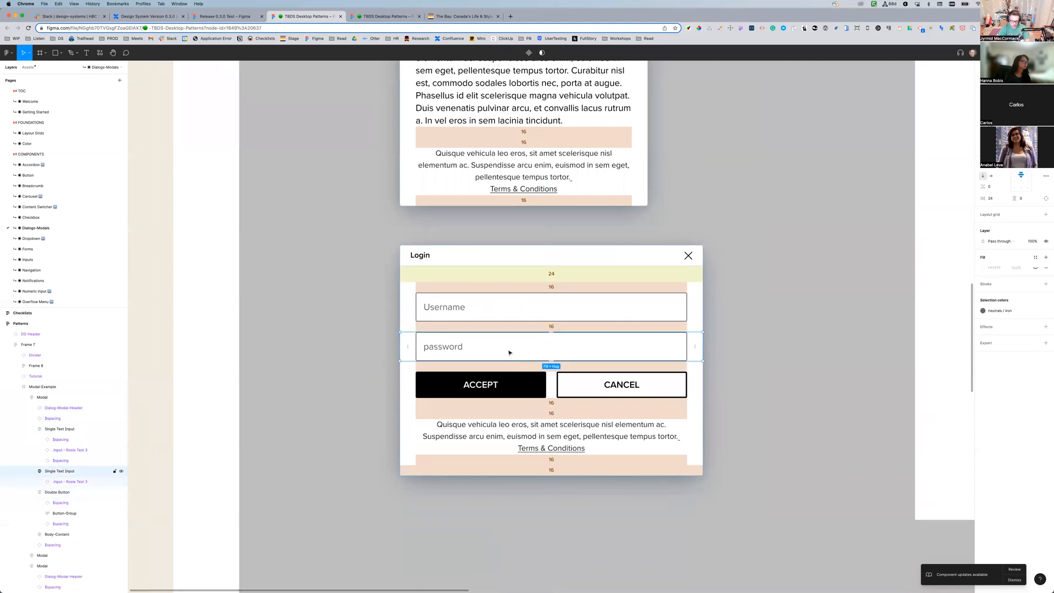
{"action": "key", "text": "super+d"}
{"action": "key", "text": "super+d"}
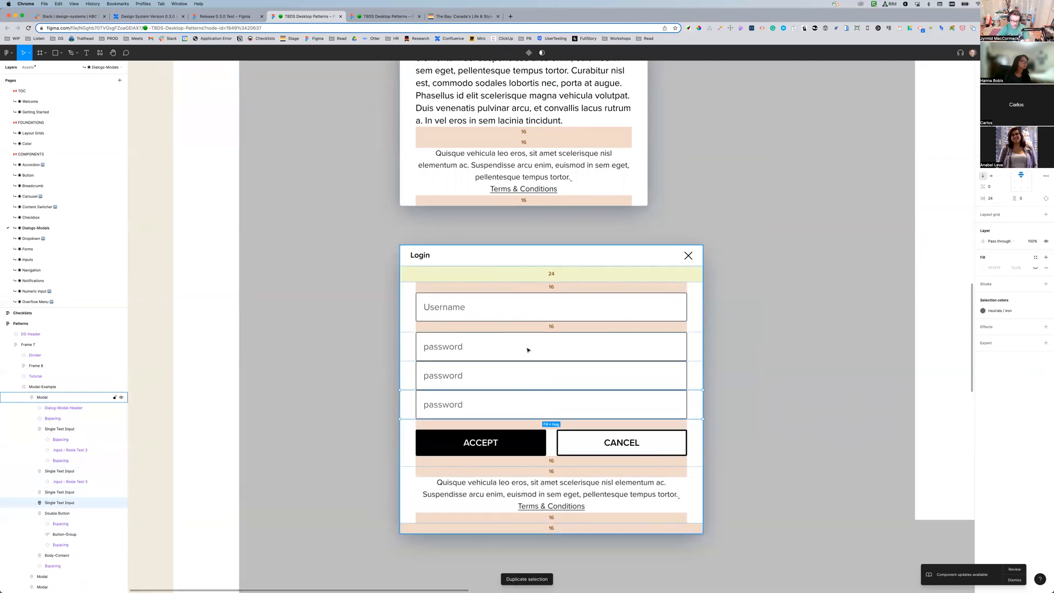
Copy the 16 px spacer from below the Username field into the two gaps between the three password inputs
{"action": "double_click", "coordinate": [514, 328]}
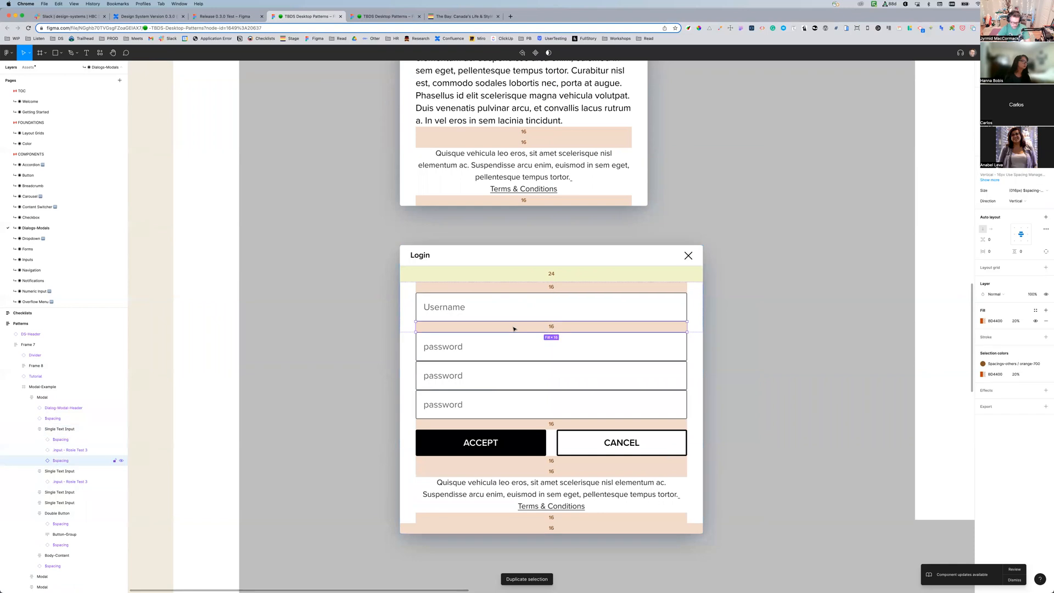
{"action": "left_click_drag", "start_coordinate": [513, 331], "coordinate": [514, 405]}
{"action": "key", "text": "super+d"}
{"action": "left_click", "coordinate": [859, 394]}
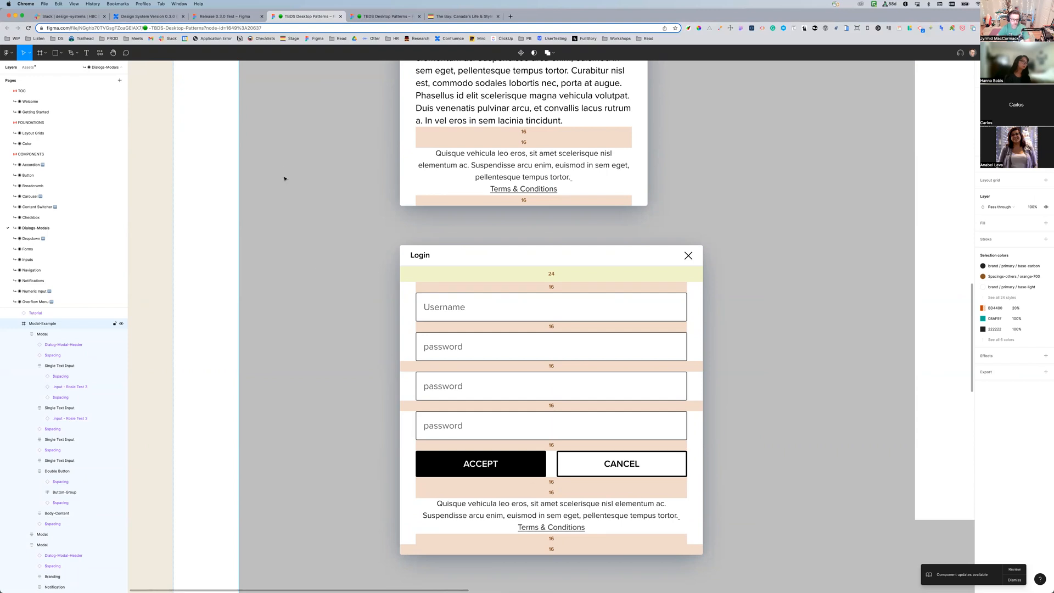
Switch to the Release 0.3.0 Test file and collapse the Dialogs-Modals group in its component assets
{"action": "left_click", "coordinate": [212, 183]}
{"action": "key", "text": "minus"}
{"action": "key", "text": "minus"}
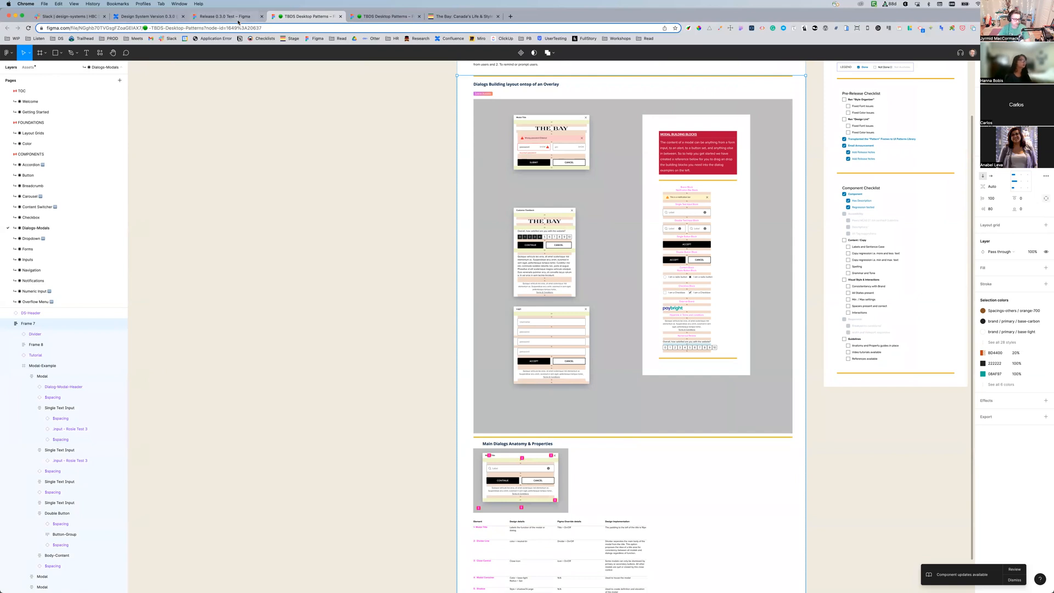
{"action": "left_click", "coordinate": [28, 67]}
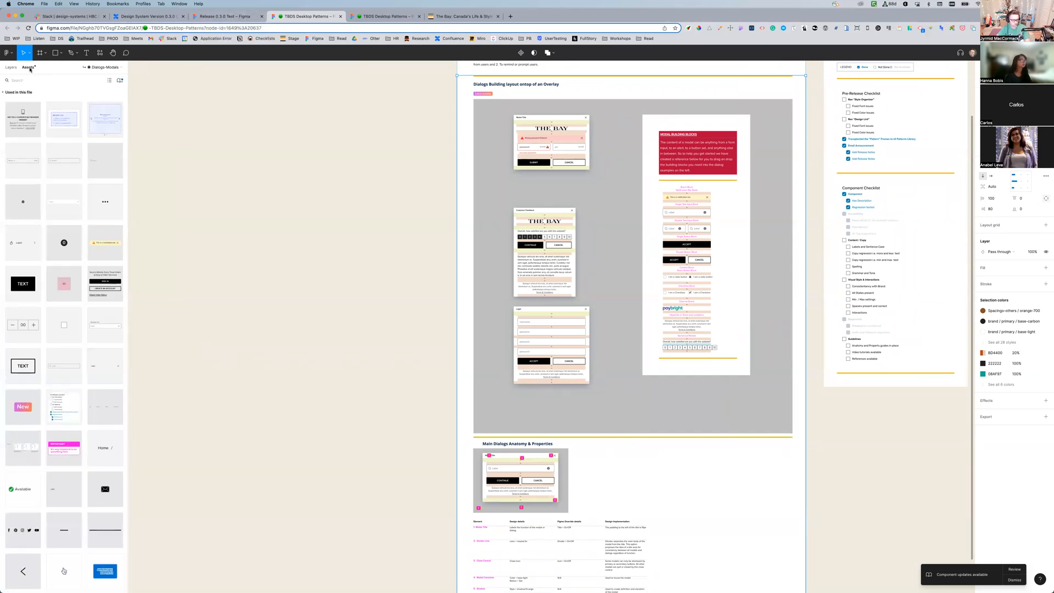
{"action": "left_click", "coordinate": [230, 17]}
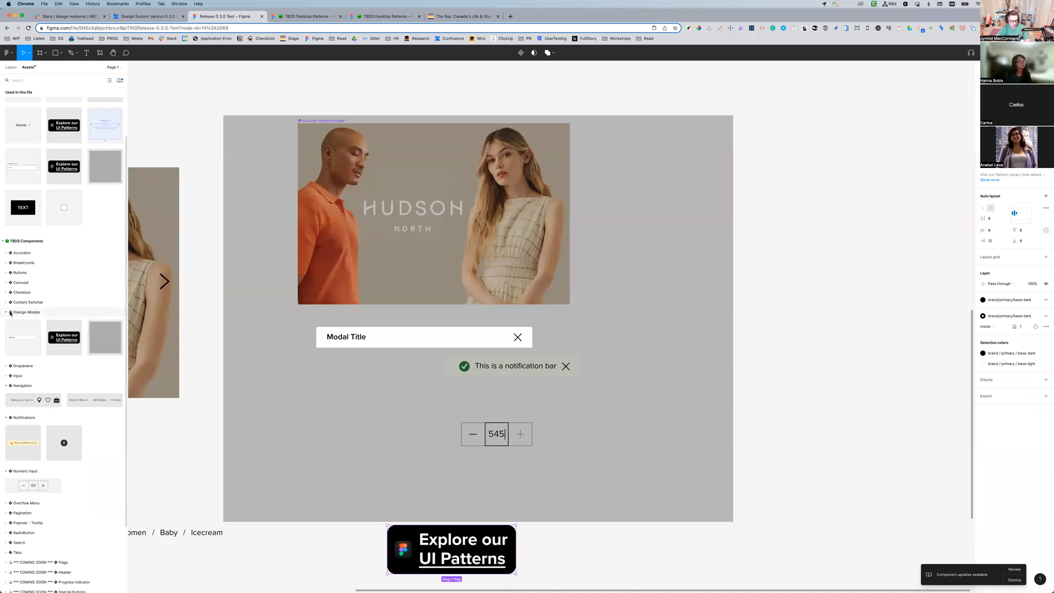
{"action": "mouse_move", "coordinate": [61, 344]}
{"action": "left_click", "coordinate": [5, 313]}
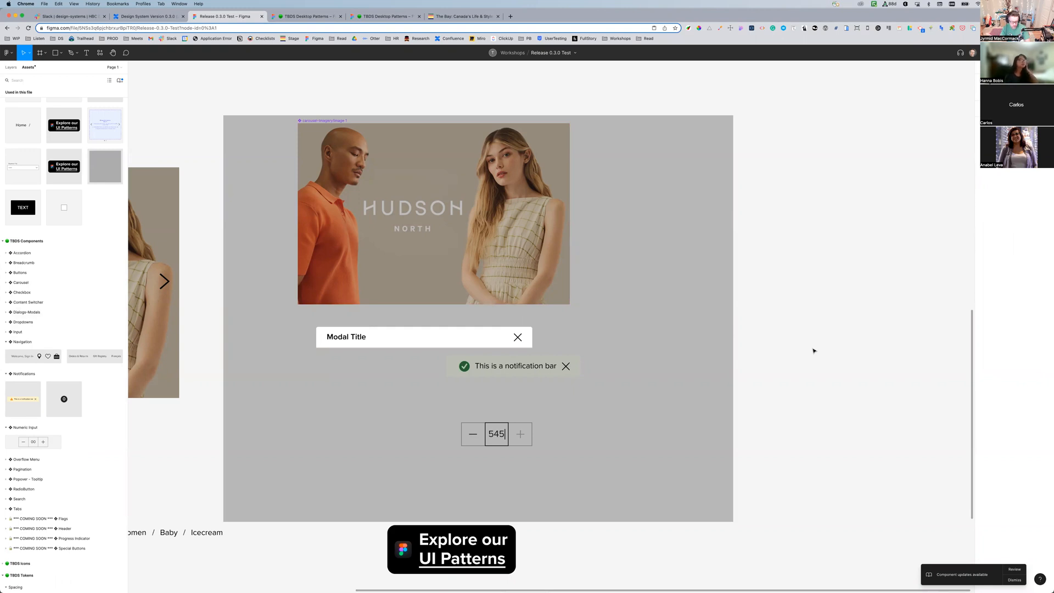
Move the Home / Women / Baby / Icecream breadcrumb away from the single Home breadcrumb into the empty space beneath the carousel
{"action": "key", "text": "minus"}
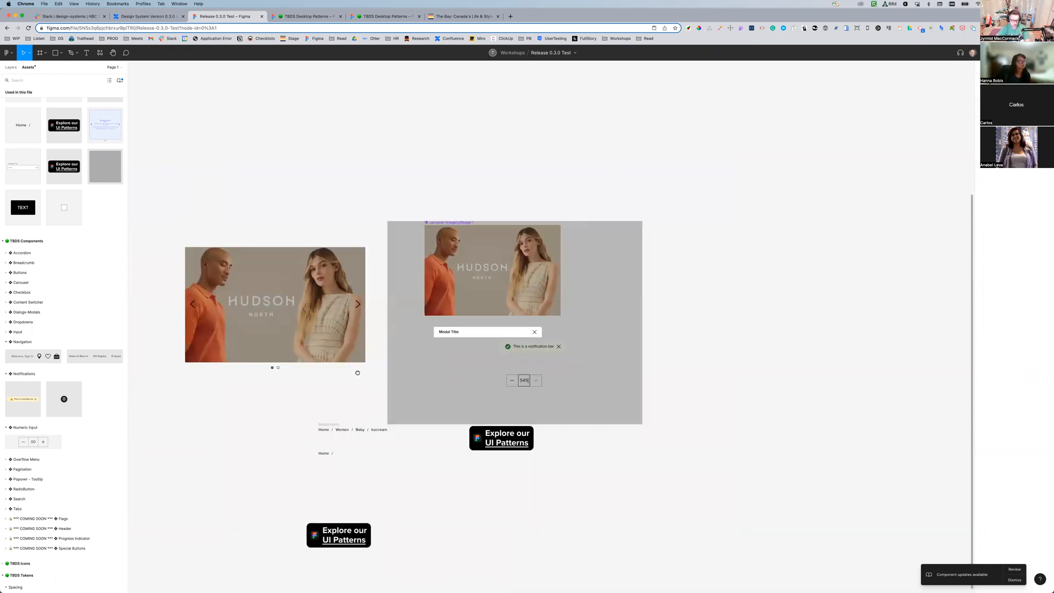
{"action": "scroll", "coordinate": [358, 373], "scroll_direction": "down", "scroll_amount": 5}
{"action": "left_click_drag", "start_coordinate": [425, 160], "coordinate": [474, 219]}
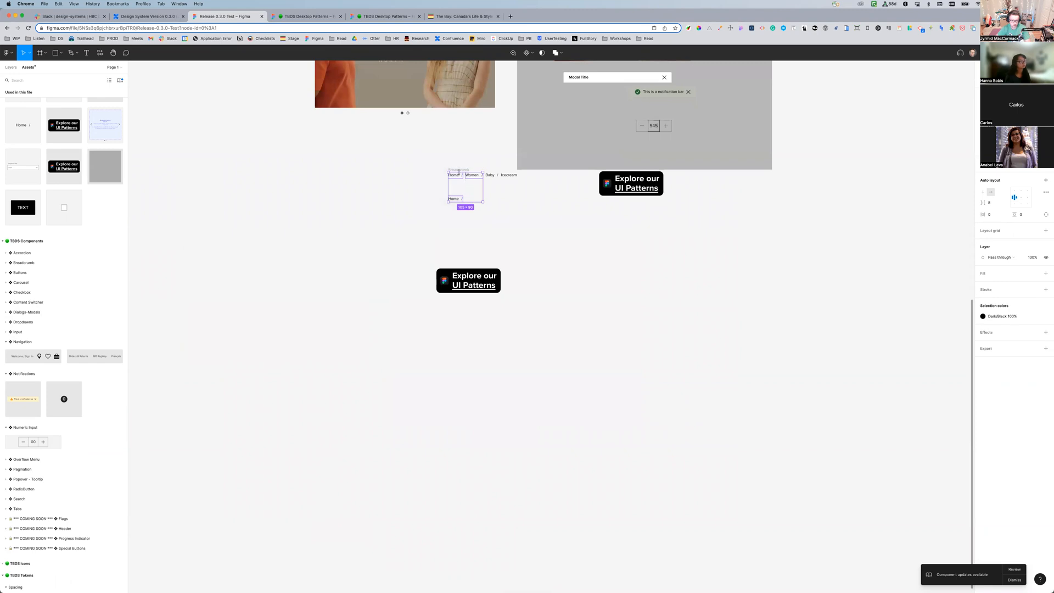
{"action": "left_click_drag", "start_coordinate": [455, 175], "coordinate": [298, 193]}
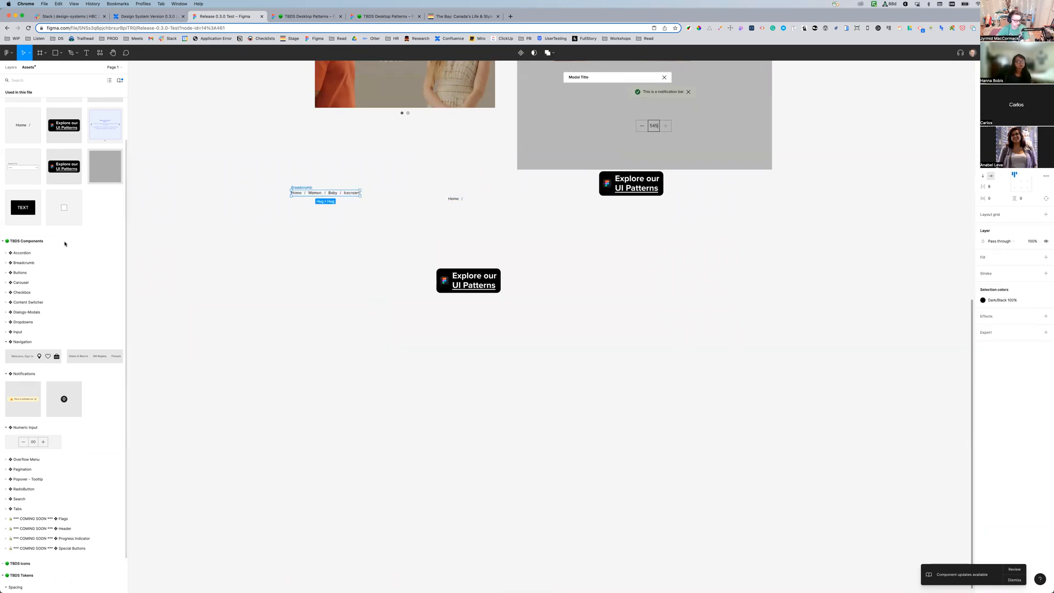
{"action": "key", "text": "Escape"}
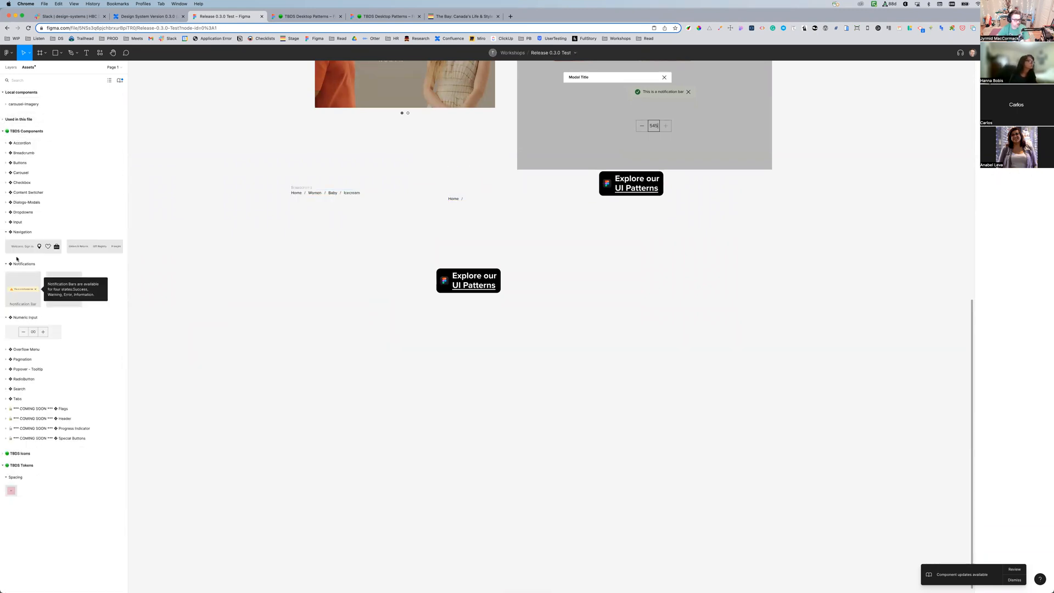
Insert a primary button, an outlined button and a notification bar from TBDS Components onto the empty canvas below the breadcrumbs
{"action": "left_click", "coordinate": [6, 163]}
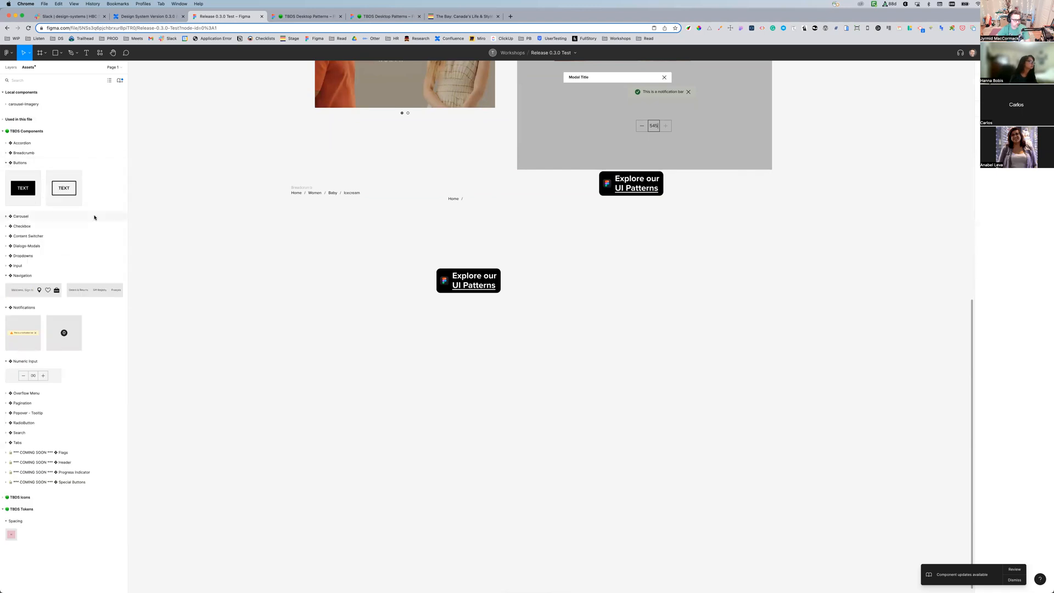
{"action": "left_click_drag", "start_coordinate": [23, 188], "coordinate": [187, 349]}
{"action": "left_click_drag", "start_coordinate": [64, 188], "coordinate": [328, 278]}
{"action": "left_click_drag", "start_coordinate": [22, 333], "coordinate": [328, 349]}
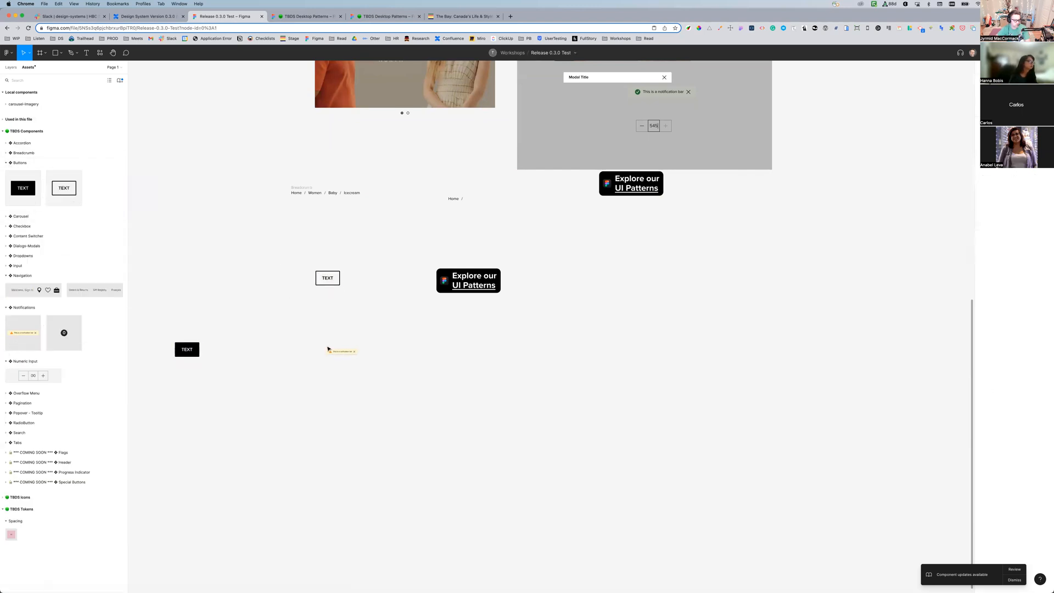
Insert a RadioButton component, then line up the primary button and radio button in a column with the outlined button and notification bar
{"action": "left_click", "coordinate": [11, 423]}
{"action": "left_click_drag", "start_coordinate": [13, 438], "coordinate": [348, 415]}
{"action": "left_click_drag", "start_coordinate": [195, 350], "coordinate": [336, 318]}
{"action": "left_click_drag", "start_coordinate": [316, 384], "coordinate": [391, 448]}
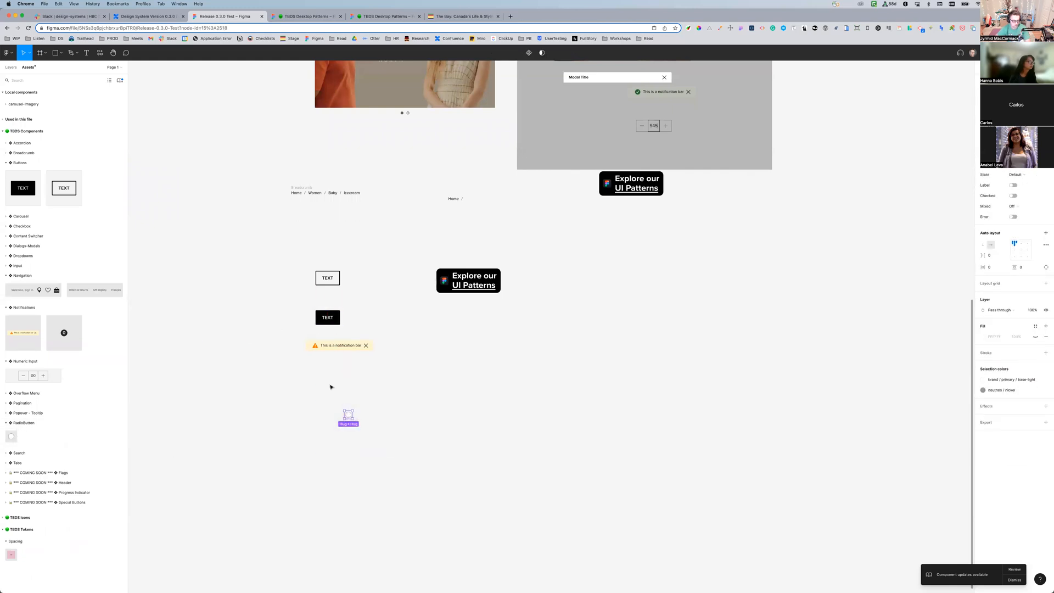
Select the two buttons, notification bar and radio button together and examine the full list of colour styles they use
{"action": "left_click_drag", "start_coordinate": [254, 242], "coordinate": [412, 428]}
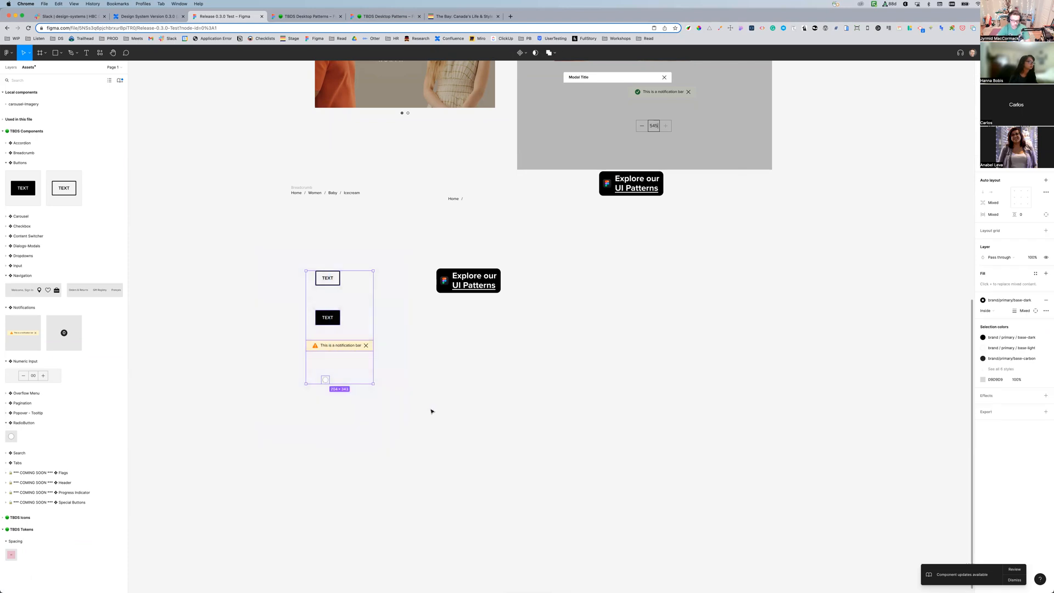
{"action": "left_click", "coordinate": [995, 372]}
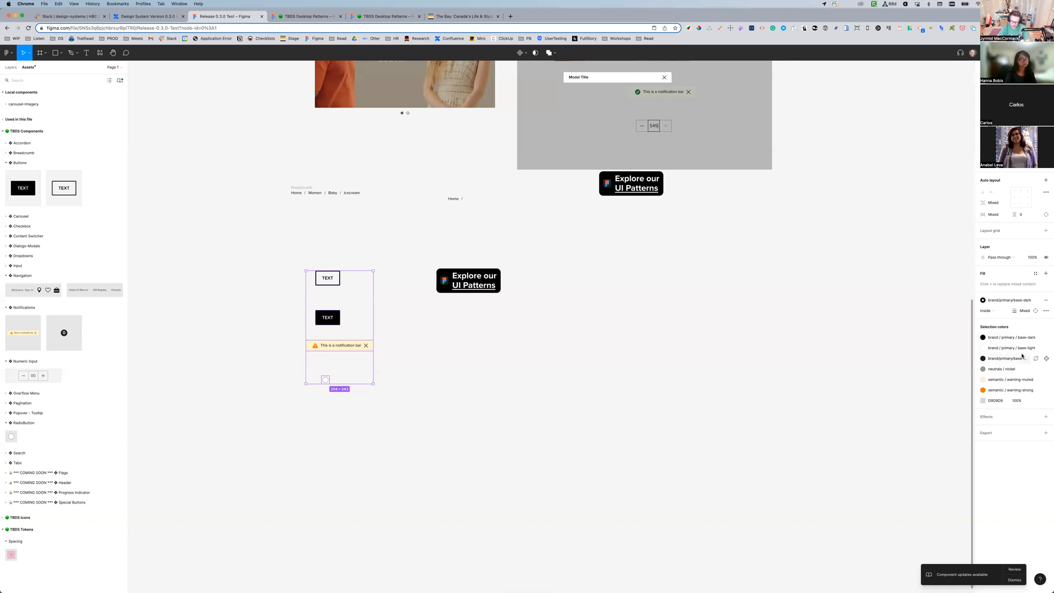
{"action": "left_click", "coordinate": [423, 339]}
Move the primary button away from the column onto open canvas and zoom in on its layer that uses the brand/primary/base-light colour
{"action": "left_click_drag", "start_coordinate": [336, 319], "coordinate": [817, 371]}
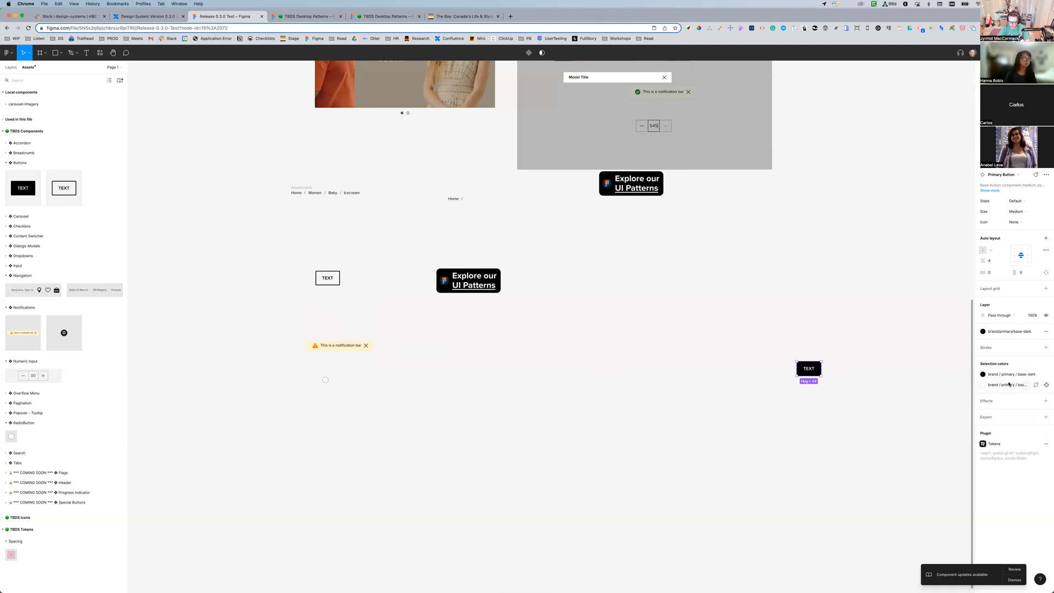
{"action": "left_click", "coordinate": [1046, 386]}
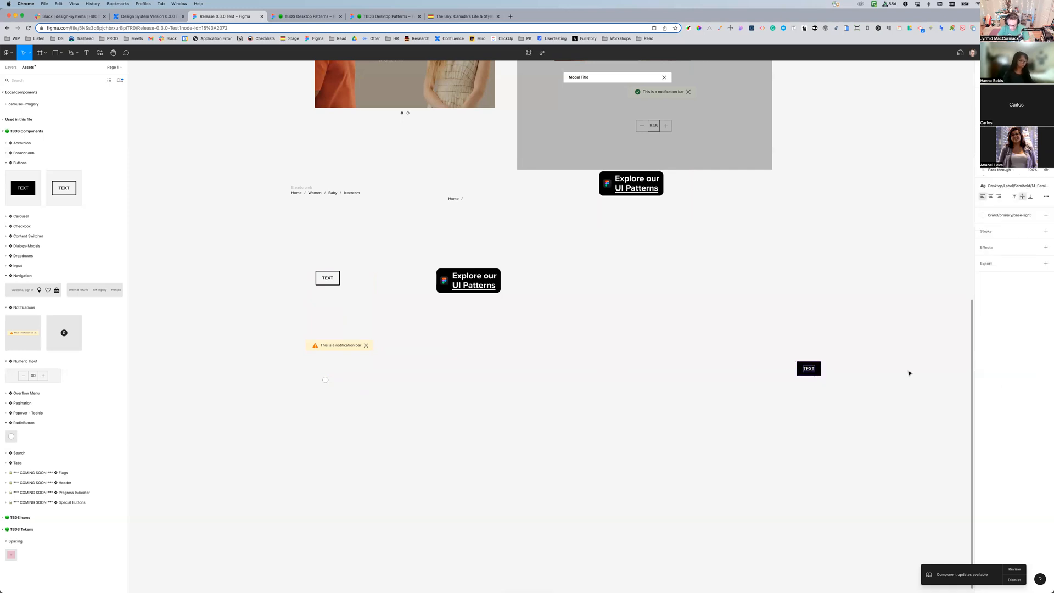
{"action": "key", "text": "shift+2"}
{"action": "key", "text": "shift+1"}
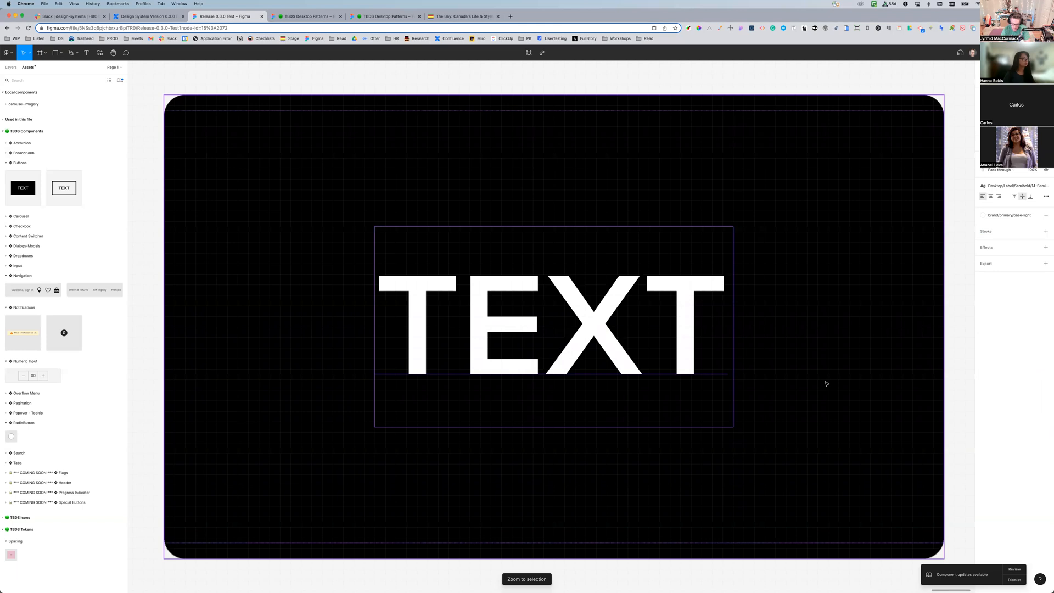
{"action": "key", "text": "minus"}
{"action": "key", "text": "minus"}
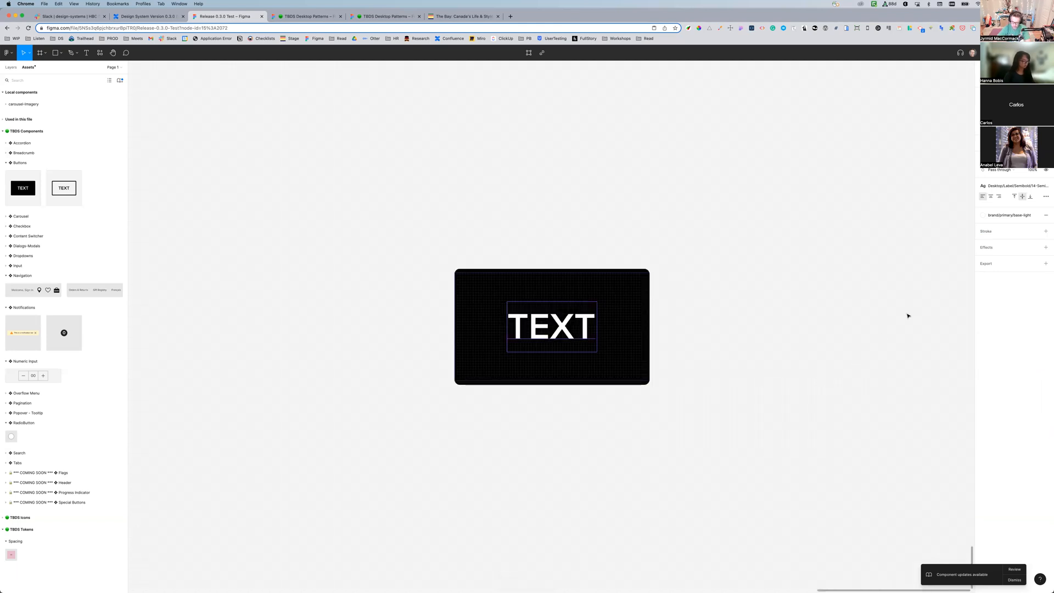
Select the whole primary button and locate its layers that use the brand/primary/base-dark colour
{"action": "left_click_drag", "start_coordinate": [394, 218], "coordinate": [742, 438]}
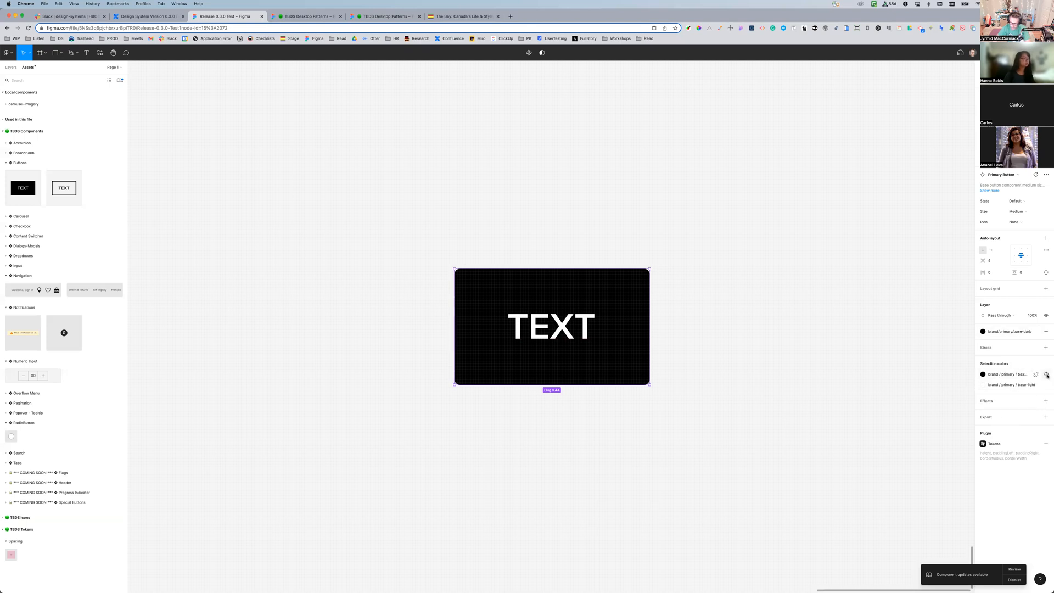
{"action": "left_click", "coordinate": [1047, 375]}
{"action": "left_click", "coordinate": [796, 346]}
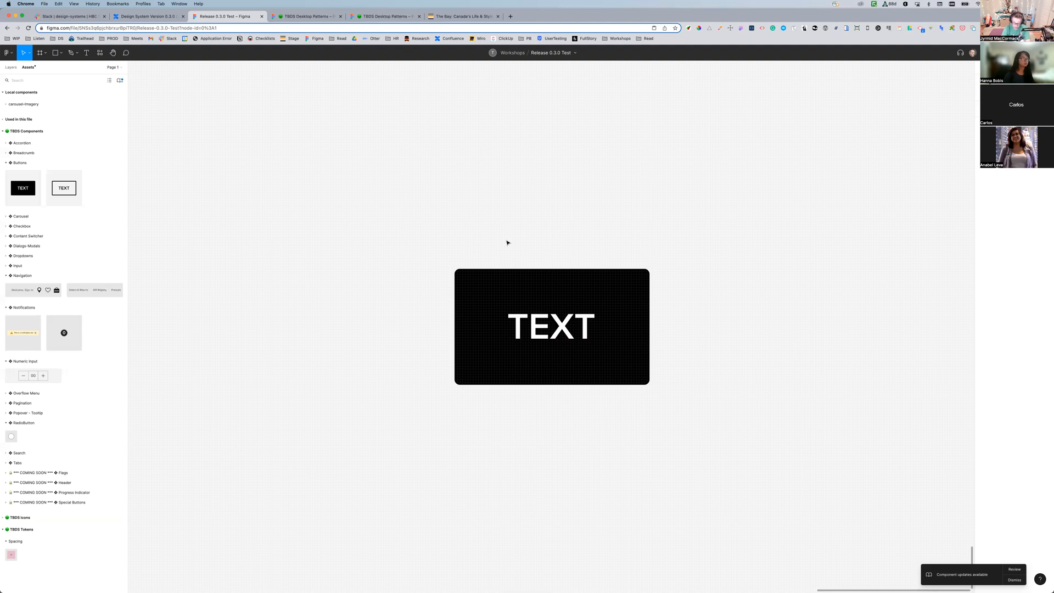
{"action": "key", "text": "minus"}
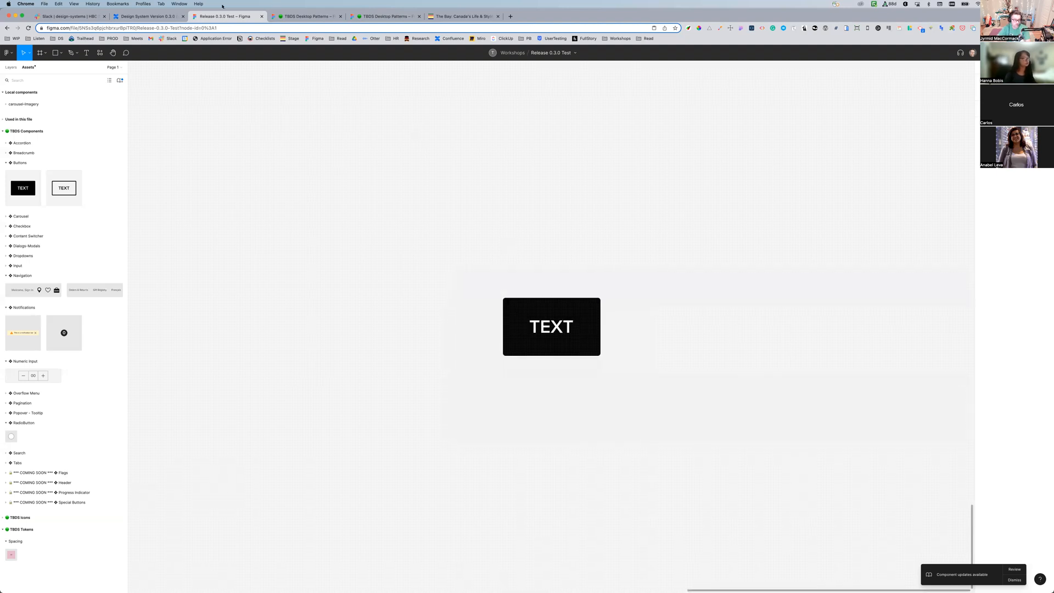
Switch to the Confluence release notes and open the bookmarked DS board in JIRA from the June 2022 folder
{"action": "left_click", "coordinate": [147, 16]}
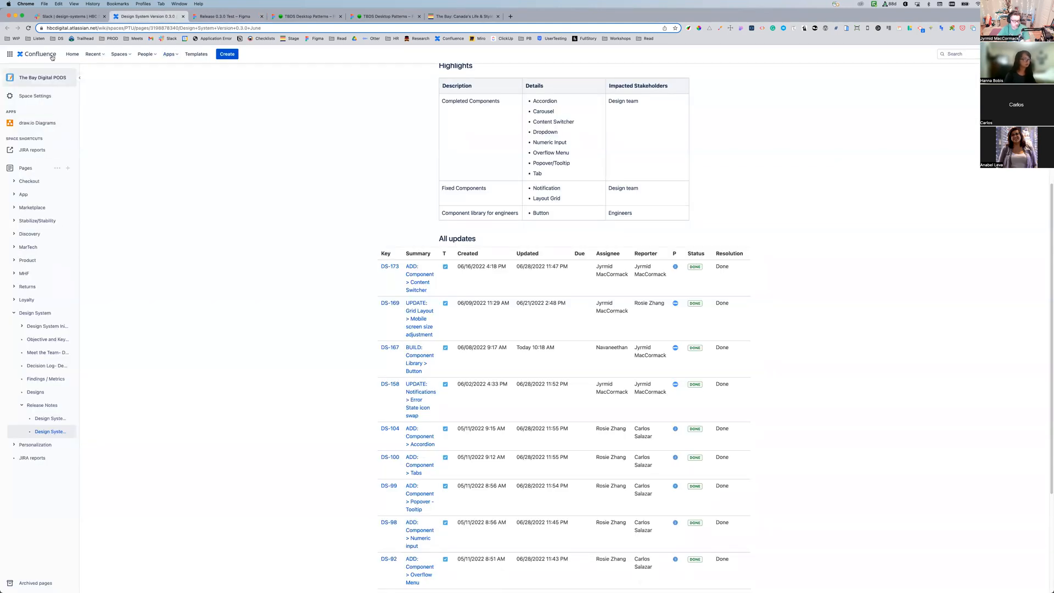
{"action": "left_click", "coordinate": [16, 39]}
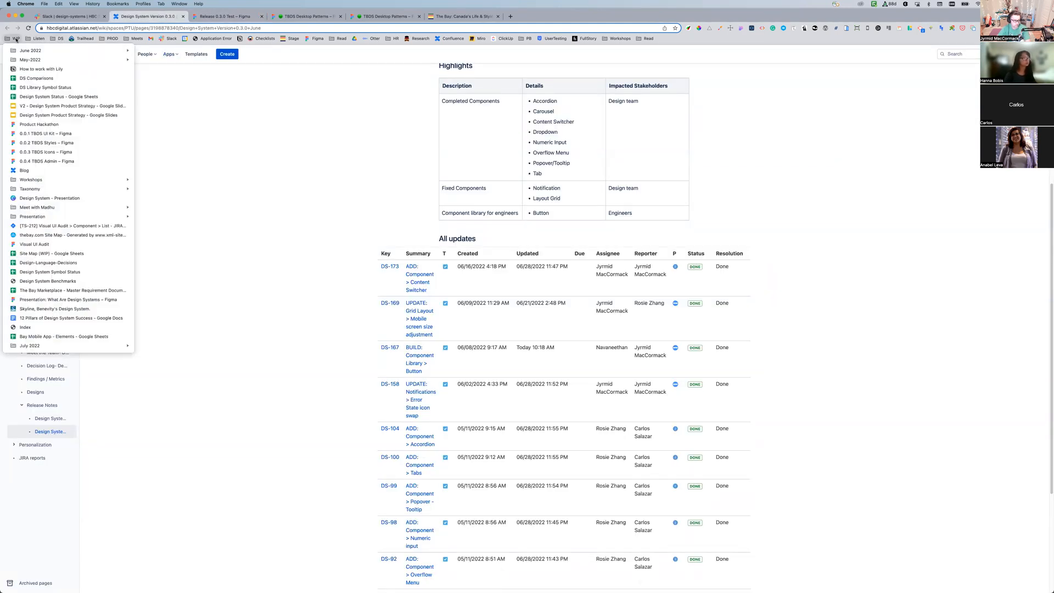
{"action": "mouse_move", "coordinate": [110, 51]}
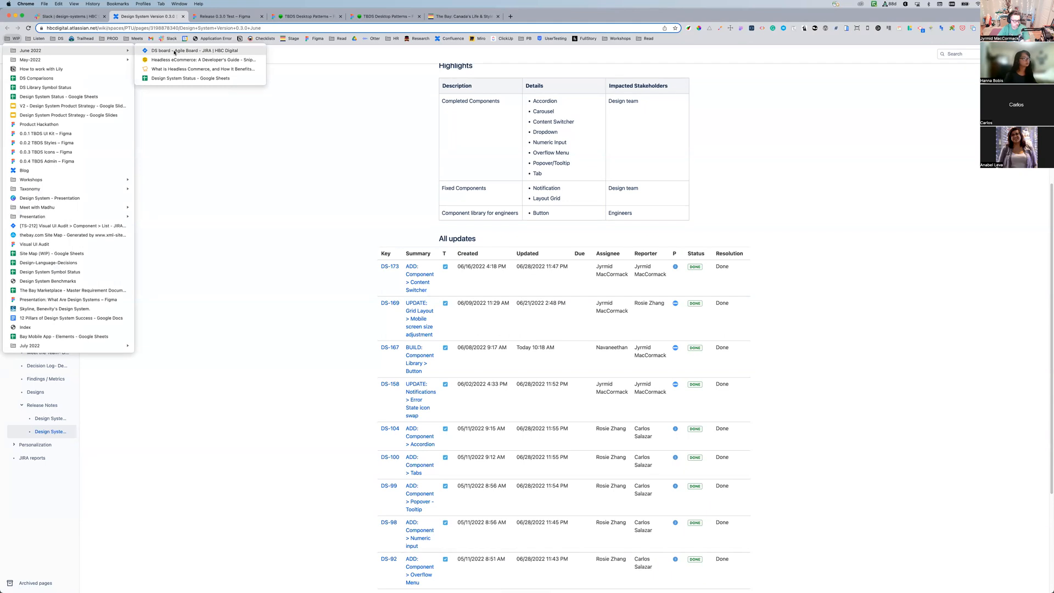
{"action": "left_click", "coordinate": [175, 52]}
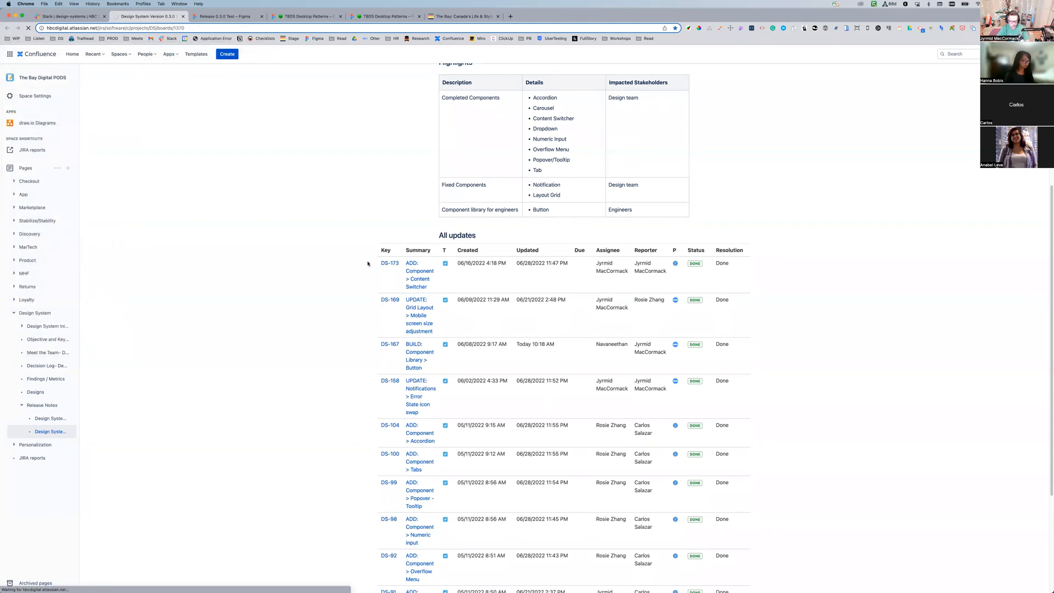